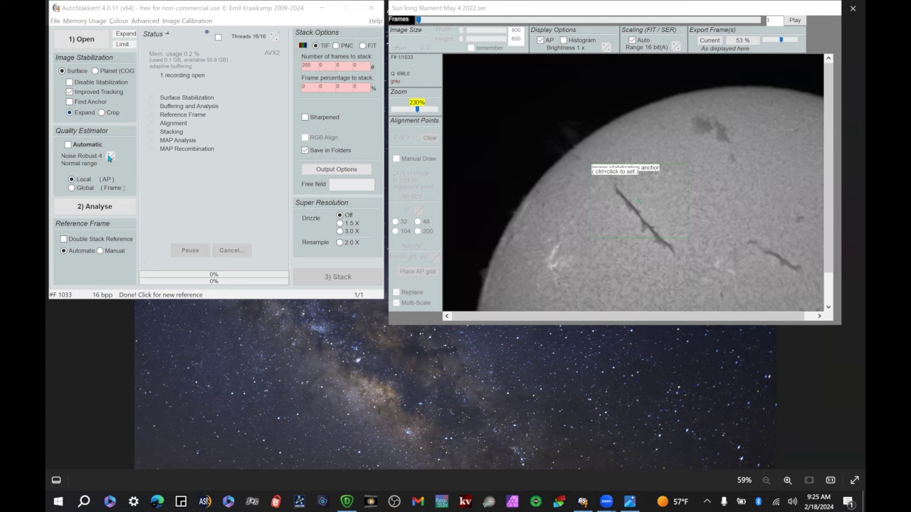
Step: Set the quality estimator to Noise Robust 4 with automatic estimation off, and analyse the recording
left_click(112, 161)
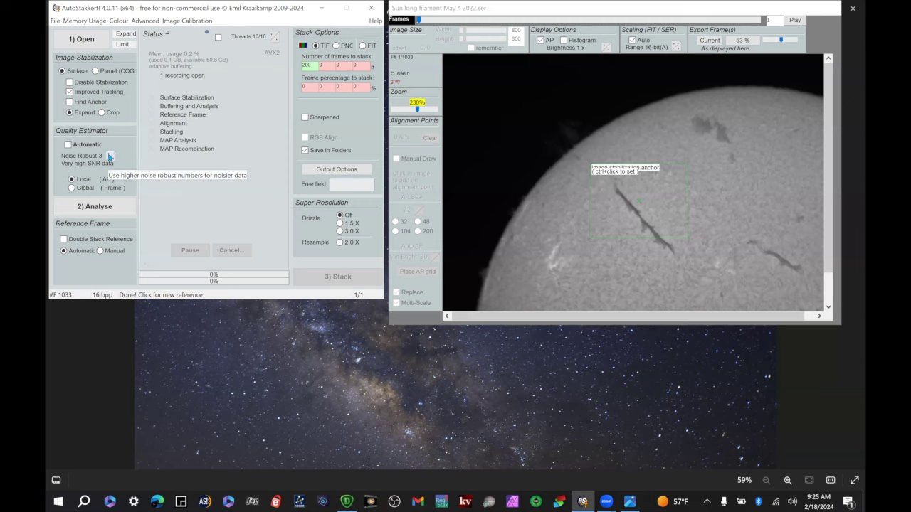
left_click(69, 146)
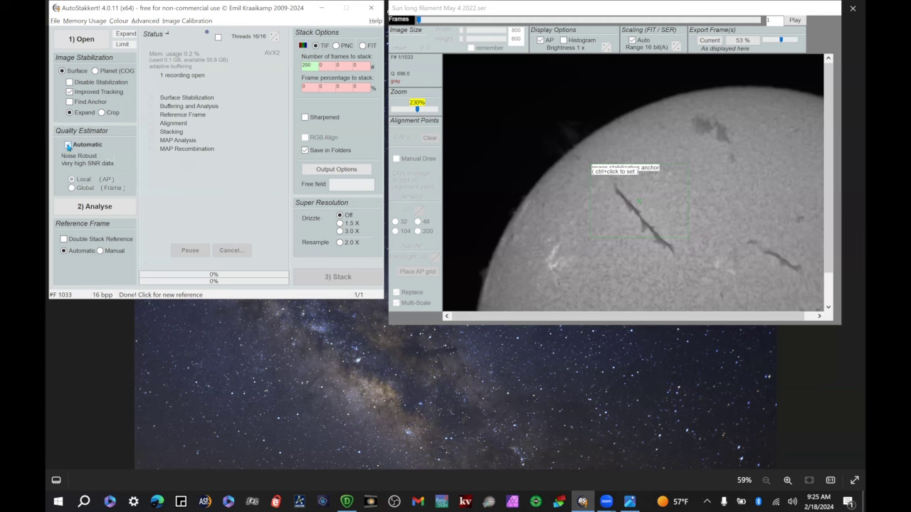
left_click(69, 146)
left_click(110, 155)
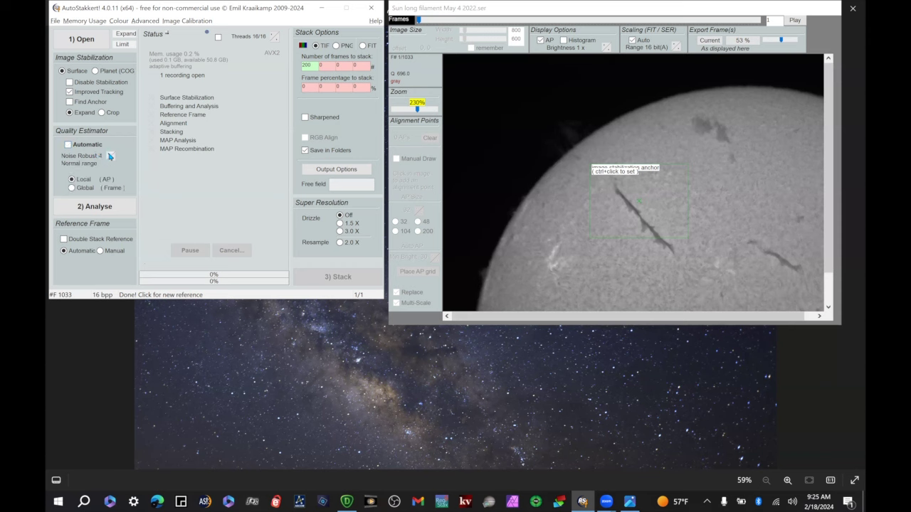
left_click(103, 207)
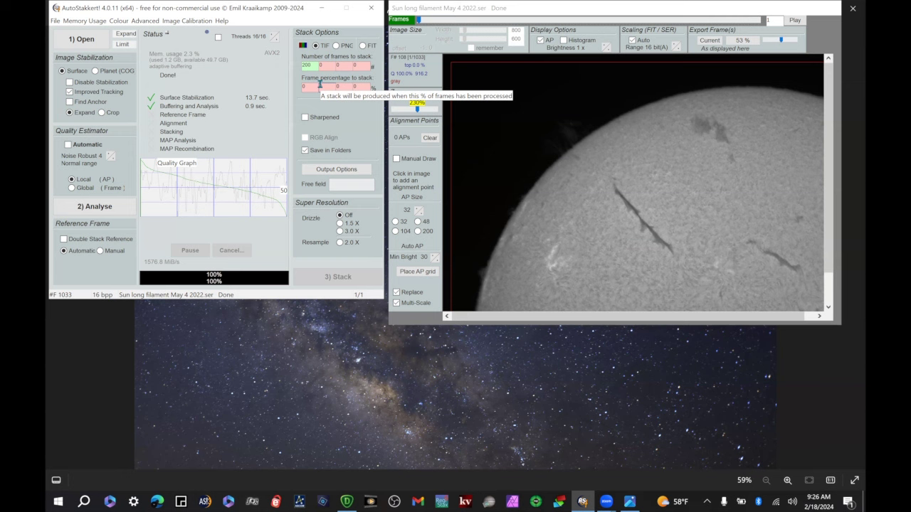
left_click(308, 87)
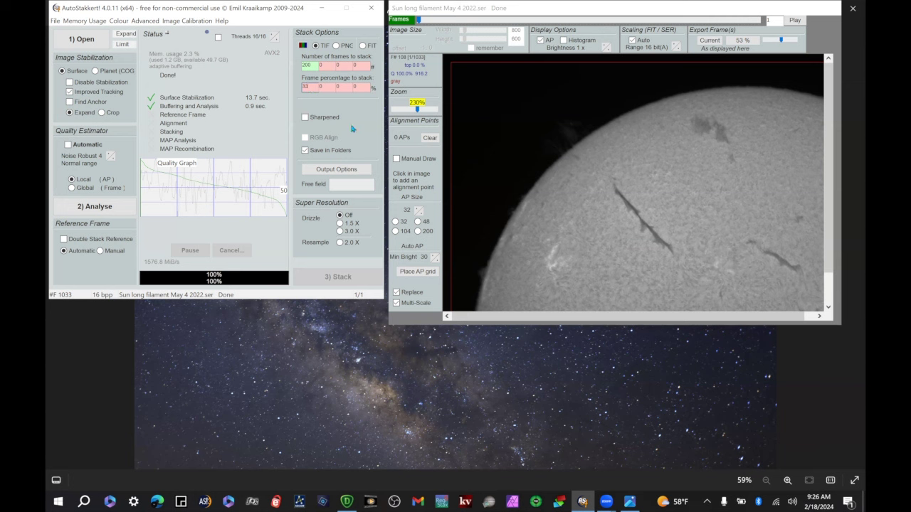
left_click(332, 87)
left_click_drag(317, 87, 297, 89)
left_click(435, 80)
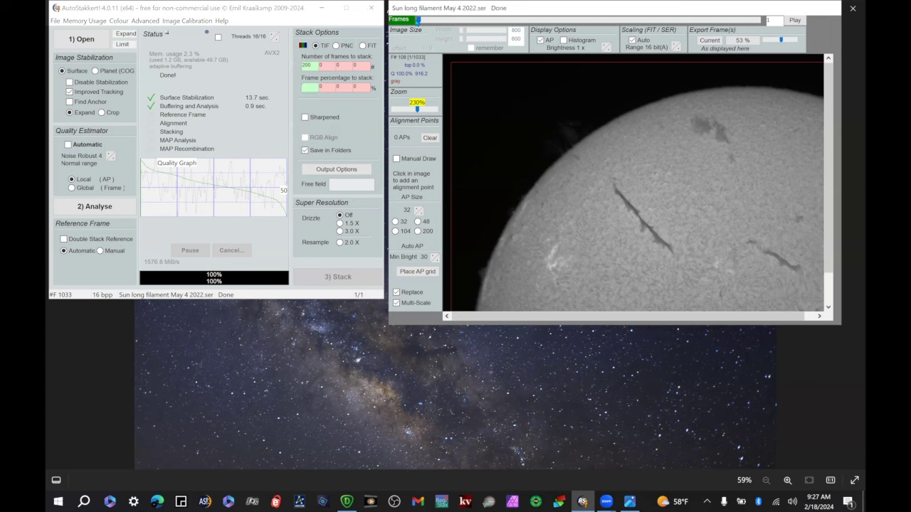
Step: Scrub through the quality-sorted frames from the best to the worst and back to the first
mouse_move(419, 19)
left_mouse_down()
mouse_move(711, 44)
mouse_move(411, 46)
mouse_move(427, 88)
left_mouse_up()
left_click(422, 20)
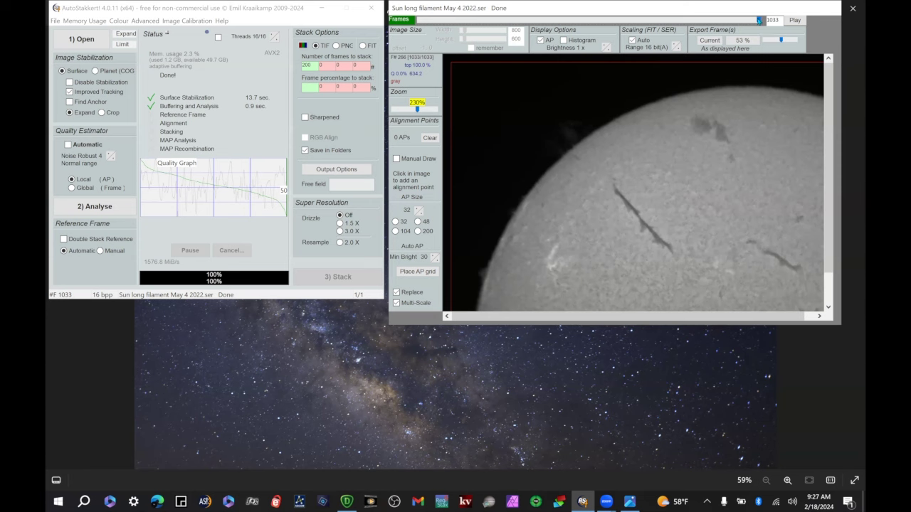
left_click_drag(758, 20, 407, 25)
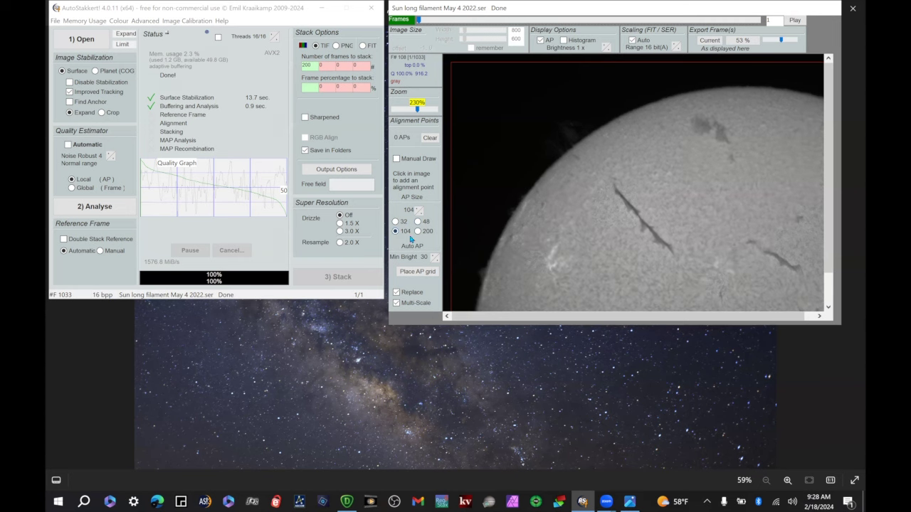
Step: Try an alignment point grid of AP size 104, clear it, and place a grid of AP size 32 instead
left_click(422, 272)
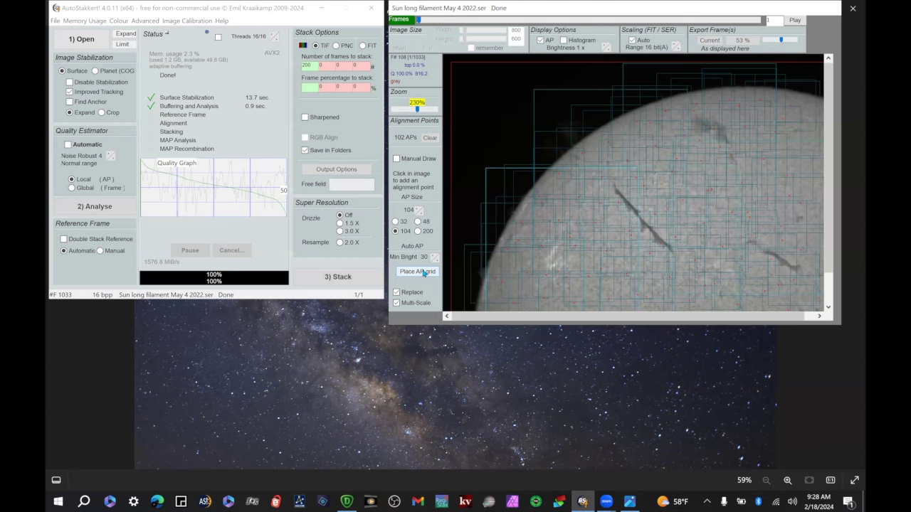
left_click(429, 138)
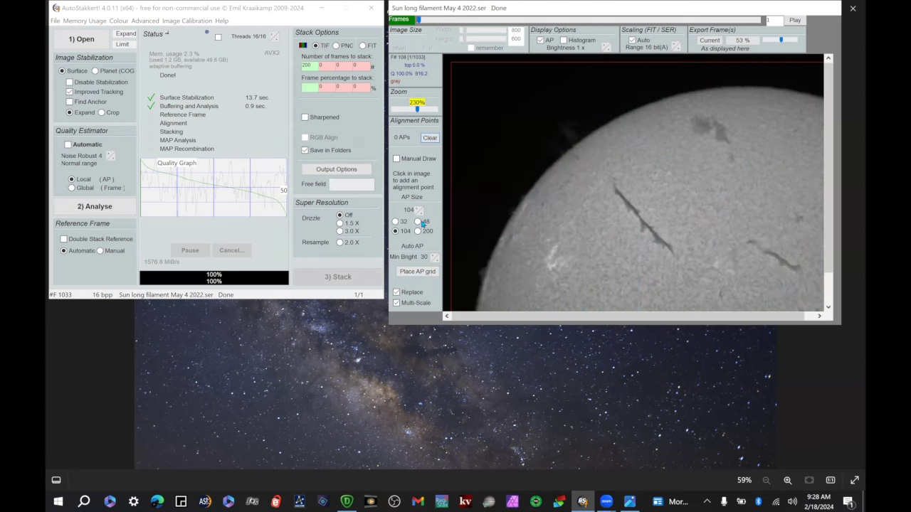
left_click(394, 221)
left_click(429, 274)
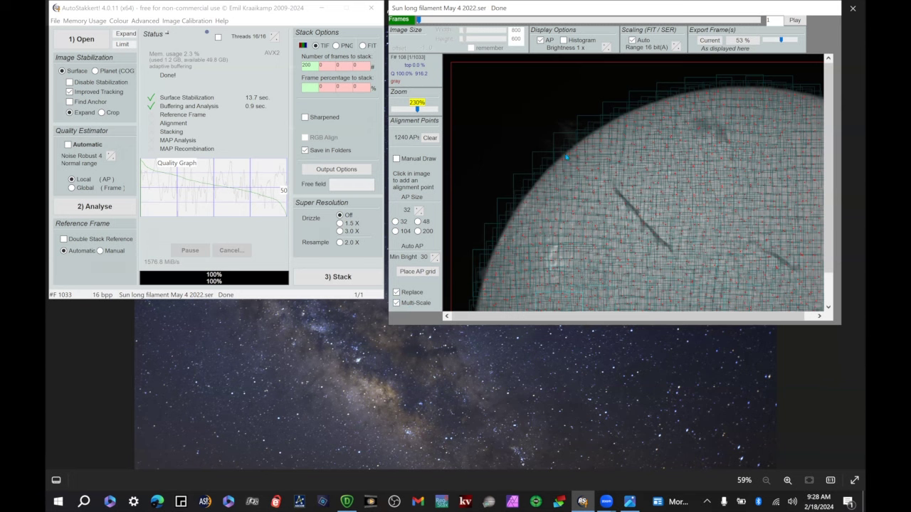
Step: Preview the alignment grid at sqrt and 8 x display brightness to inspect the limb prominences, and return the brightness to 1 x
left_click(605, 47)
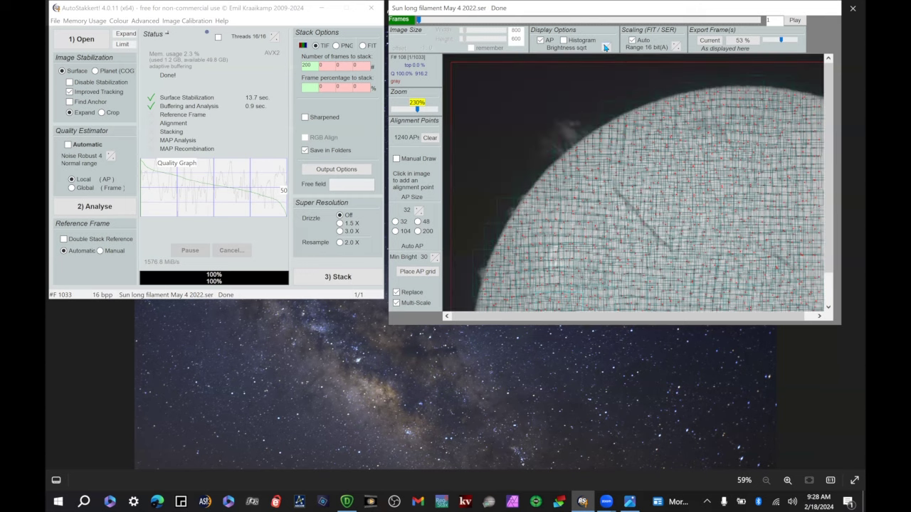
left_click(605, 47)
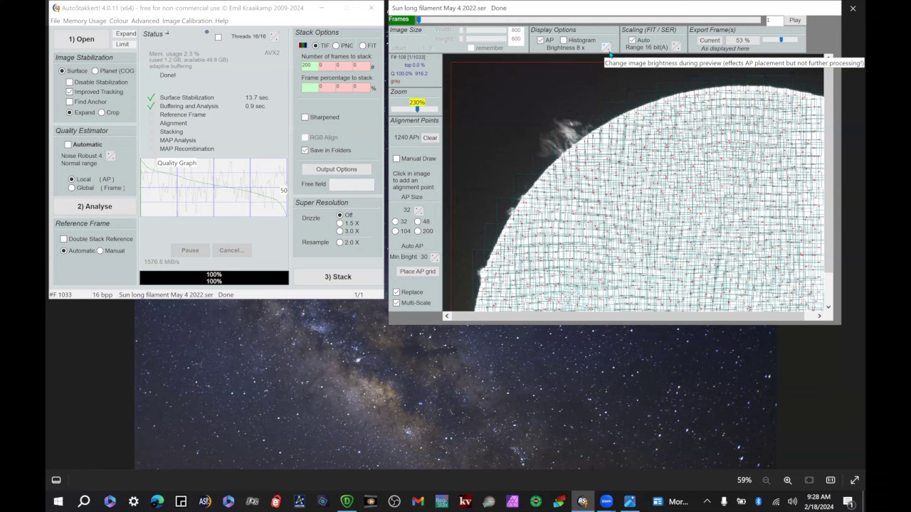
left_click(606, 47)
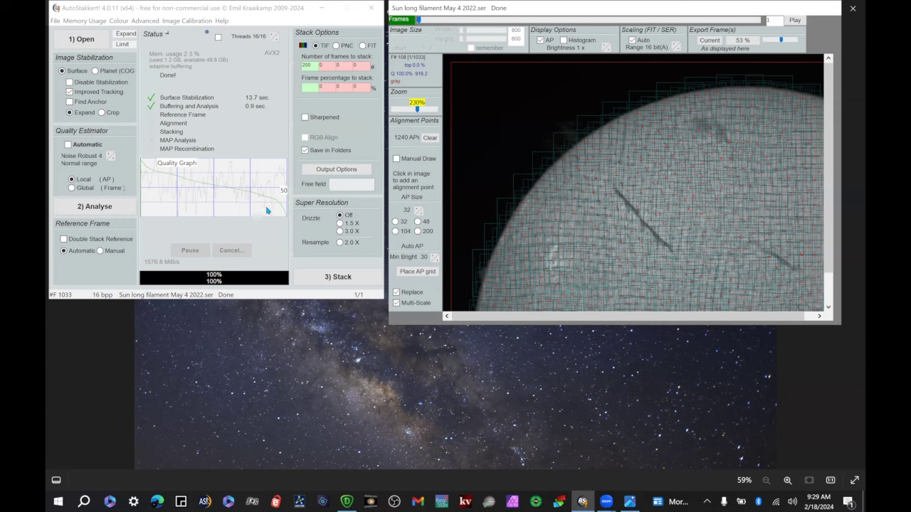
Step: Try 1.5 X drizzle, set it back to Off, and stack the analysed frames
mouse_move(230, 192)
left_click(340, 223)
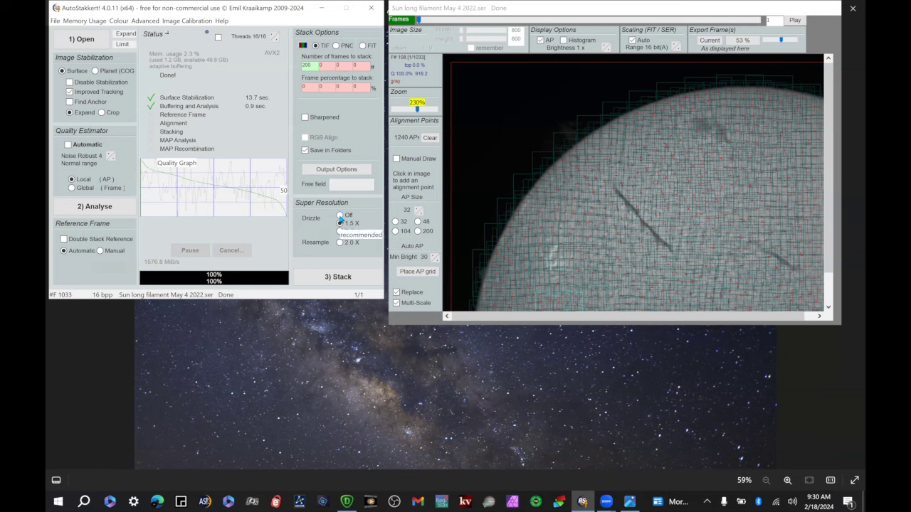
left_click(340, 215)
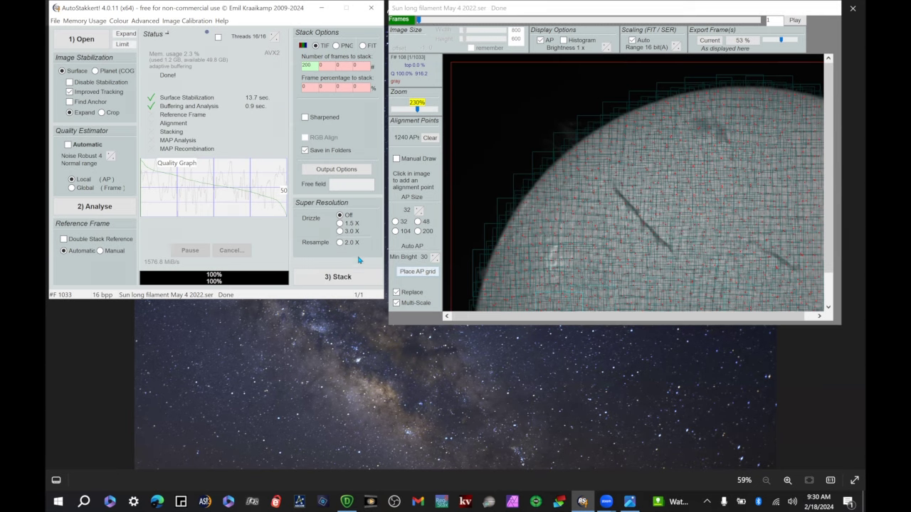
left_click(340, 281)
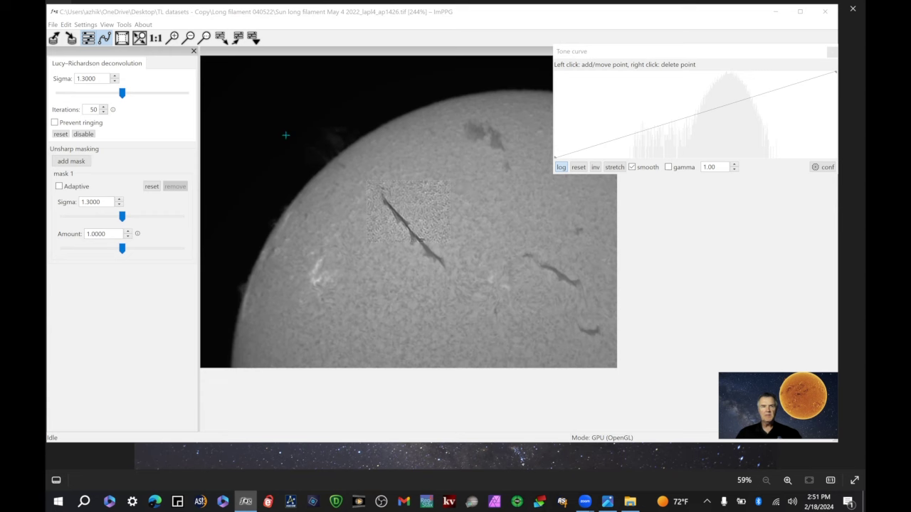
Step: With the stacked image open in ImPPG, check which processing back end is selected
left_click(85, 25)
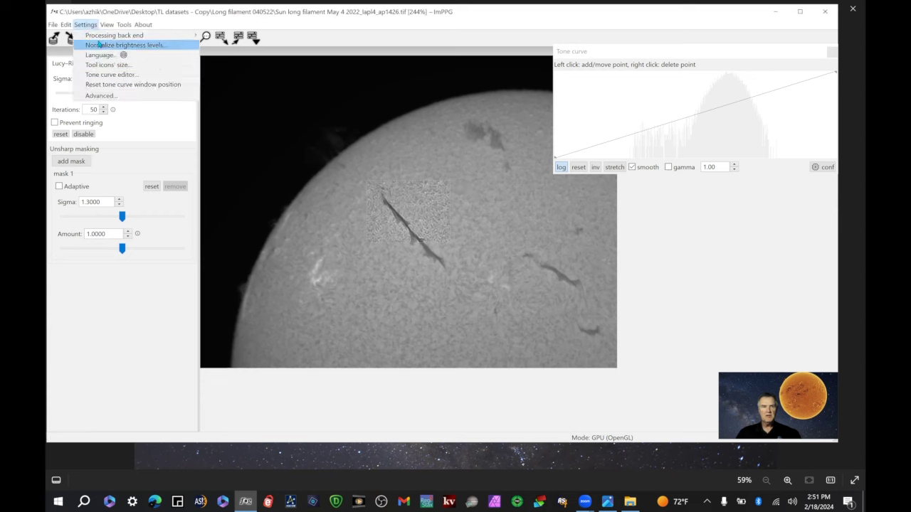
mouse_move(100, 40)
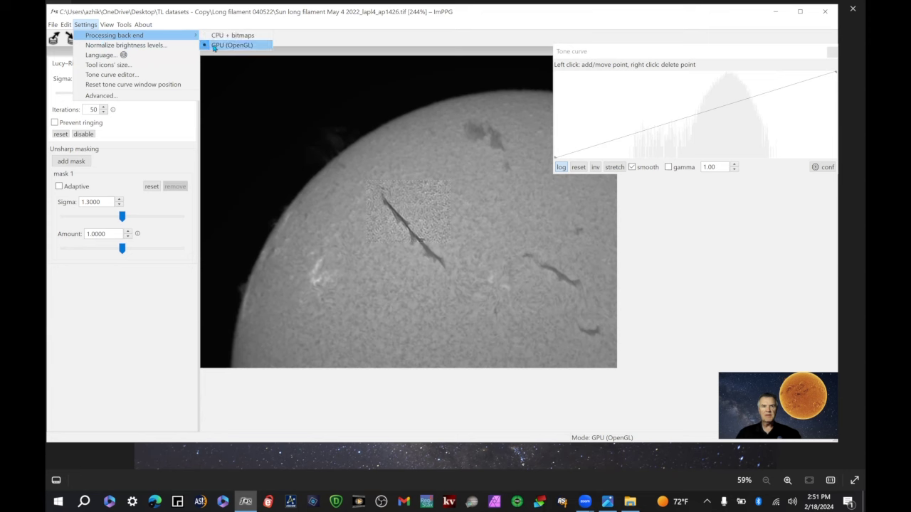
left_click(86, 24)
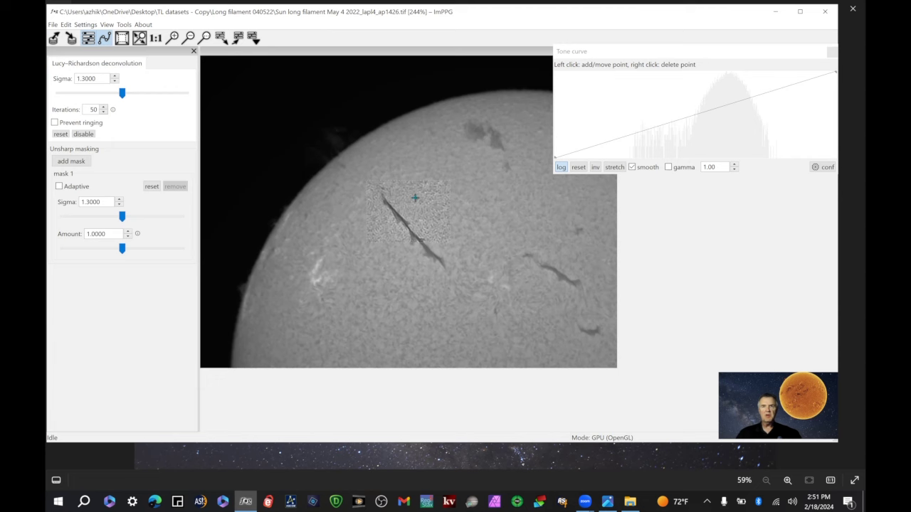
Step: Try limiting the processing to rectangular selections over the limb and prominence, with the logarithmic histogram scale switched off
key("ctrl+a")
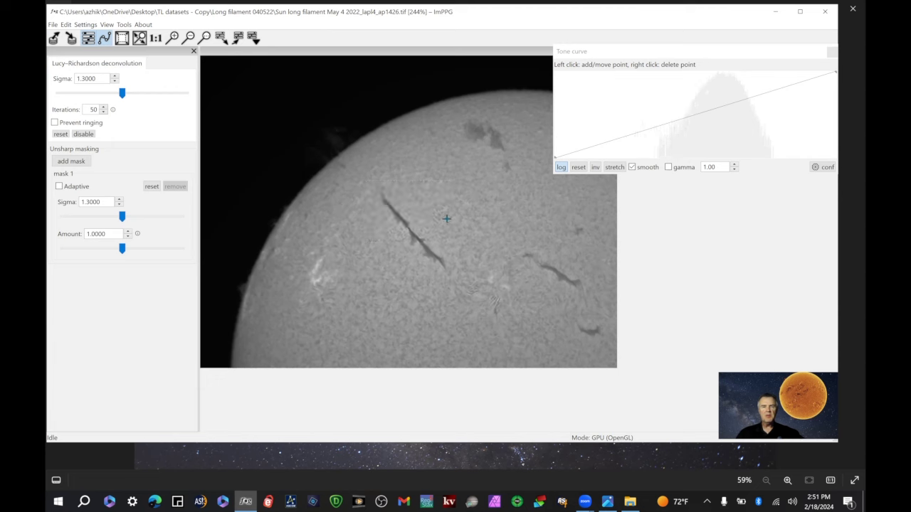
left_click_drag(354, 217, 263, 100)
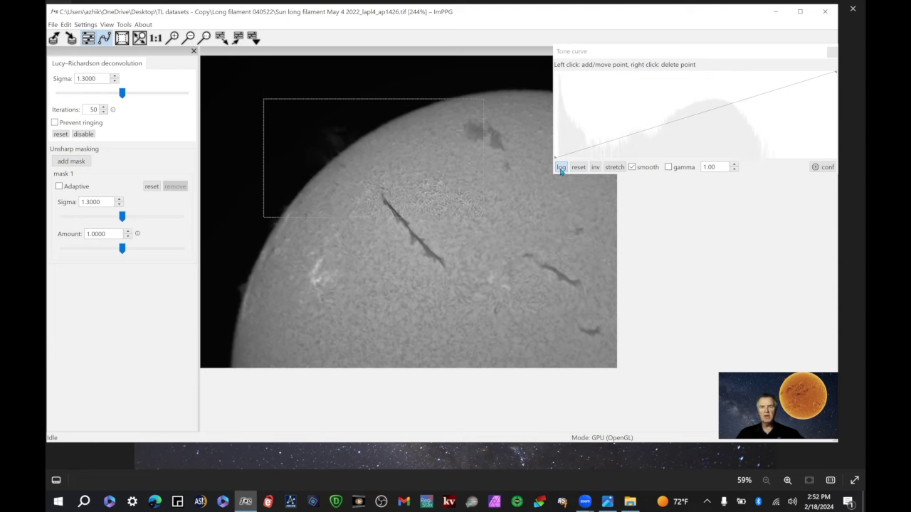
left_click(791, 71)
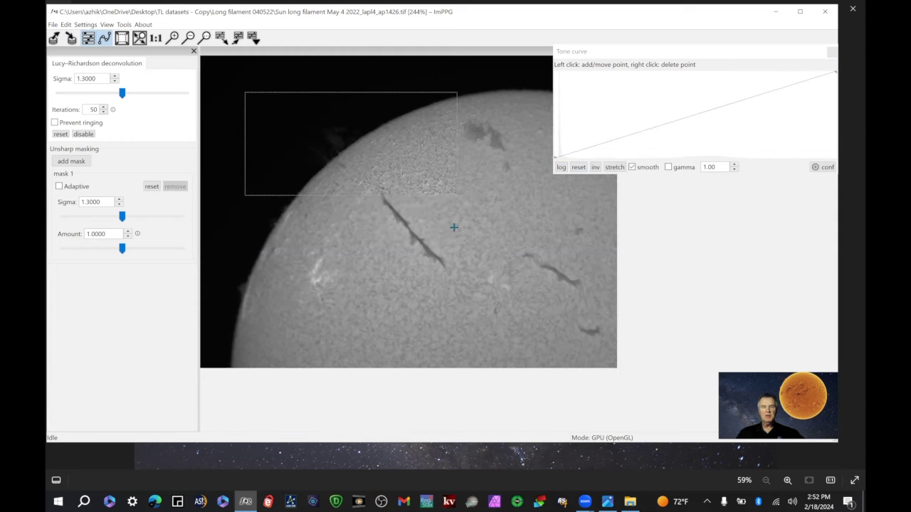
left_click_drag(445, 226, 258, 102)
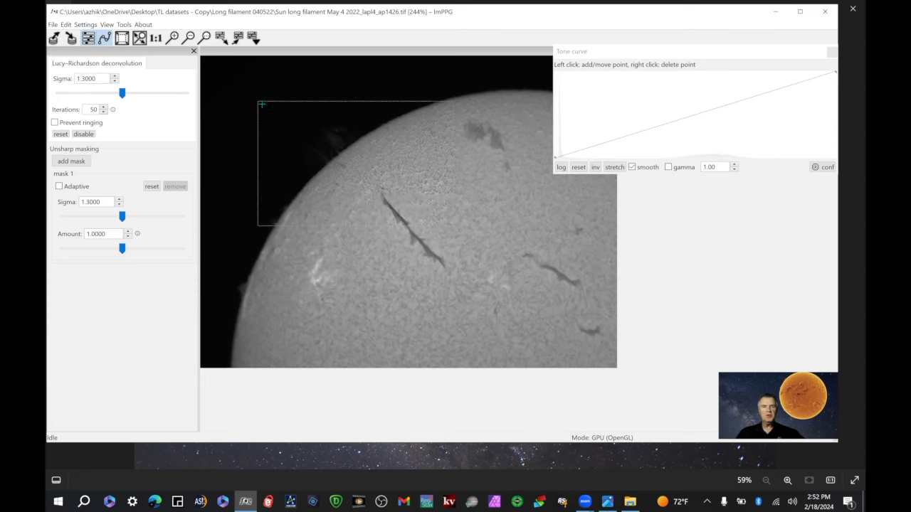
Step: Select the whole image for processing and stretch the tone curve to the histogram, shown on a logarithmic scale
left_click(122, 39)
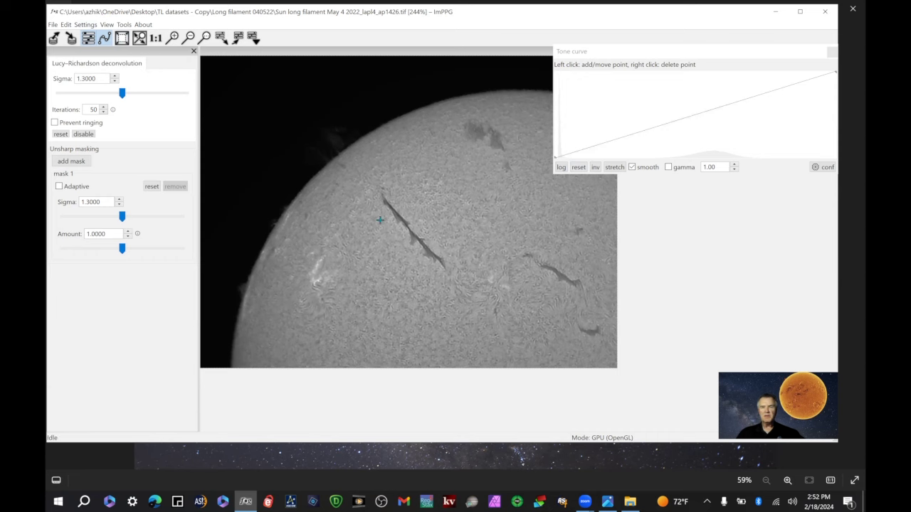
left_click(561, 171)
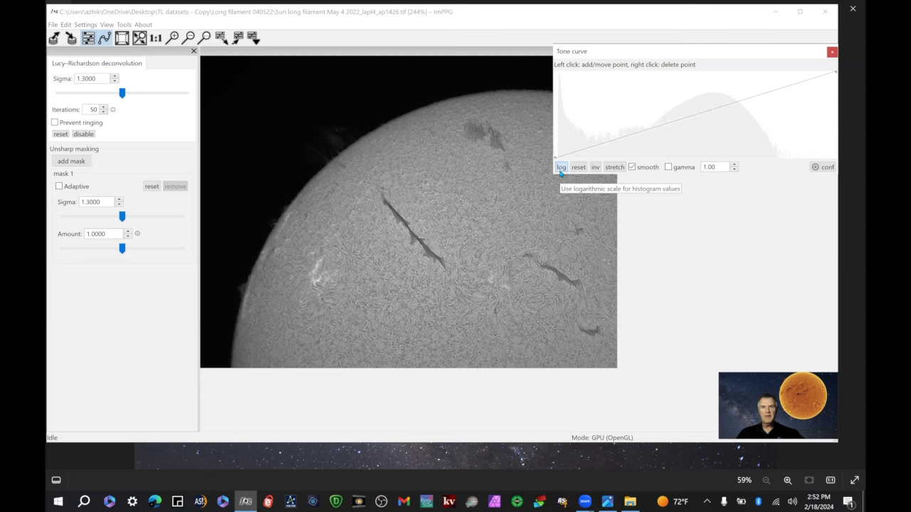
left_click(611, 168)
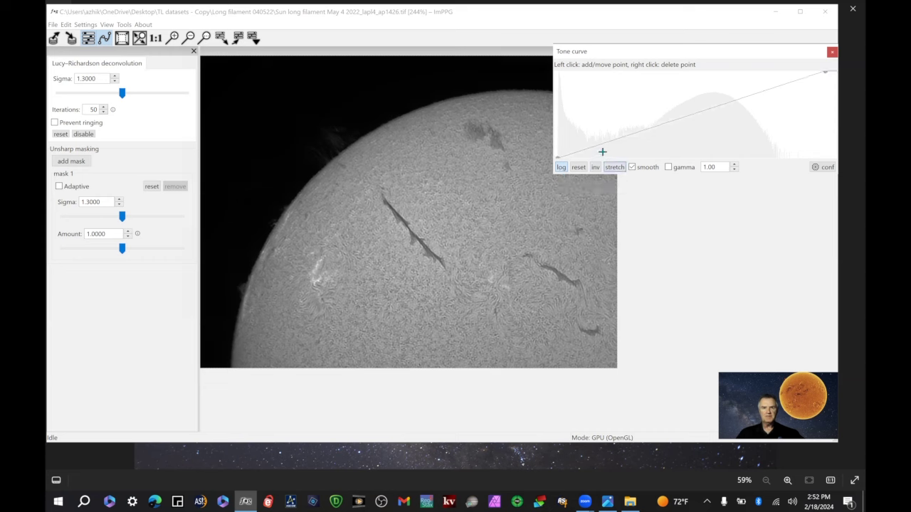
Step: Set the Lucy–Richardson deconvolution sigma to 0.8715 while viewing the long filament up close
scroll(493, 155, "up", 1)
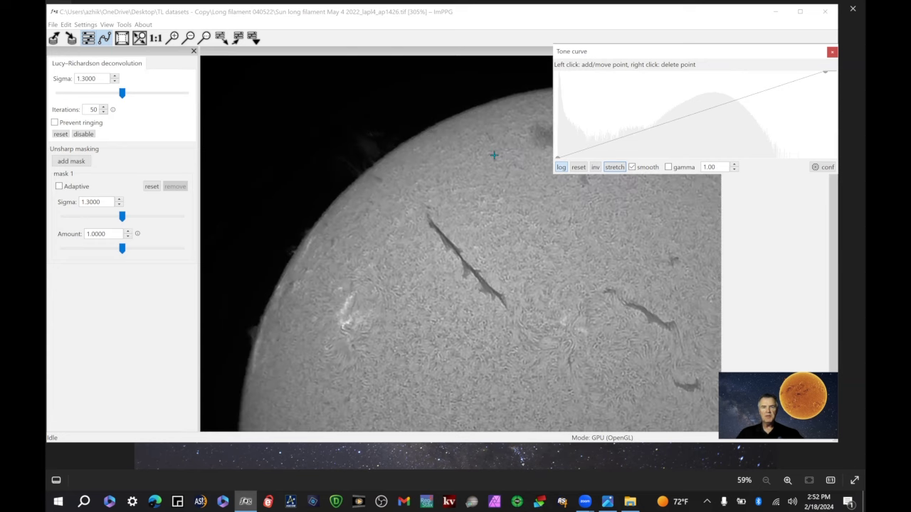
scroll(493, 155, "up", 6)
scroll(494, 154, "down", 3)
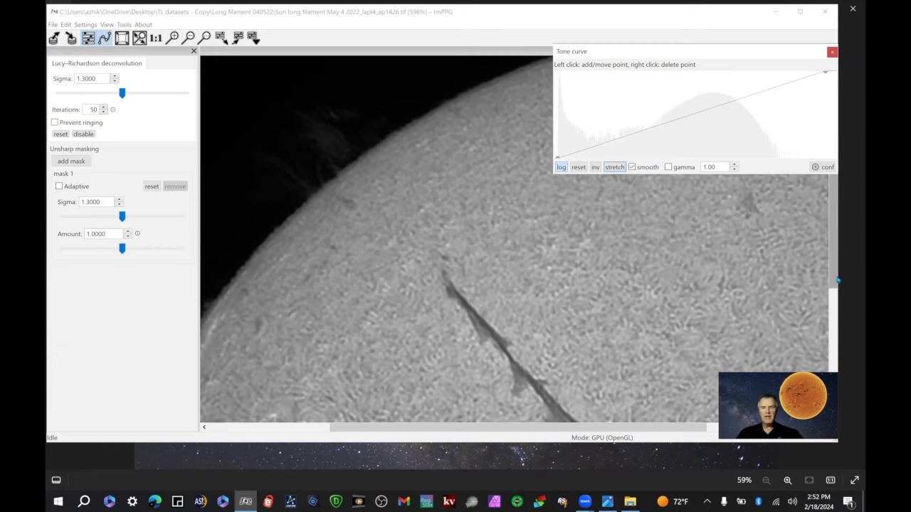
left_click(830, 307)
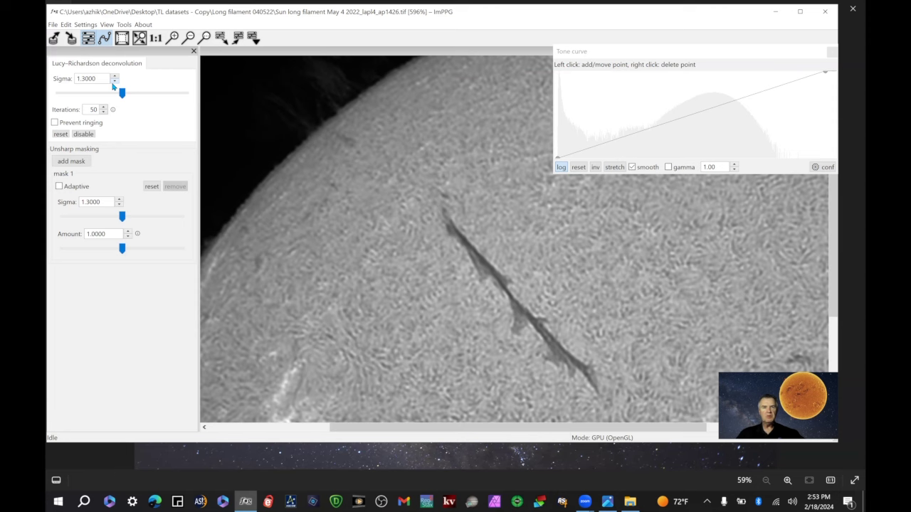
left_click_drag(122, 93, 85, 106)
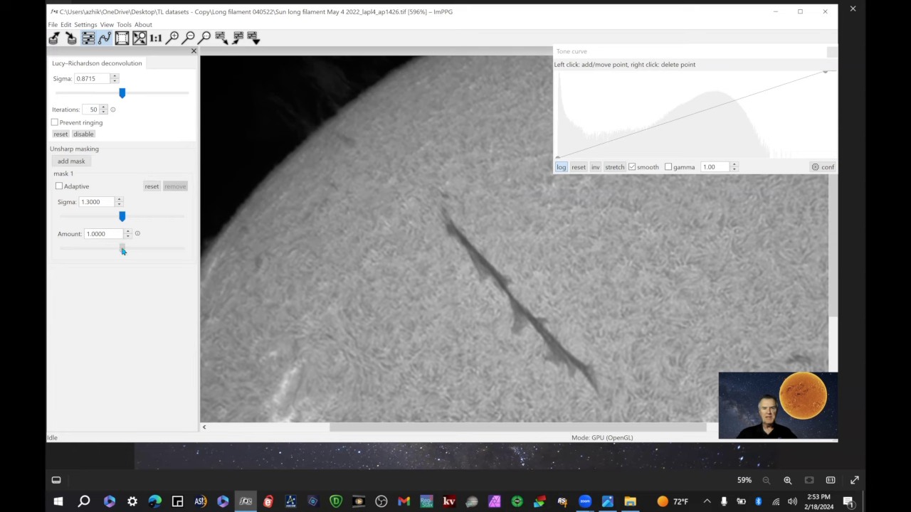
Step: Set the unsharp mask's amount to 2.1869 and its sigma to 0.9198
left_click_drag(122, 250, 147, 249)
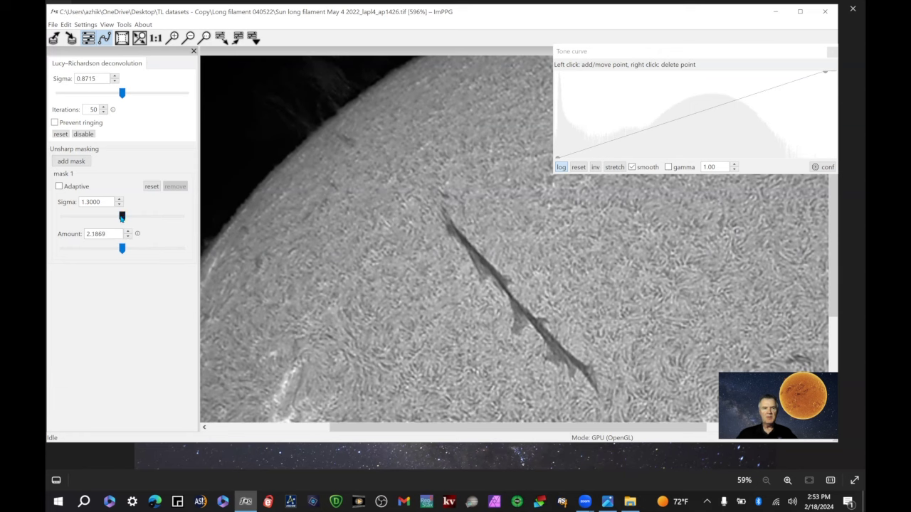
mouse_move(122, 218)
left_mouse_down()
mouse_move(89, 220)
mouse_move(121, 223)
left_mouse_up()
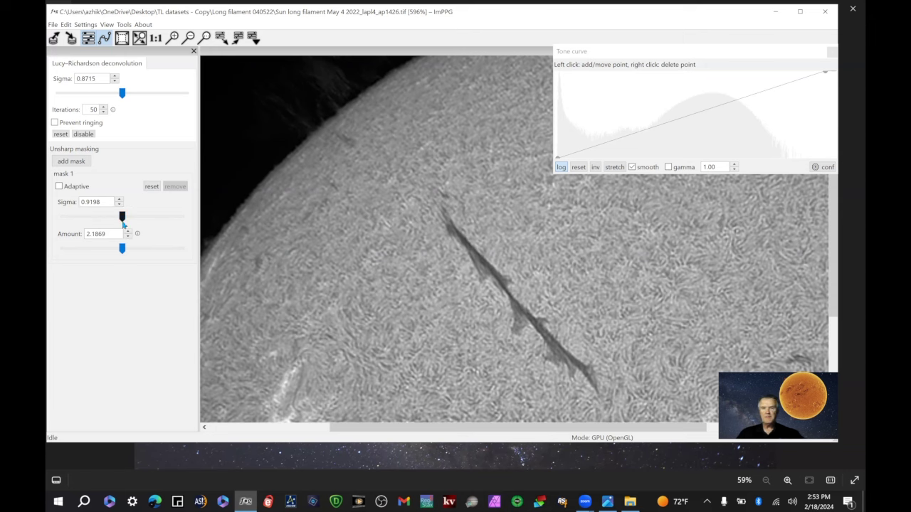
Step: Add a tone curve point in the shadows, raise it strongly, and lower the highlight end point to zero to invert the disk
left_click(621, 138)
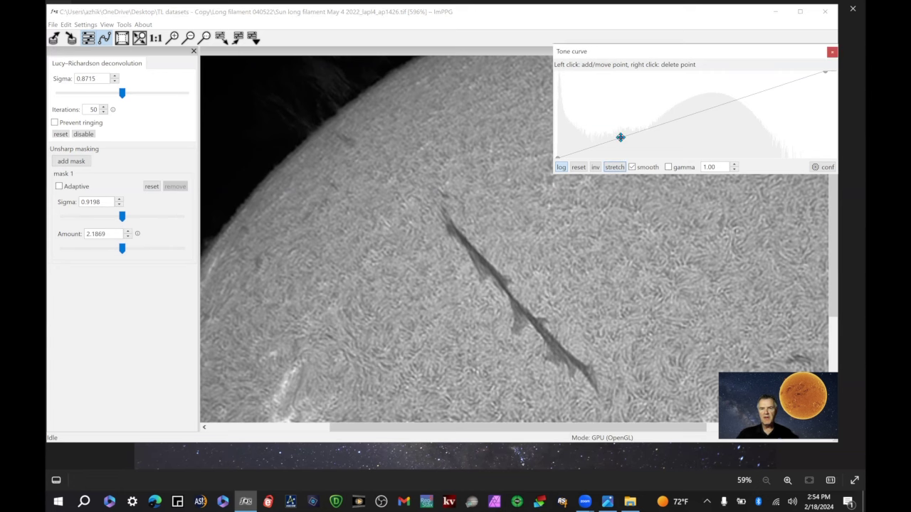
left_click_drag(620, 137, 612, 87)
left_click_drag(823, 72, 824, 172)
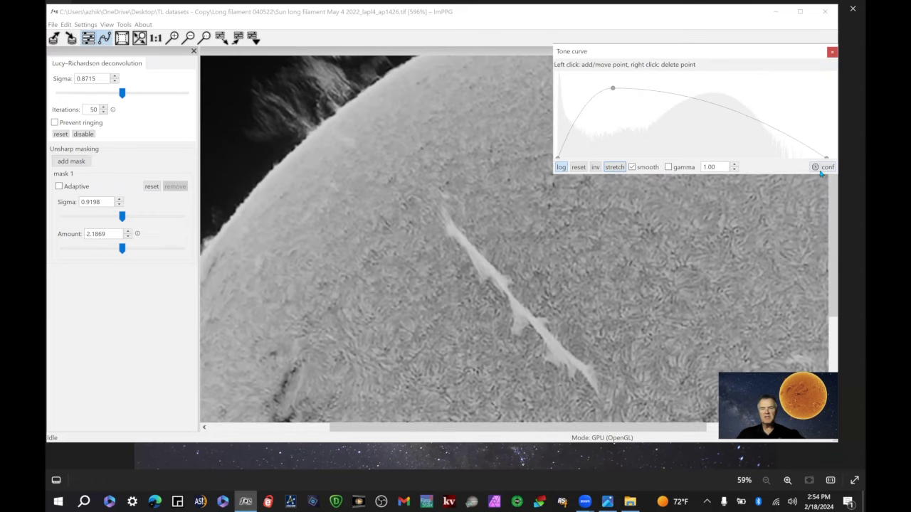
Step: Add tone curve points along the descending midtones and highlights, lifting the midtones and pulling the brightest tones close to zero
scroll(641, 267, "down", 2)
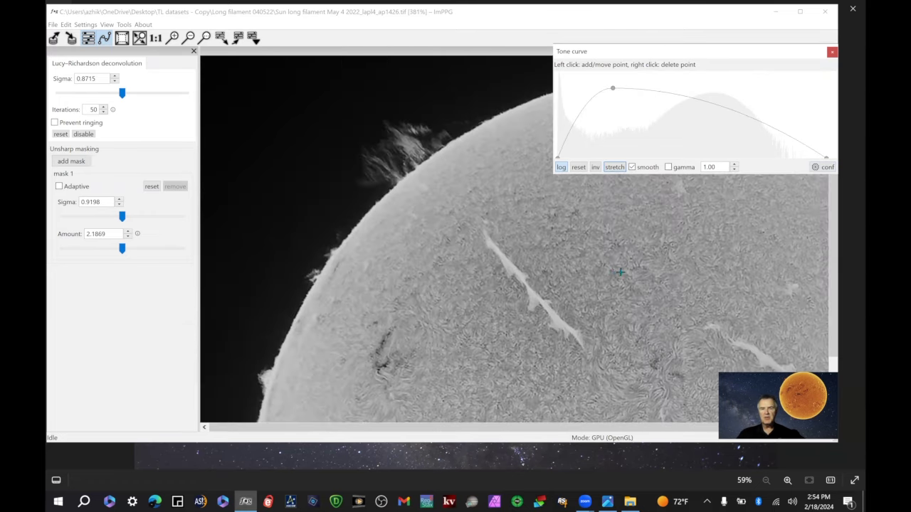
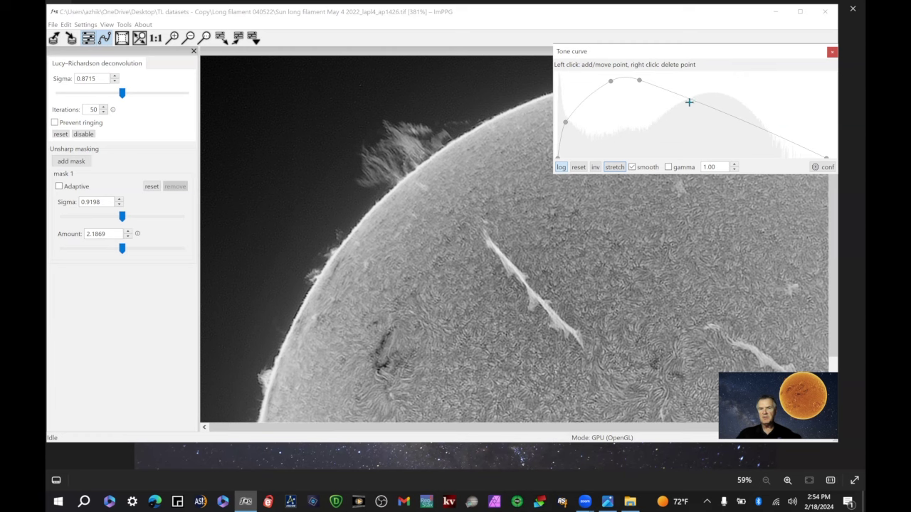
left_click_drag(679, 94, 687, 90)
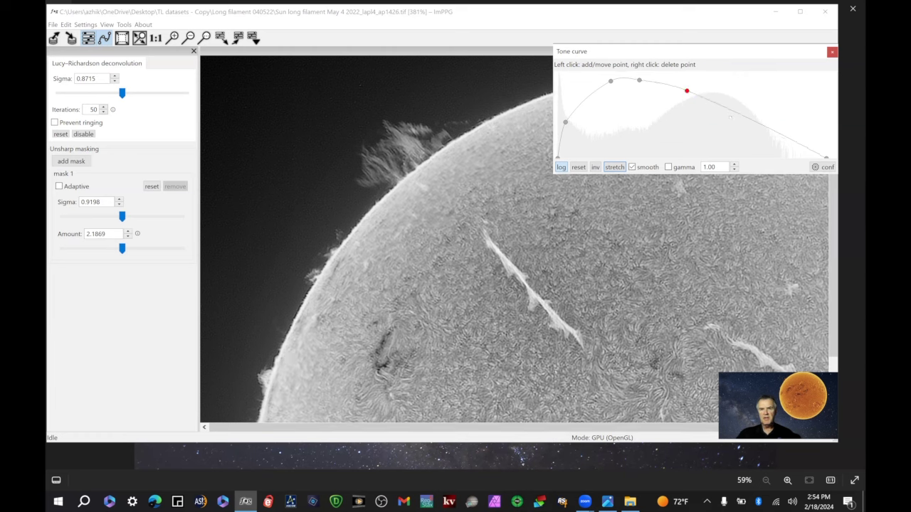
left_click_drag(729, 116, 729, 121)
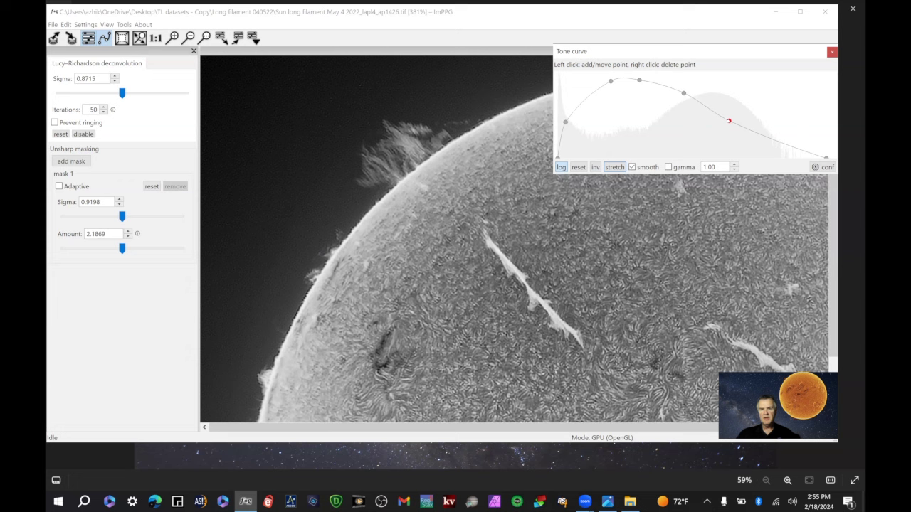
left_click(768, 150)
left_click_drag(769, 150, 775, 151)
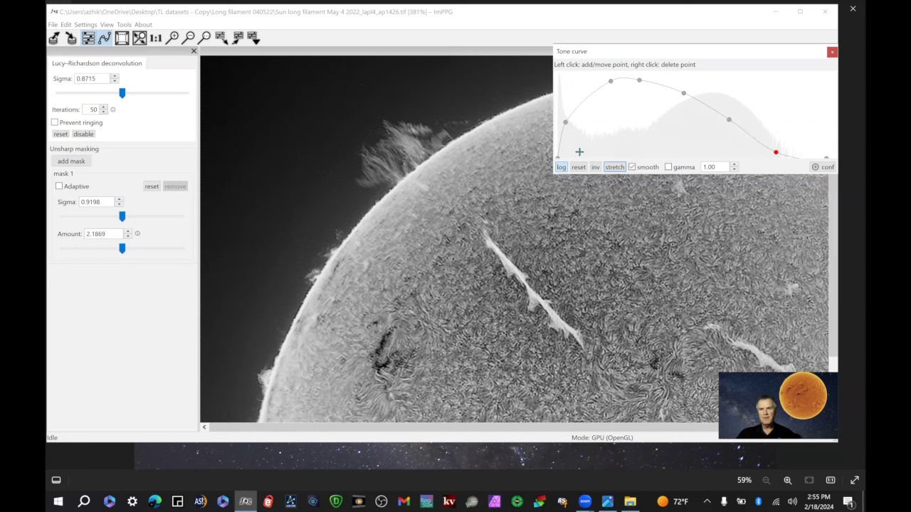
Step: Set the Lucy–Richardson sigma to 0.6830, and the unsharp mask's sigma to 1.0191 and amount to 1.6790, checking fine detail around the filament
scroll(527, 183, "up", 3)
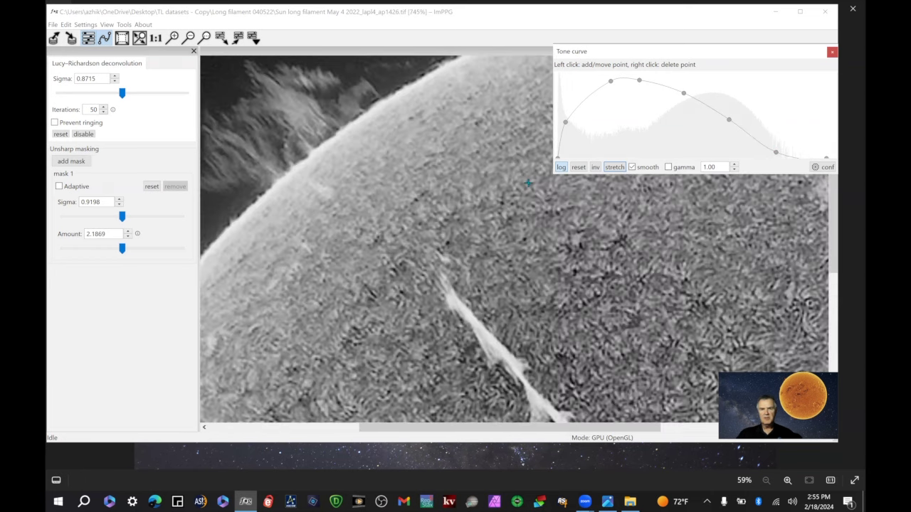
scroll(585, 198, "up", 2)
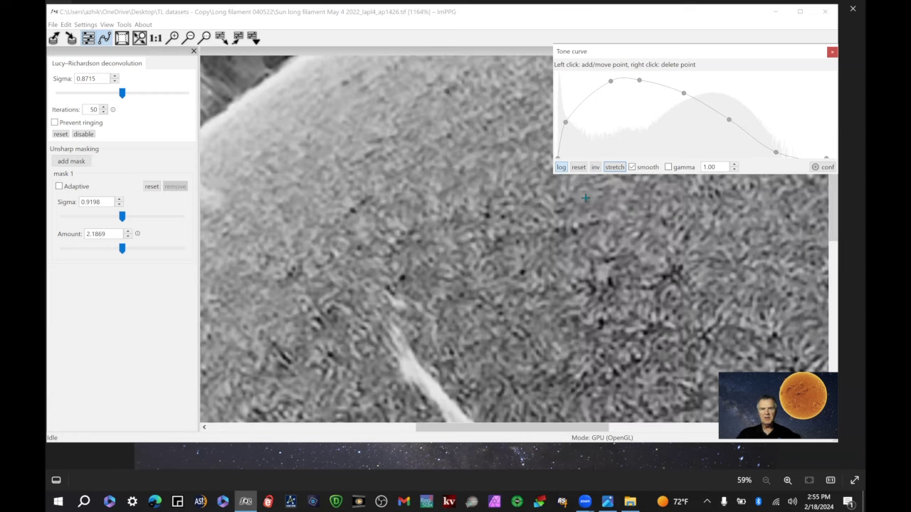
scroll(581, 199, "down", 6)
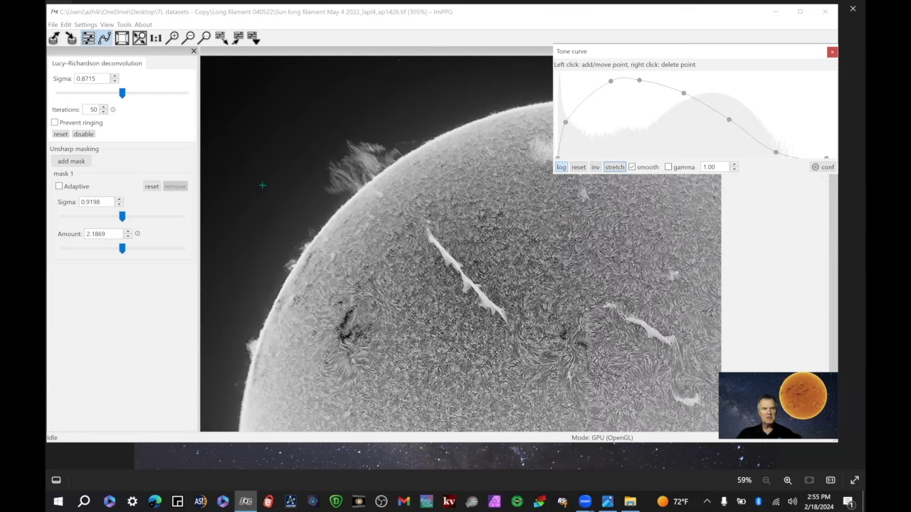
left_click(100, 93)
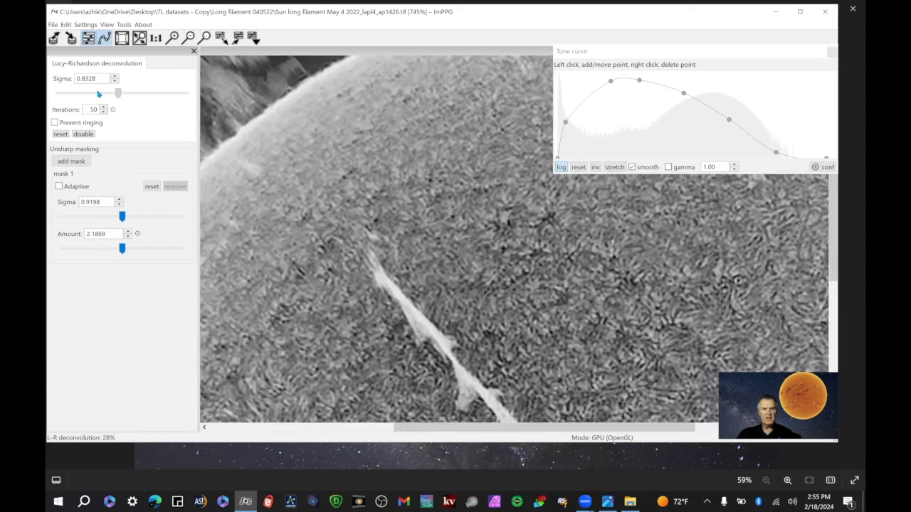
left_click(100, 96)
left_click_drag(122, 248, 122, 223)
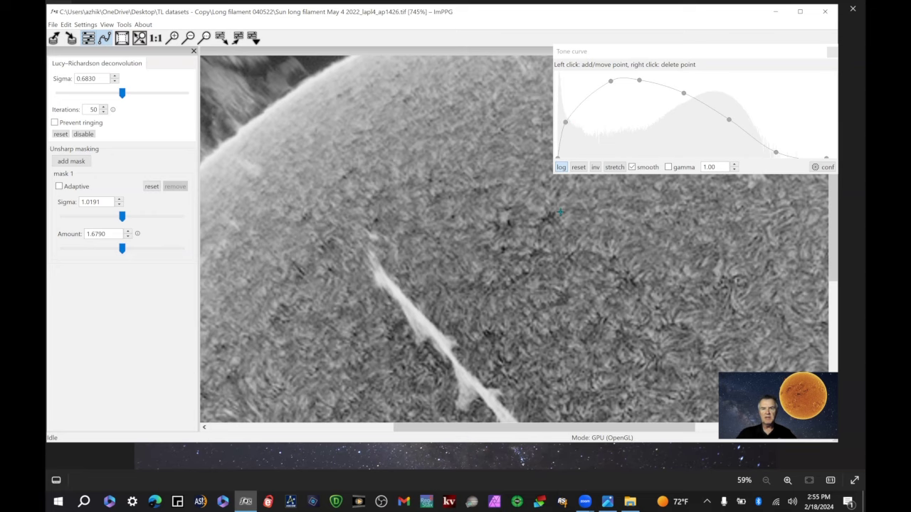
Step: Reshape the shadow part of the tone curve, raising the lowest point slightly and shifting the next point towards the shadows
scroll(560, 212, "up", 1)
scroll(562, 211, "down", 4)
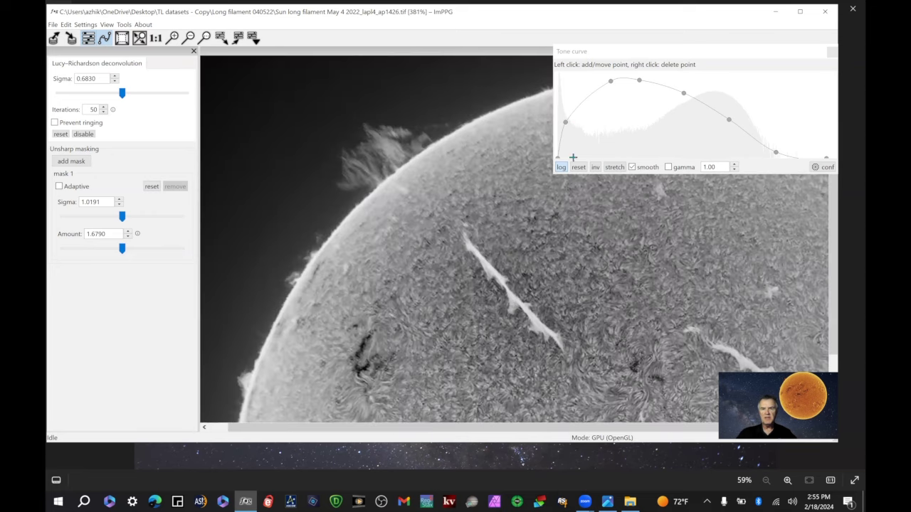
left_click_drag(566, 122, 547, 61)
mouse_move(566, 133)
left_mouse_down()
mouse_move(557, 148)
mouse_move(570, 134)
left_mouse_up()
left_click_drag(557, 72, 540, 174)
left_click_drag(571, 133, 568, 115)
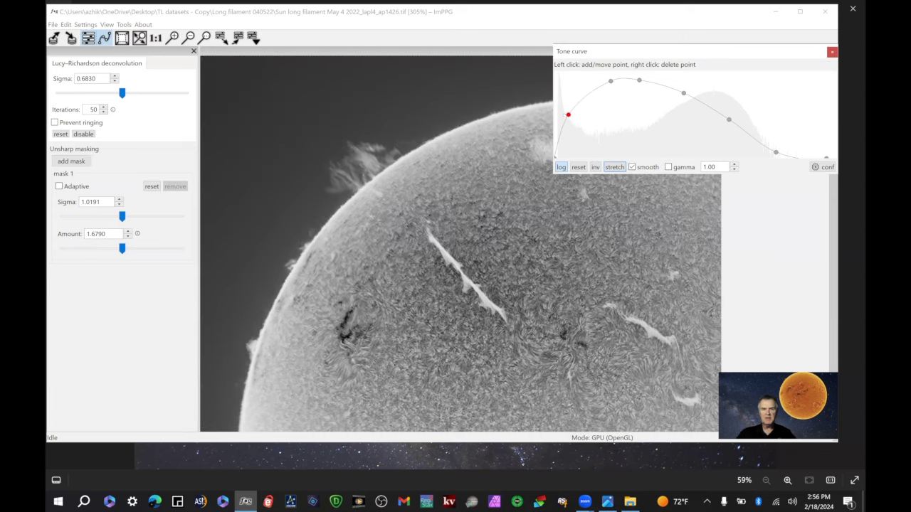
left_click_drag(610, 81, 595, 83)
left_click_drag(565, 116, 567, 114)
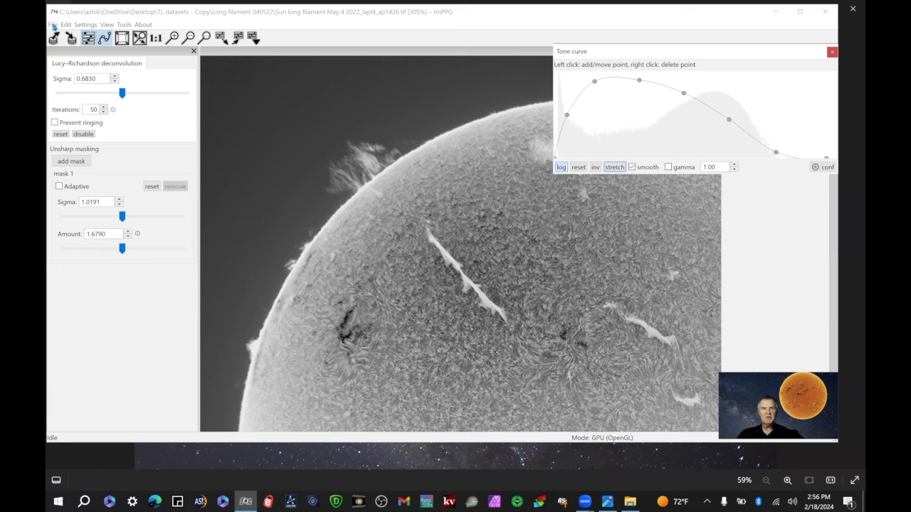
Step: Review the batch processing options for input files, settings file, output folder and format, and close them without processing
left_click(52, 27)
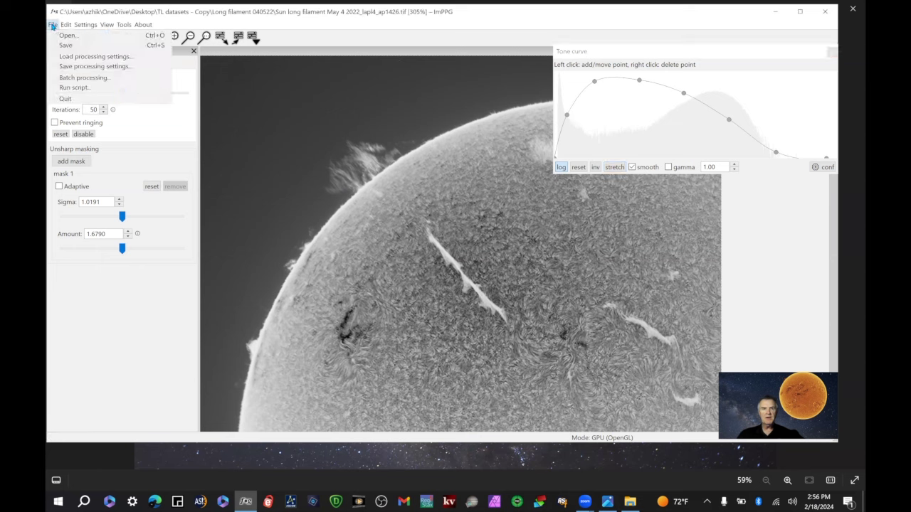
left_click(76, 79)
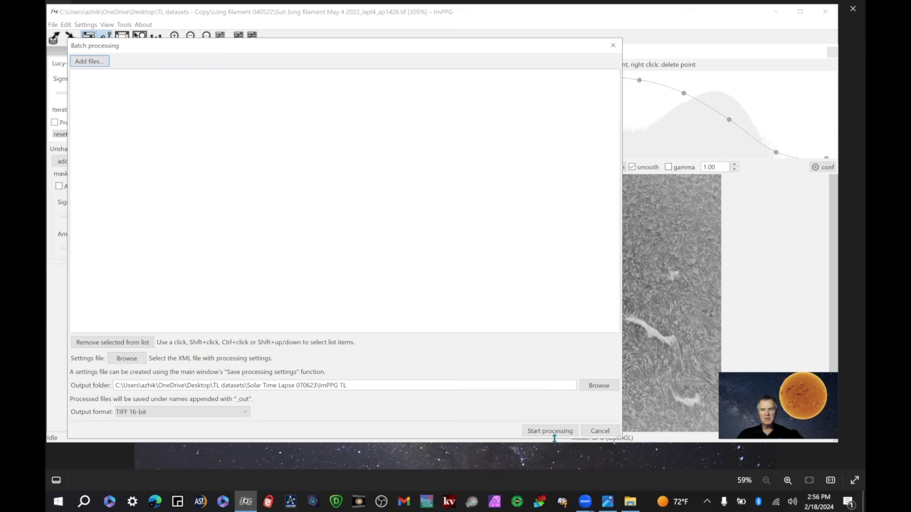
left_click(599, 434)
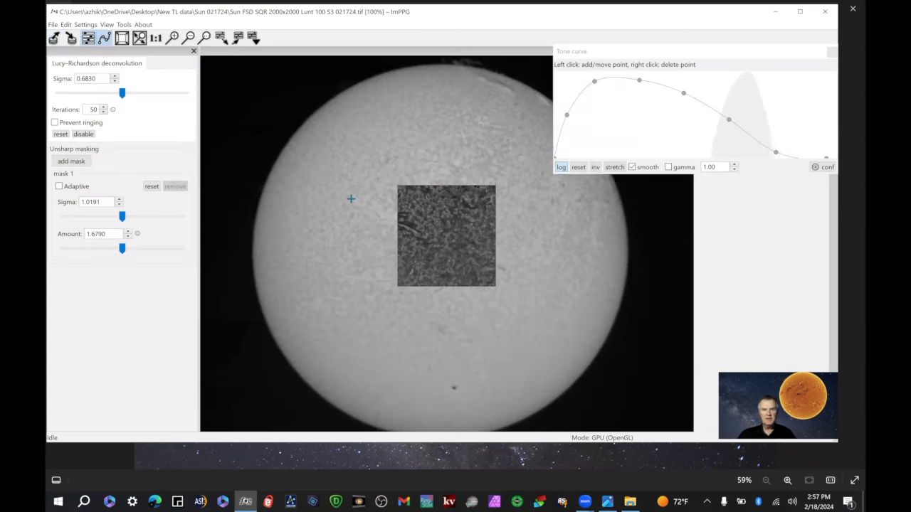
Step: Reset the unsharp mask and the tone curve for the full-disk image, and stretch the curve to the histogram
scroll(351, 198, "down", 1)
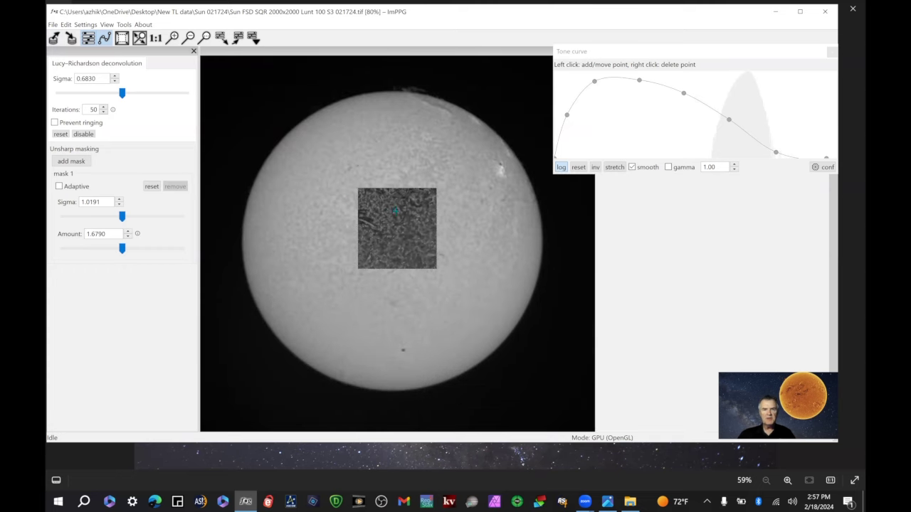
left_click(151, 185)
left_click(579, 167)
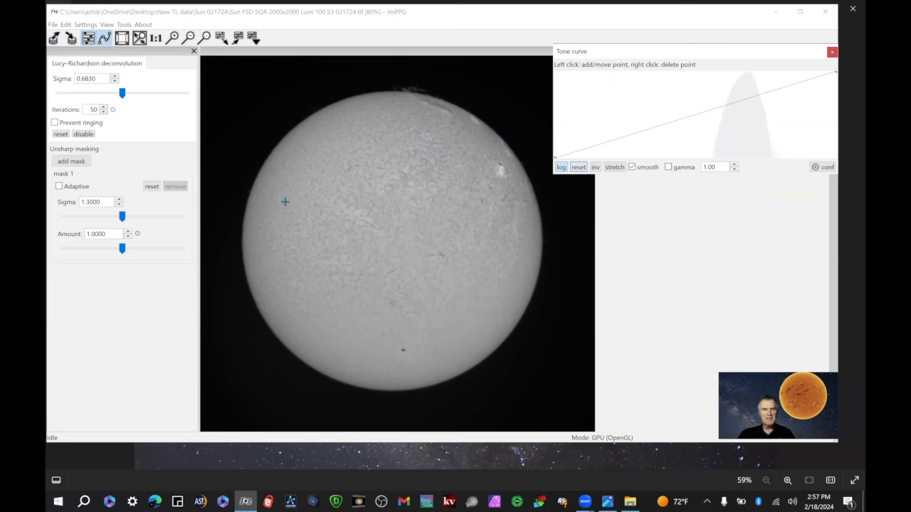
left_click(609, 169)
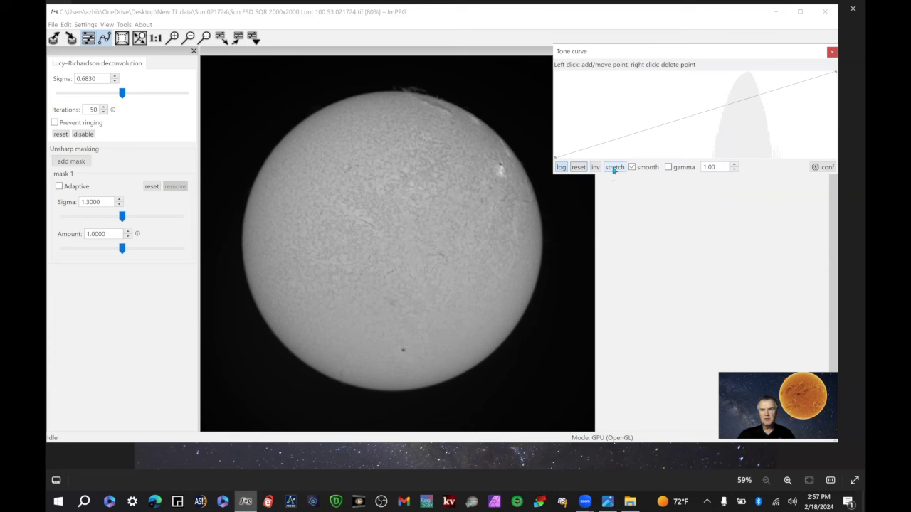
Step: Set the Lucy–Richardson sigma to 0.9304 on the disk's central detail and select the whole image for processing
scroll(413, 208, "up", 5)
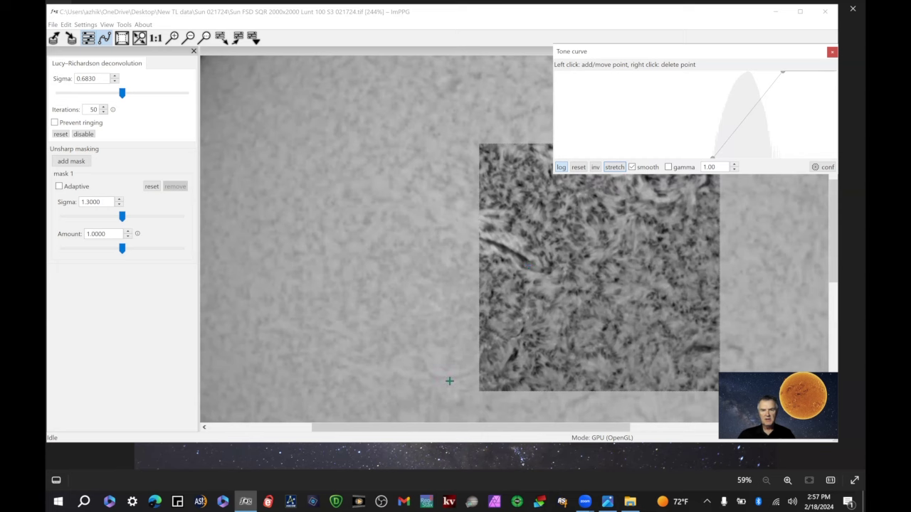
left_click_drag(607, 427, 646, 429)
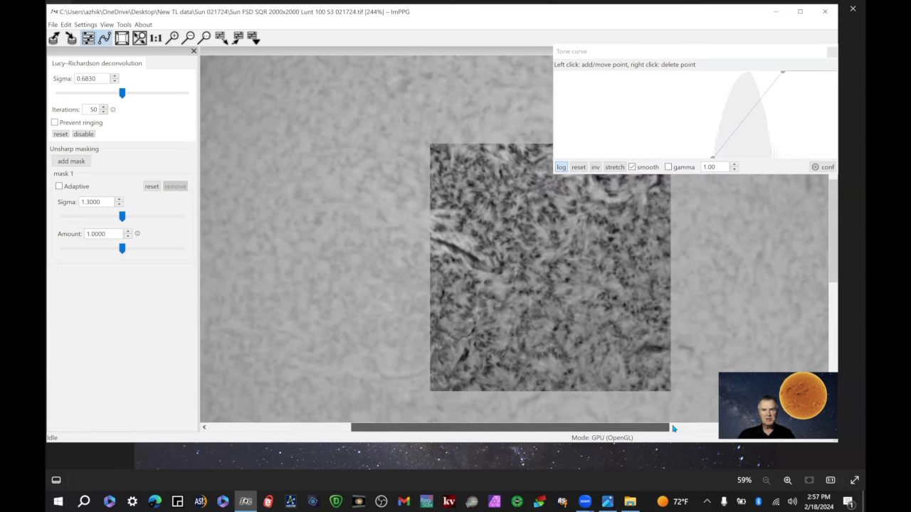
left_click_drag(122, 96, 148, 95)
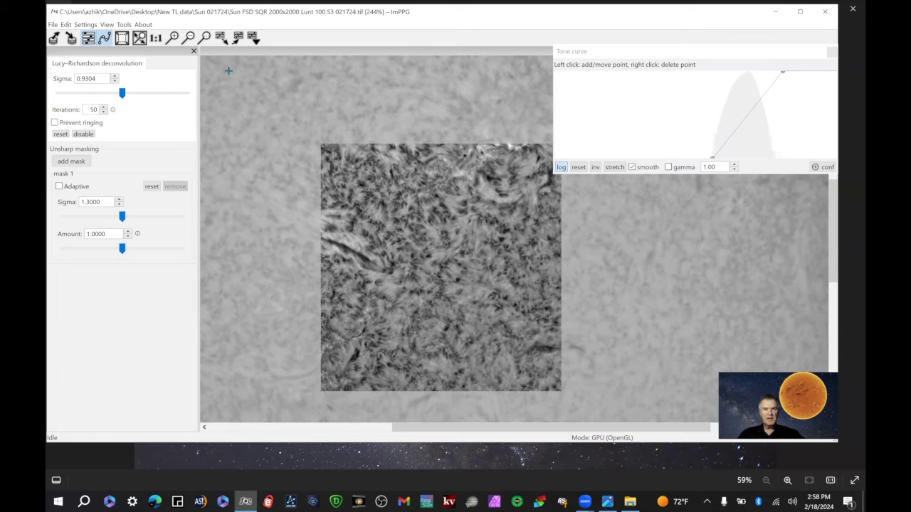
left_click(122, 38)
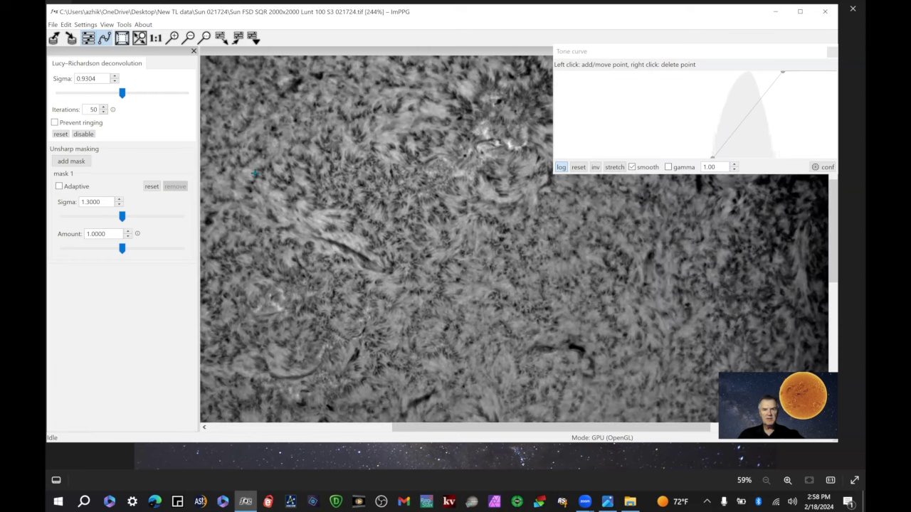
Step: Reset the tone curve, raise two new points in the shadows strongly, and lower the highlight end point to zero to invert the disk
scroll(255, 173, "down", 1)
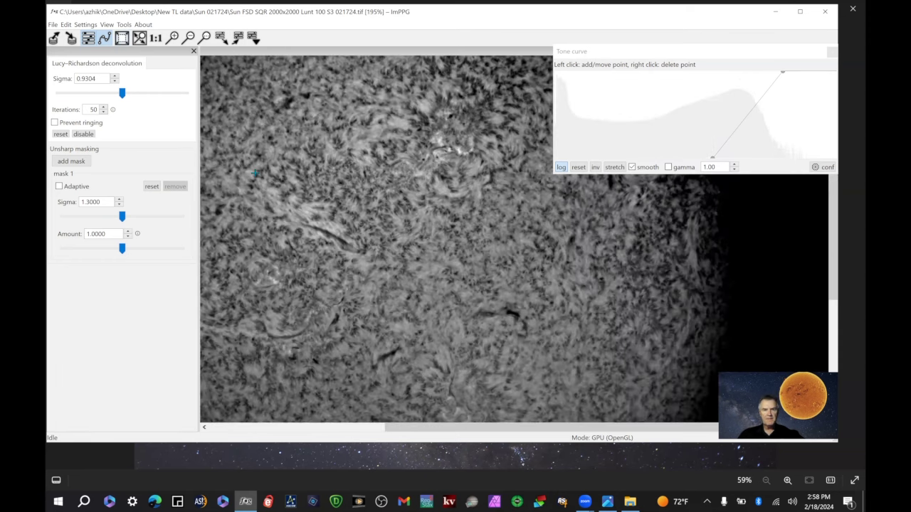
scroll(538, 189, "down", 3)
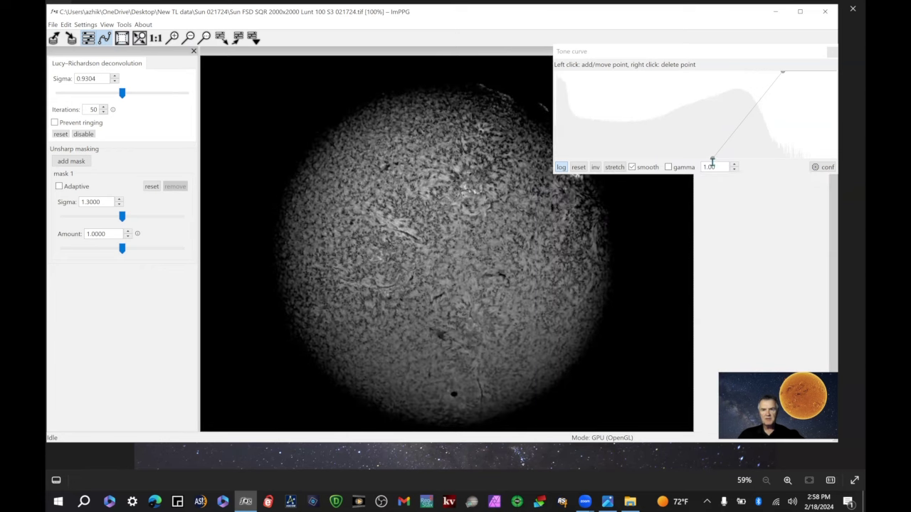
left_click(577, 166)
left_click_drag(620, 136, 598, 79)
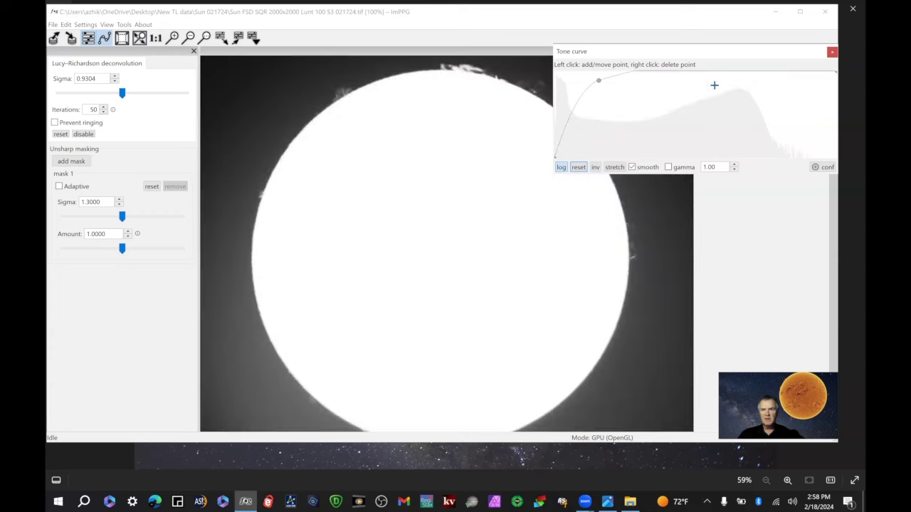
left_click_drag(827, 74, 836, 155)
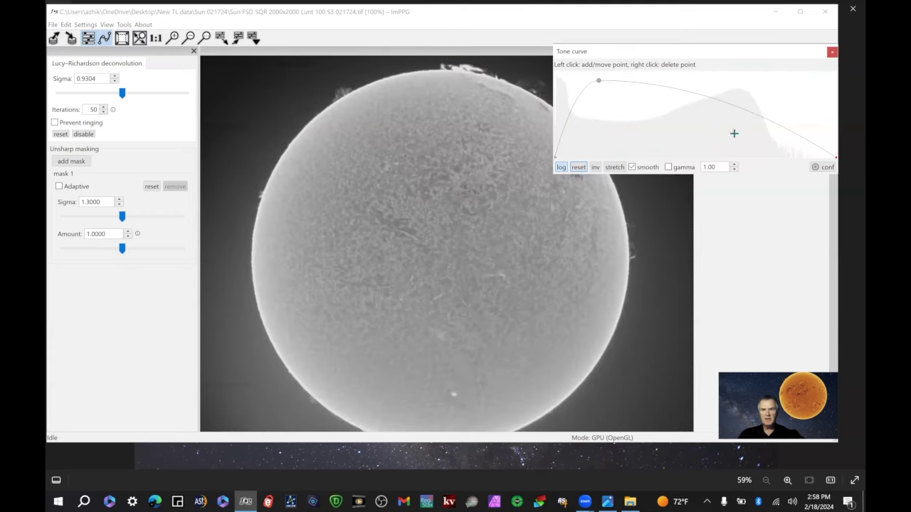
left_click_drag(599, 92, 598, 79)
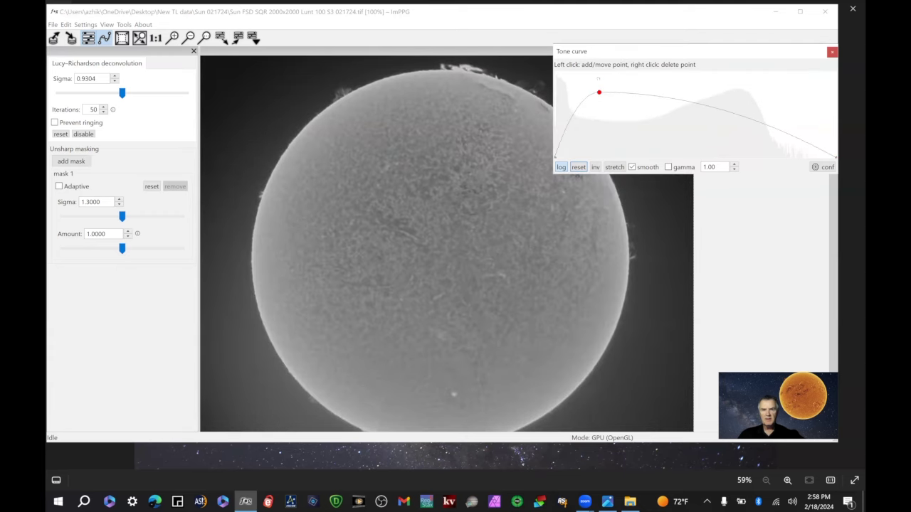
left_click_drag(567, 116, 569, 110)
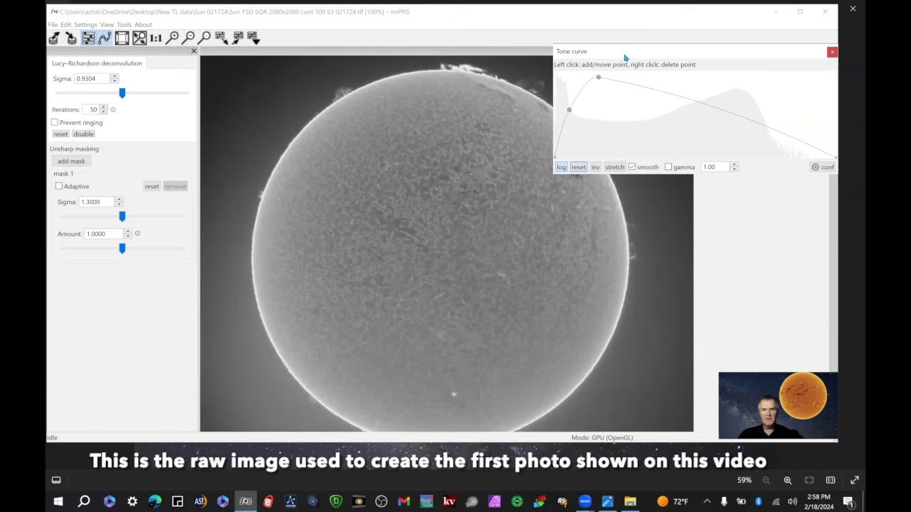
Step: Move the tone curve window over the disk and add four points shaping the curve's descent through the midtones to zero in the highlights
left_click_drag(625, 55, 580, 215)
left_click_drag(588, 247, 599, 236)
left_click_drag(646, 256, 649, 256)
left_click_drag(701, 279, 702, 284)
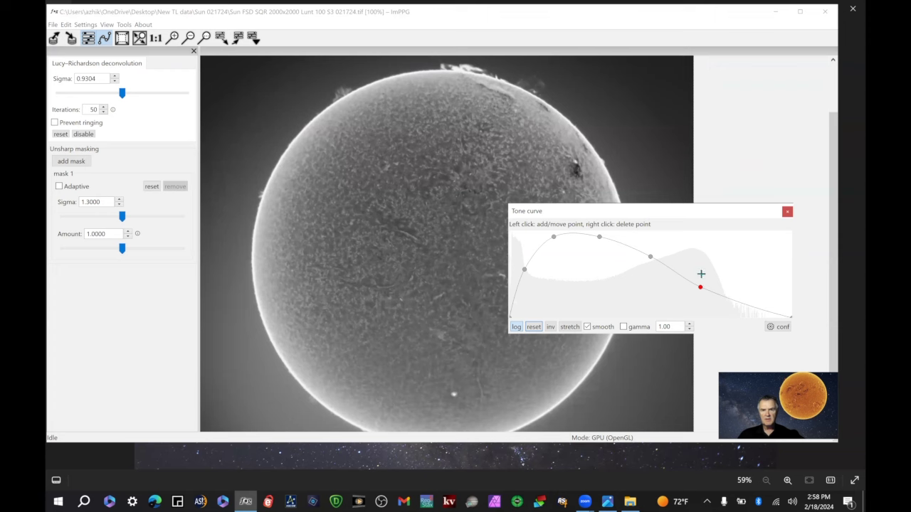
left_click_drag(754, 311, 754, 317)
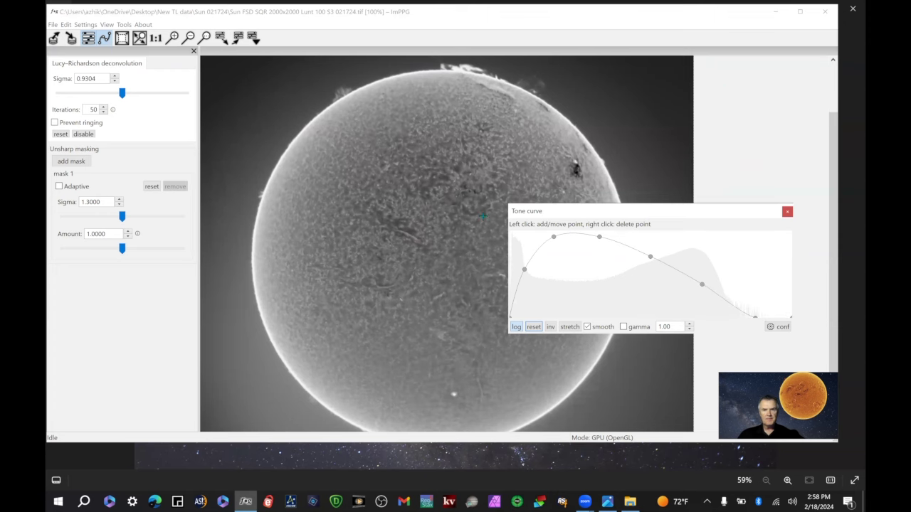
Step: Set the Lucy–Richardson sigma to 1.3193 while viewing the central filament up close, with the tone curve window moved aside
scroll(442, 217, "up", 1)
scroll(442, 216, "up", 5)
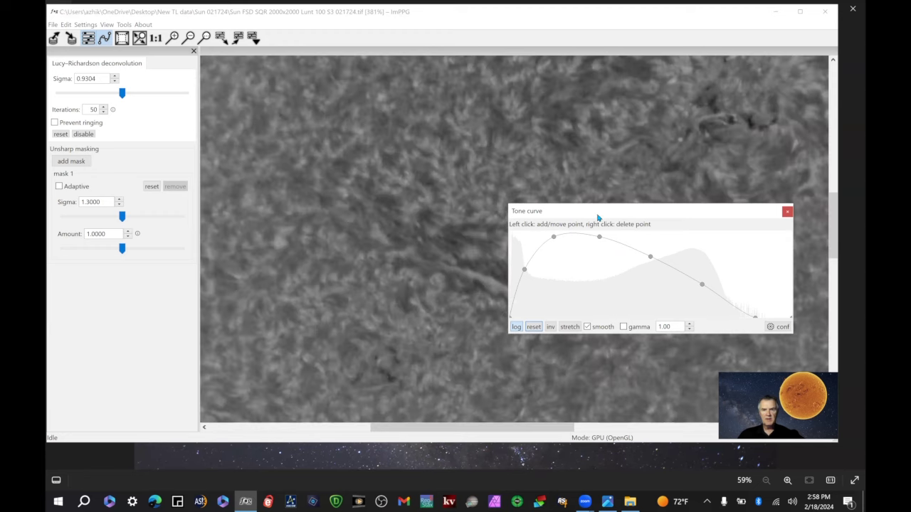
left_click_drag(597, 215, 671, 153)
left_click(121, 95)
left_click_drag(121, 95, 135, 96)
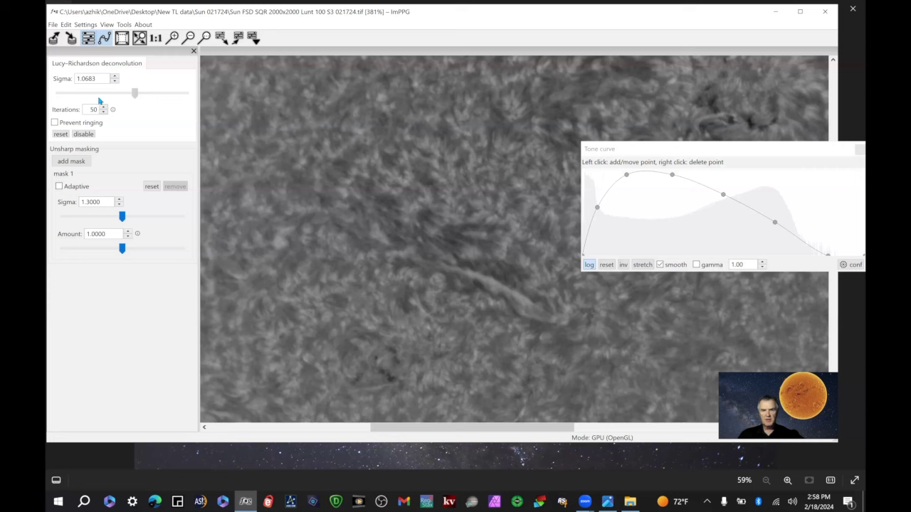
mouse_move(144, 101)
left_mouse_down()
mouse_move(171, 97)
mouse_move(153, 98)
left_mouse_up()
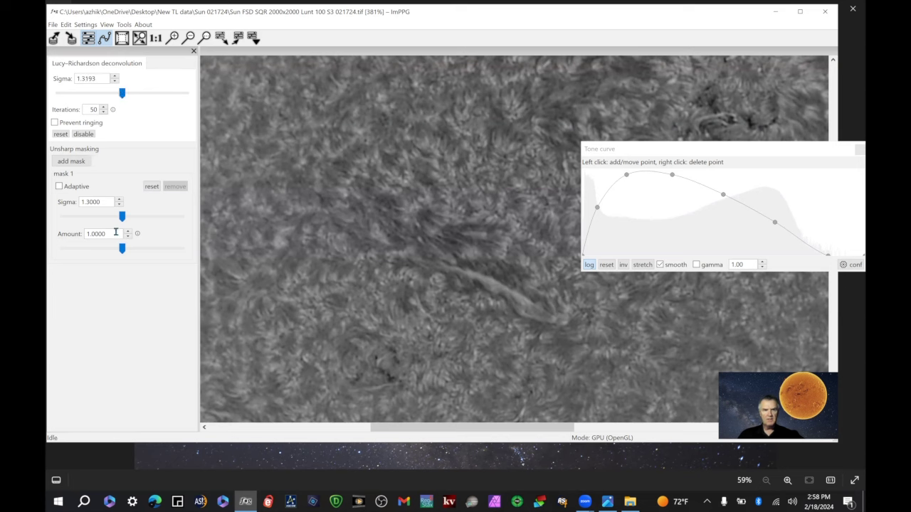
Step: Set the unsharp mask's amount to 1.4769 and its sigma to 1.9527
mouse_move(122, 248)
left_mouse_down()
mouse_move(163, 251)
mouse_move(134, 254)
left_mouse_up()
left_click_drag(123, 217, 158, 219)
scroll(328, 209, "up", 1)
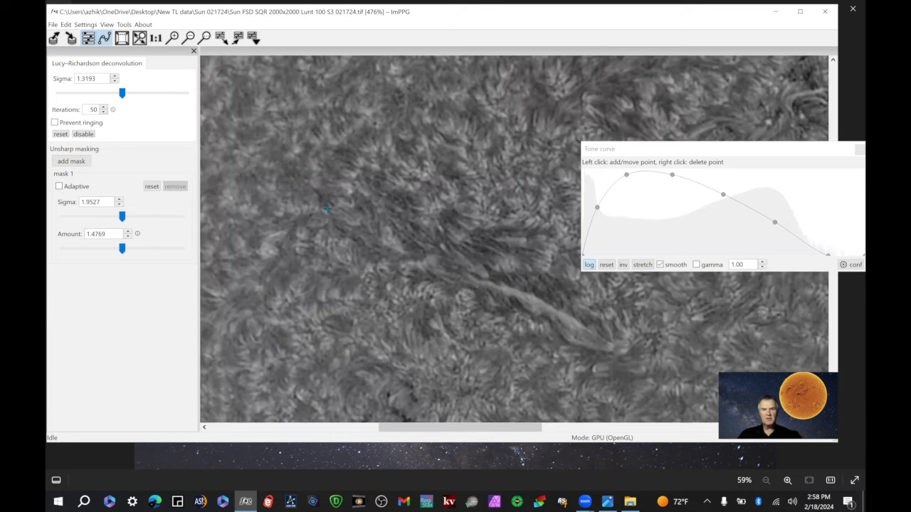
Step: Move the tone curve window clear of the full disk, add a point in the deepest shadows, and raise the neighbouring shadow point slightly
scroll(327, 209, "down", 2)
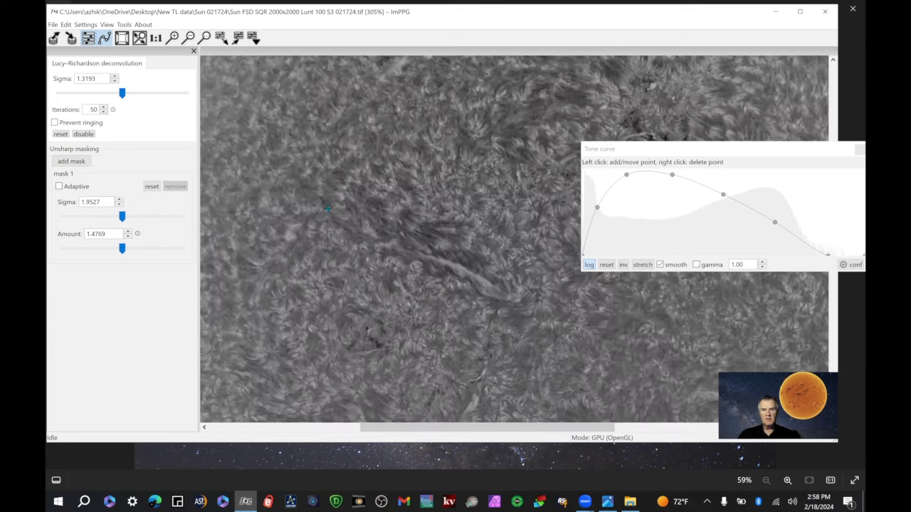
scroll(380, 209, "down", 6)
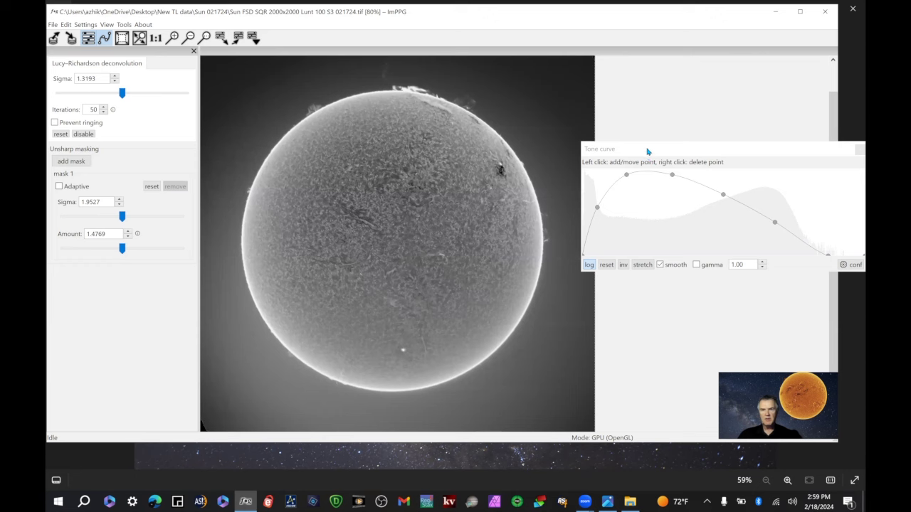
left_click_drag(648, 156, 631, 58)
left_click_drag(580, 109, 581, 111)
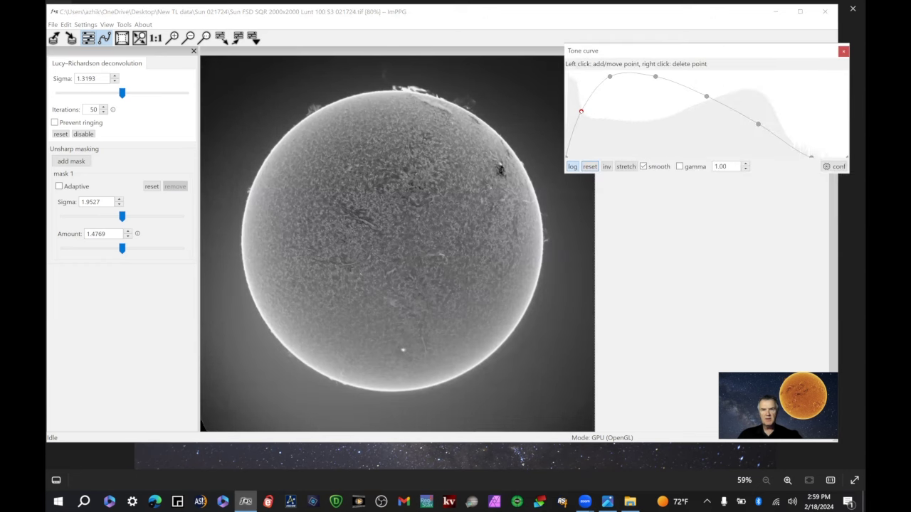
left_click(569, 136)
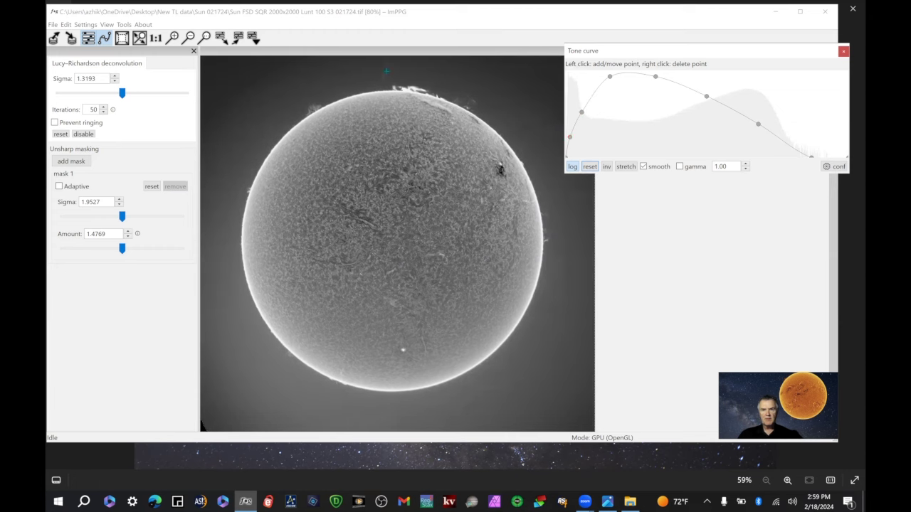
left_click(582, 111)
mouse_move(583, 110)
left_mouse_down()
mouse_move(580, 95)
mouse_move(582, 105)
left_mouse_up()
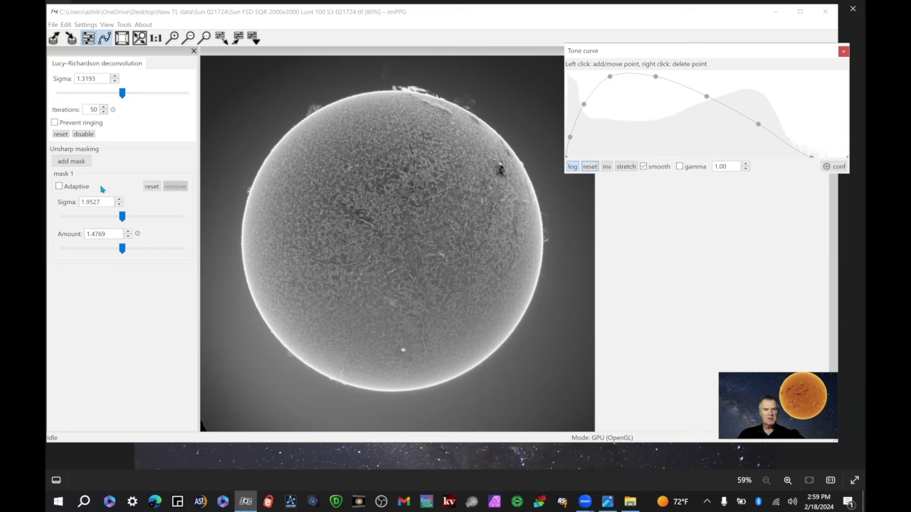
Step: Reset the Lucy–Richardson settings and the tone curve, and open the sunspot image APOD May 8 2023_lapl4_ap1714.tif
left_click(59, 135)
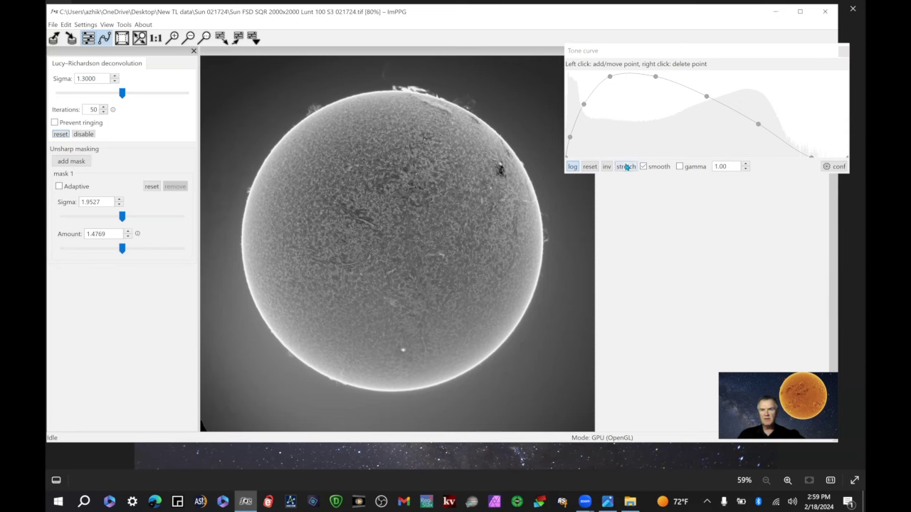
left_click(590, 167)
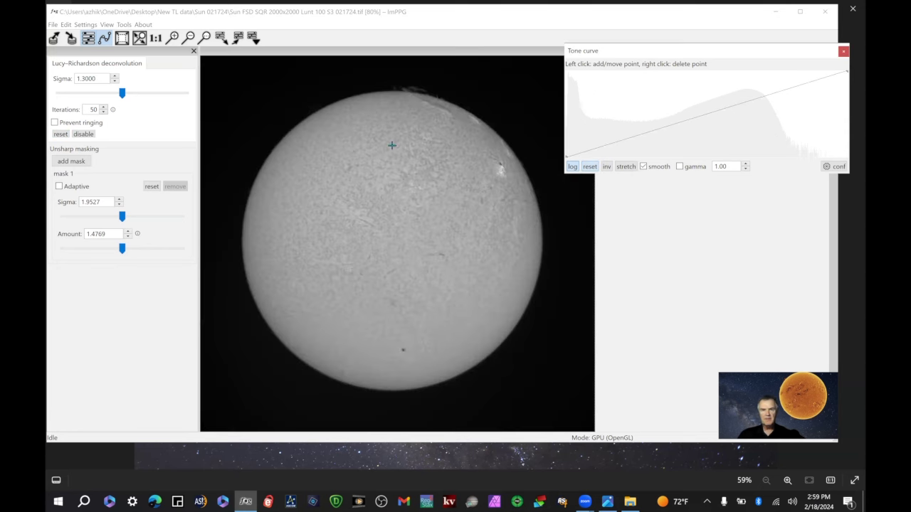
left_click(53, 26)
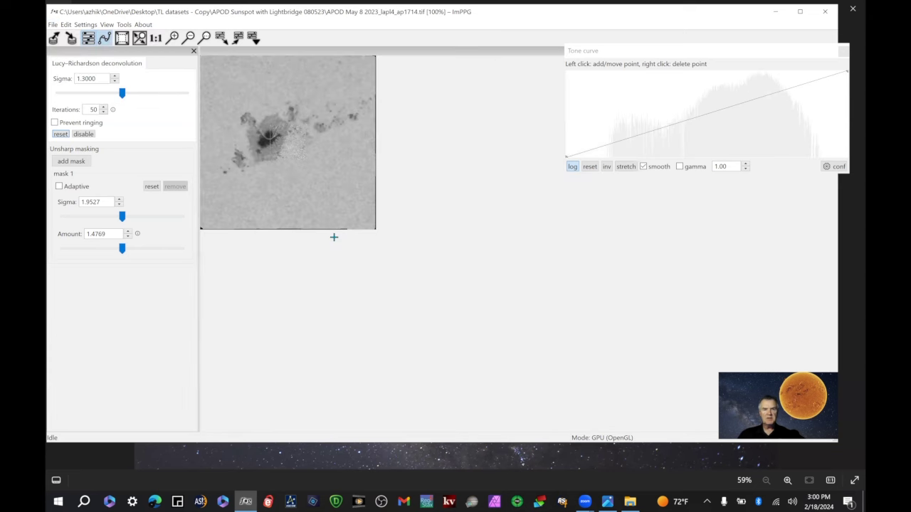
Step: Apply the processing to the entire sunspot image and bring the sunspot with its light bridge into close view
scroll(334, 237, "up", 3)
scroll(334, 237, "down", 1)
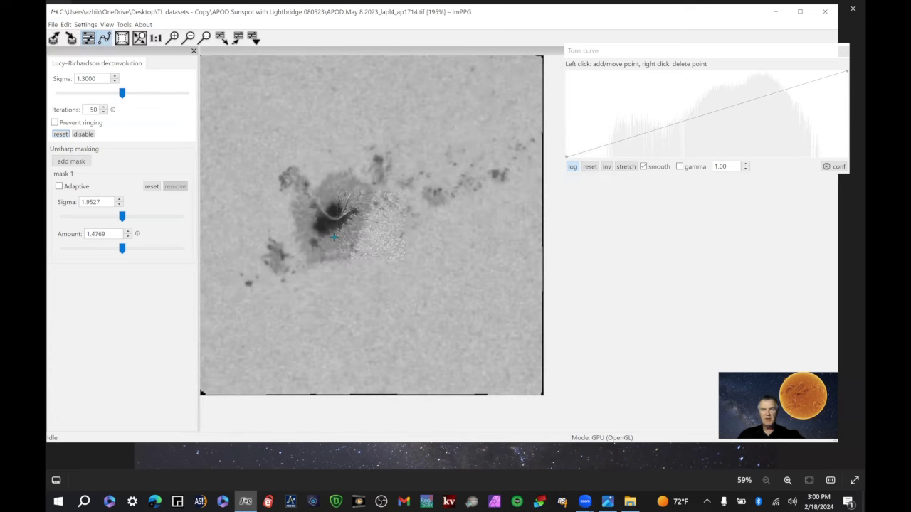
scroll(334, 237, "up", 1)
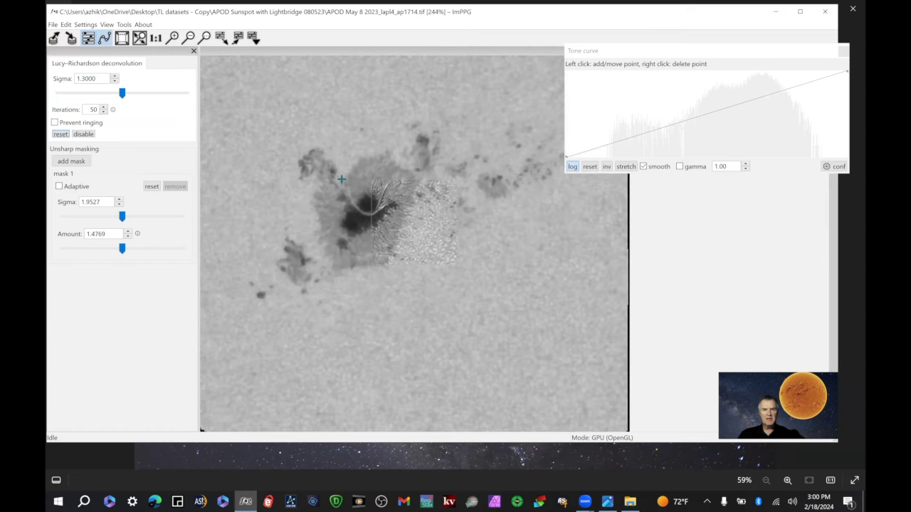
left_click(139, 37)
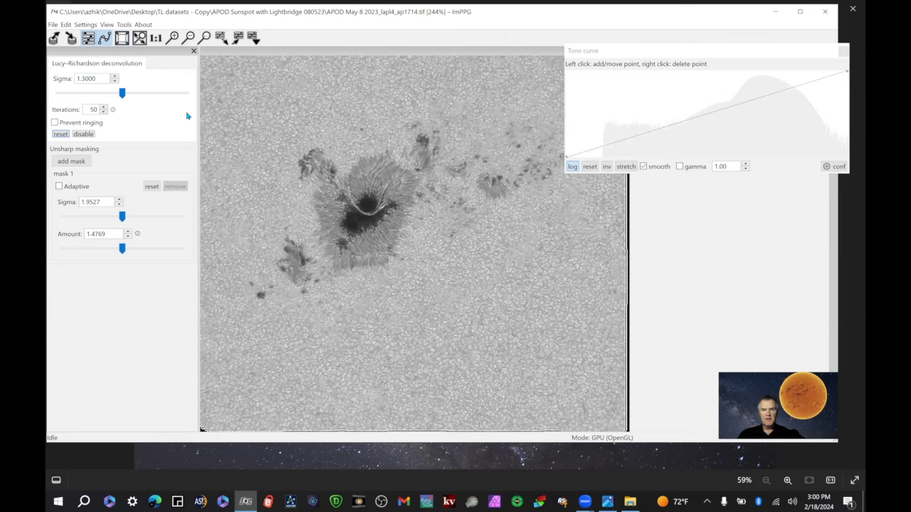
scroll(417, 317, "up", 1)
scroll(417, 317, "up", 1)
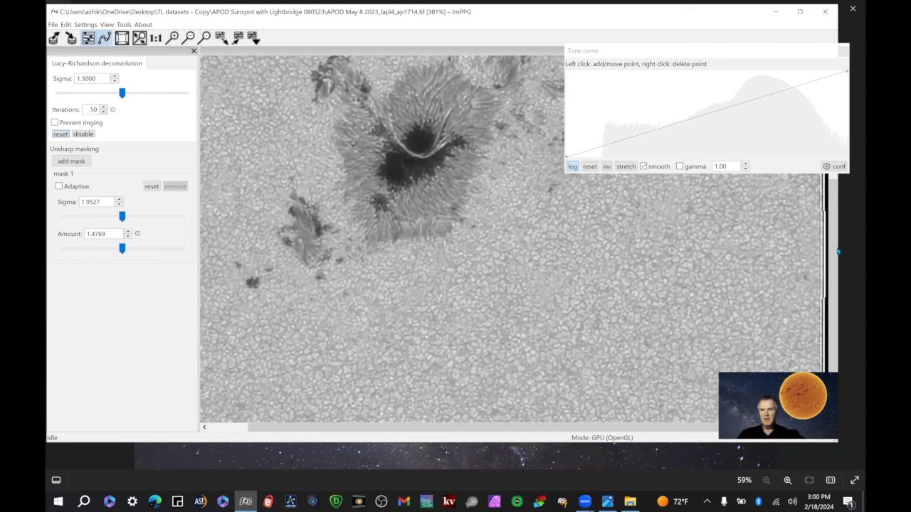
left_click_drag(837, 251, 821, 212)
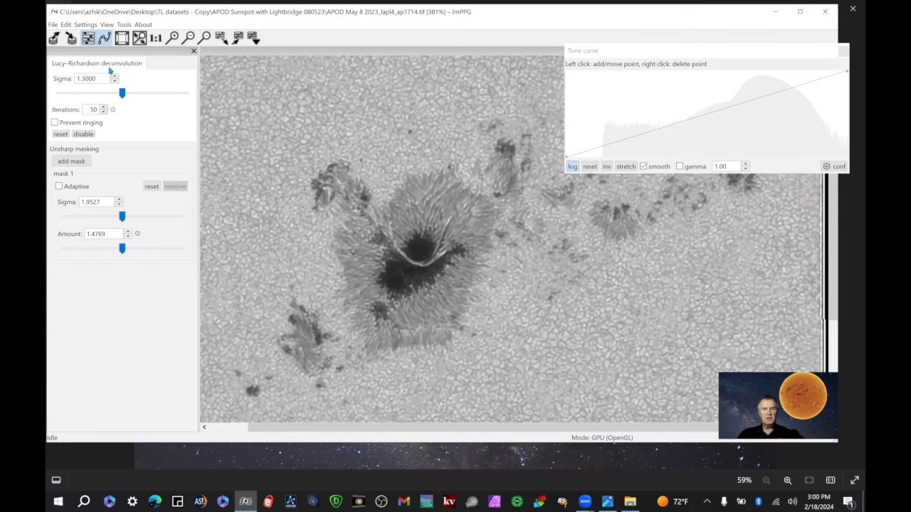
Step: Disable Lucy–Richardson deconvolution, and set the unsharp mask's amount to 3.5675 and its sigma to 2.2685
left_click(83, 135)
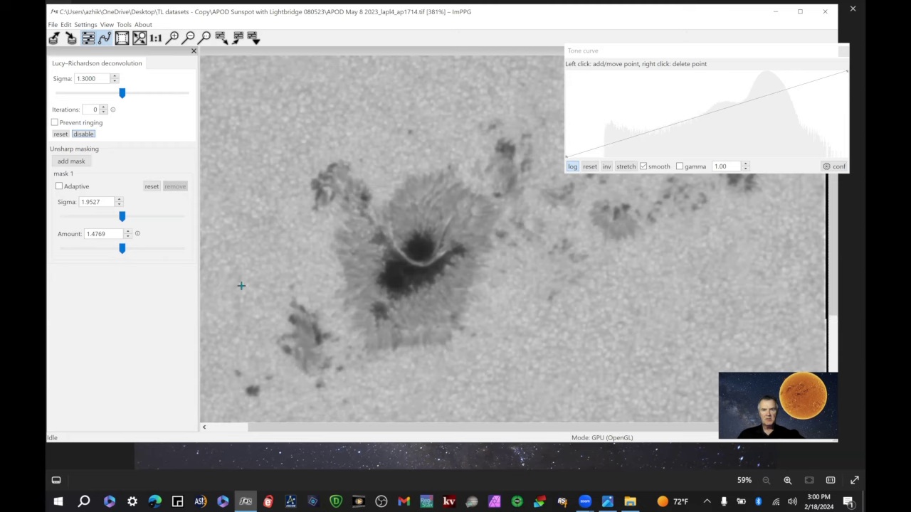
scroll(241, 284, "up", 2)
left_click_drag(122, 249, 157, 257)
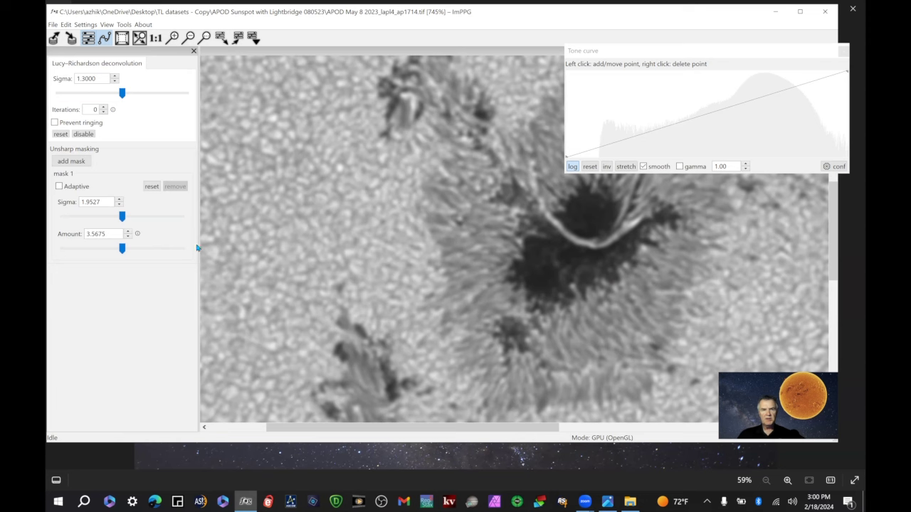
mouse_move(122, 217)
left_mouse_down()
mouse_move(70, 218)
mouse_move(179, 226)
mouse_move(132, 225)
left_mouse_up()
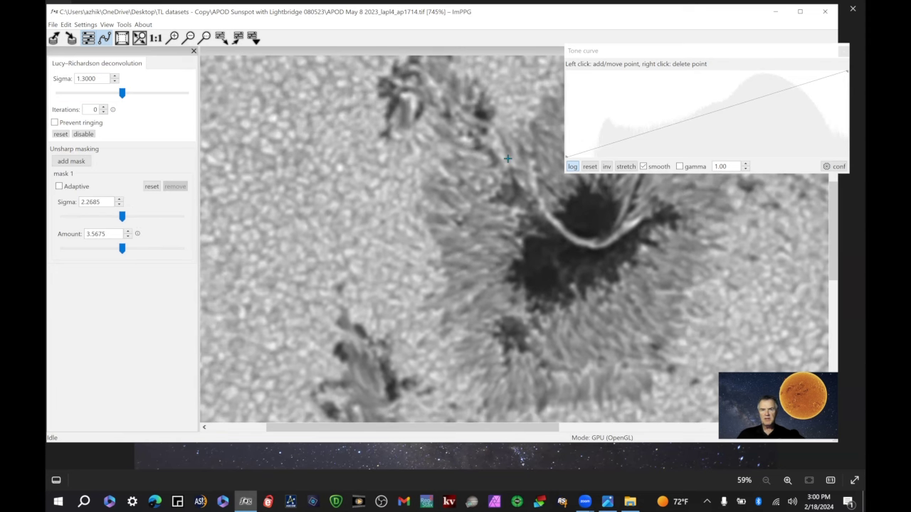
Step: Add a point in the tone curve's shadows slightly below the straight line to darken the sunspot's umbra
scroll(508, 158, "down", 2)
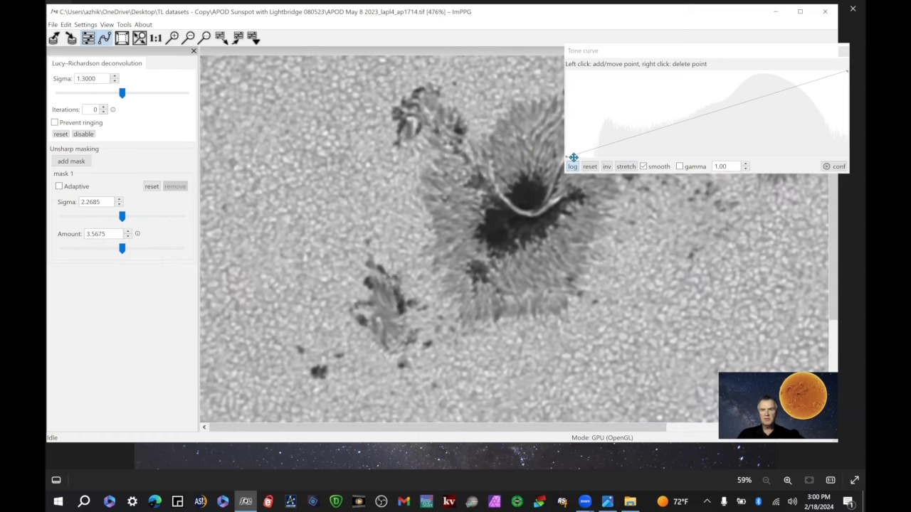
scroll(567, 157, "down", 1)
mouse_move(567, 157)
left_mouse_down()
mouse_move(604, 157)
mouse_move(566, 158)
left_mouse_up()
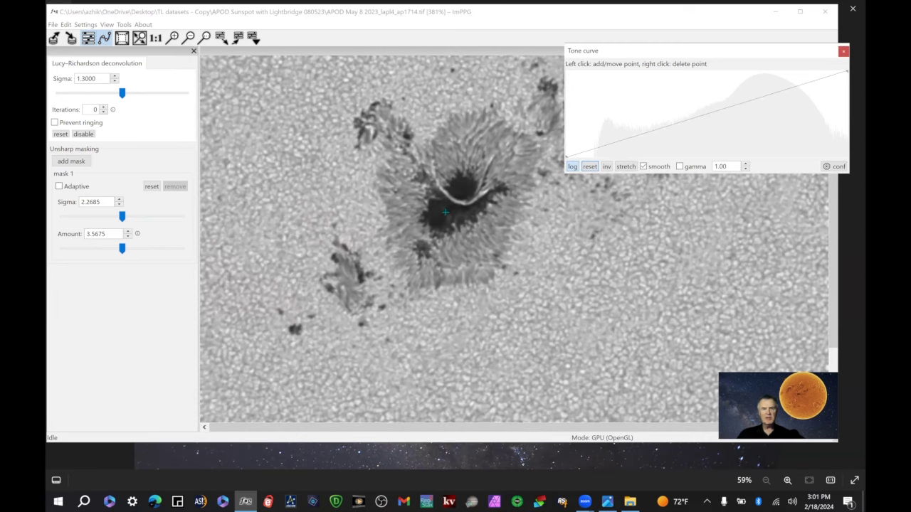
left_click(602, 154)
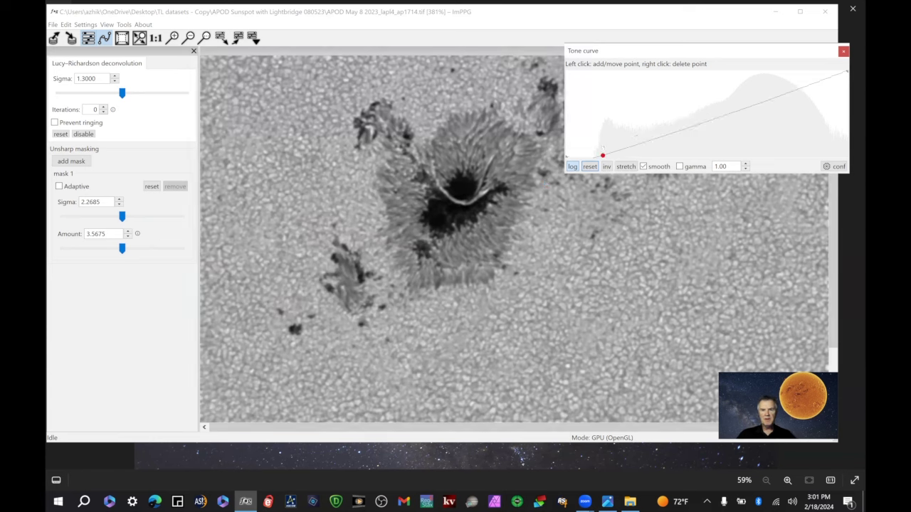
left_click_drag(602, 155, 602, 151)
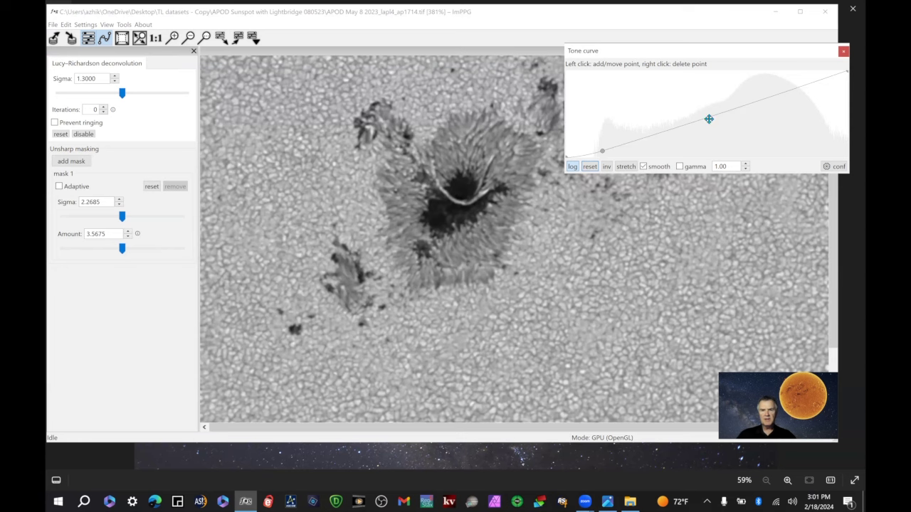
Step: Add a midtone and a highlight point to the tone curve, lowering the midtone point slightly for more contrast
left_click(705, 113)
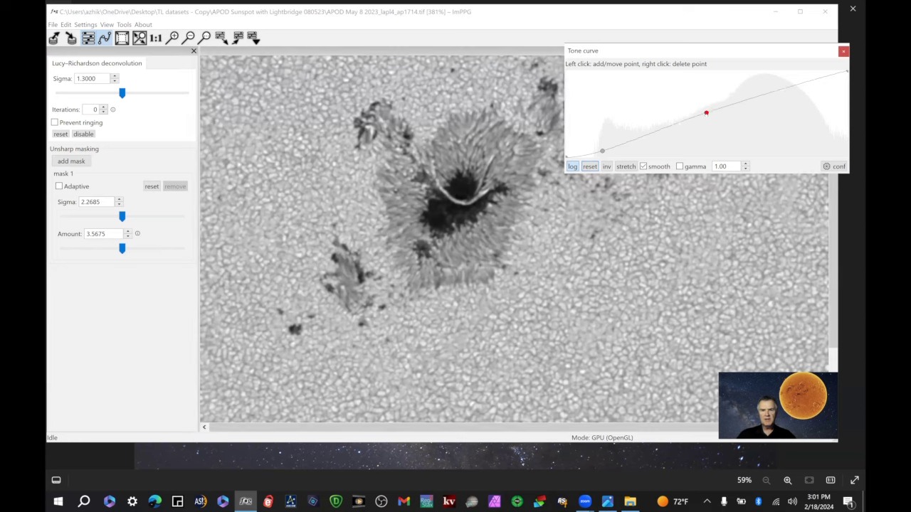
left_click(781, 91)
left_click_drag(781, 89, 786, 89)
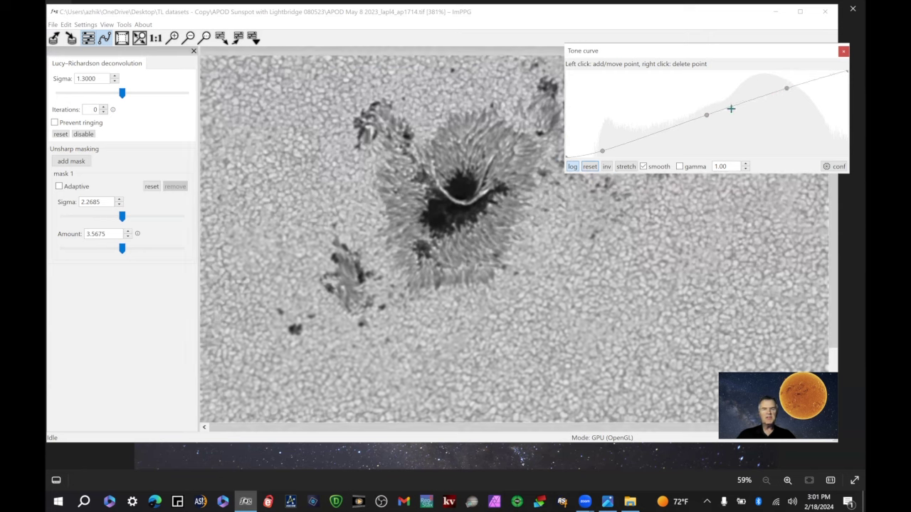
left_click(706, 115)
left_click_drag(706, 115, 705, 119)
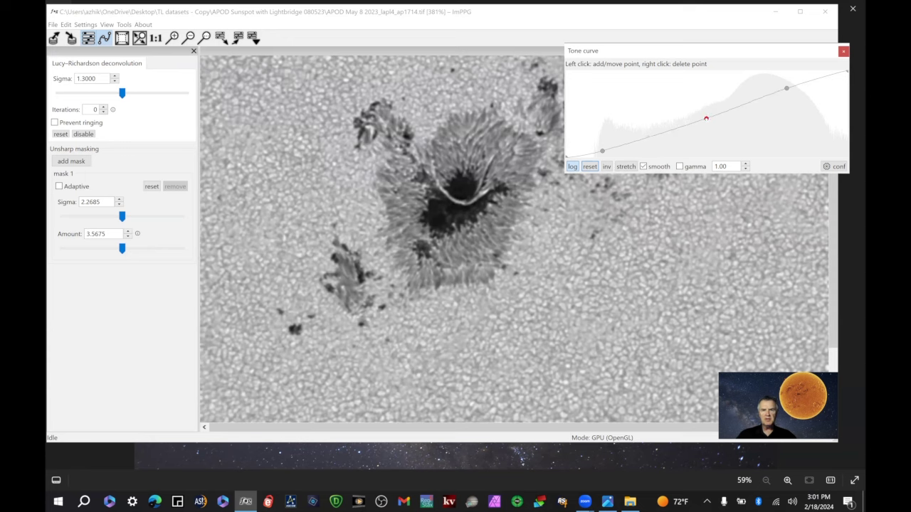
Step: Reduce the unsharp mask's amount to 3.2895 and its sigma to 2.2558, checking the sunspot up close and as a whole
scroll(427, 208, "up", 4)
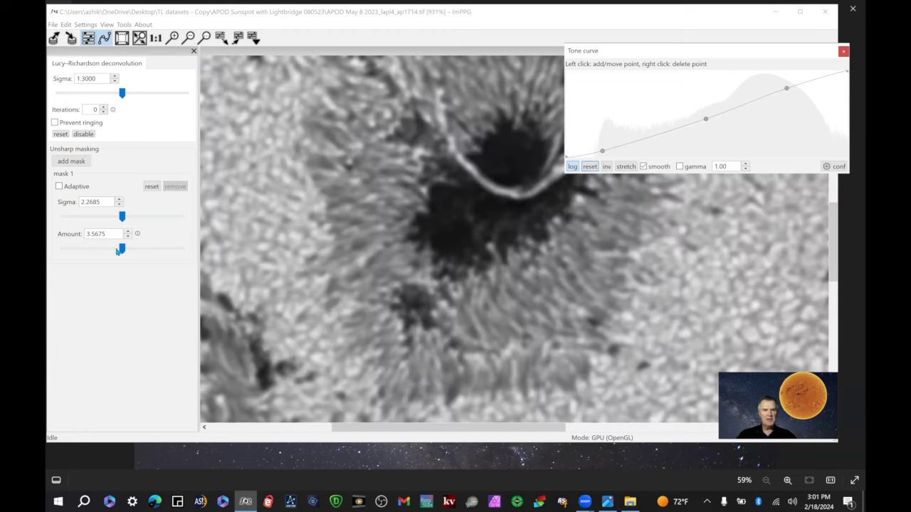
left_click(119, 249)
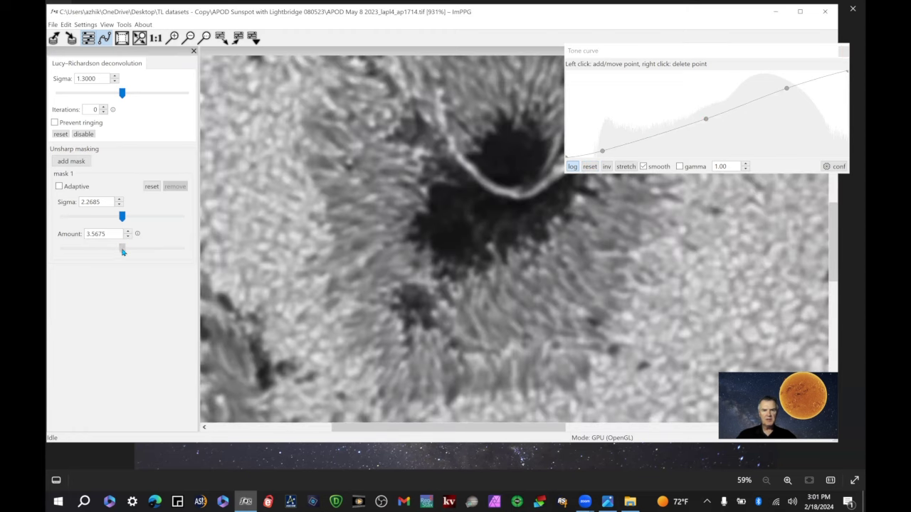
mouse_move(121, 250)
left_mouse_down()
mouse_move(134, 249)
mouse_move(121, 250)
left_mouse_up()
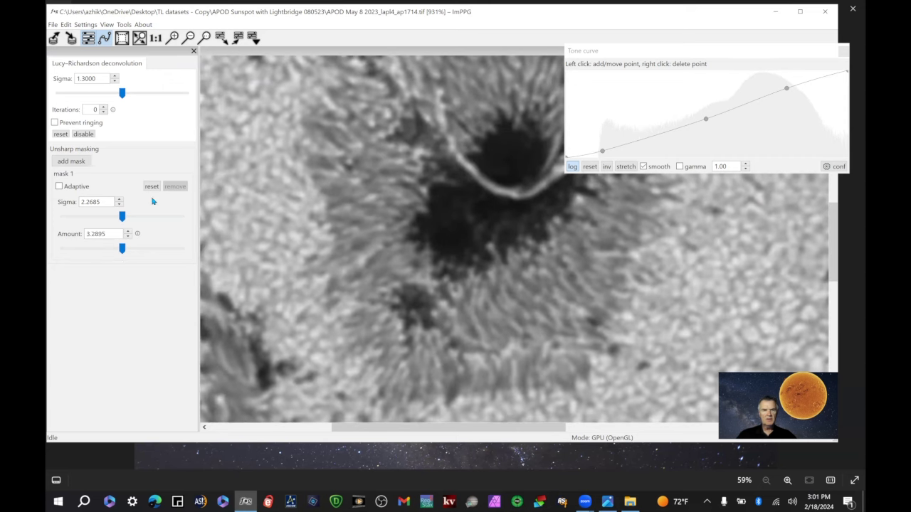
left_click_drag(122, 217, 122, 221)
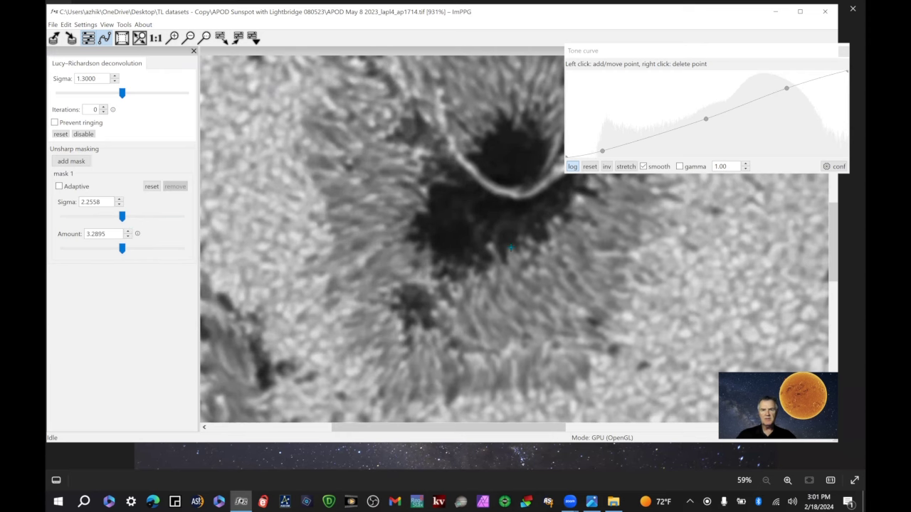
scroll(510, 248, "down", 2)
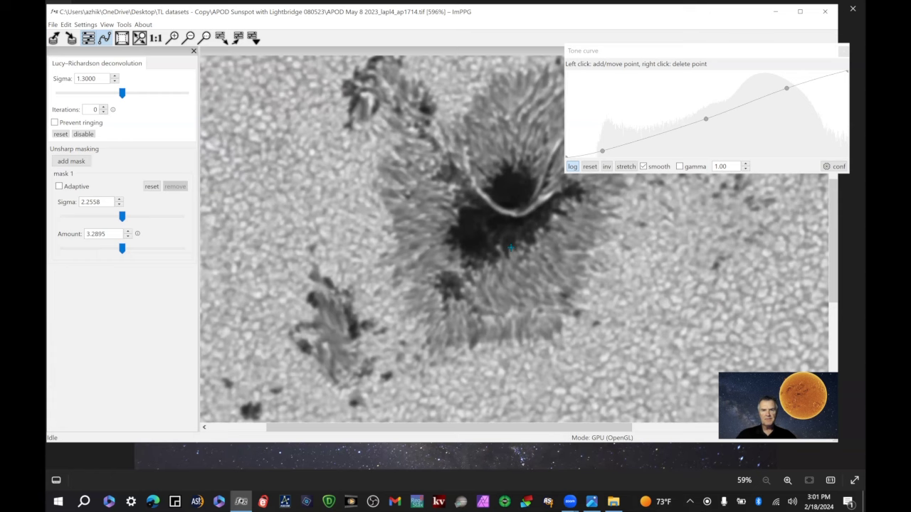
scroll(510, 248, "down", 3)
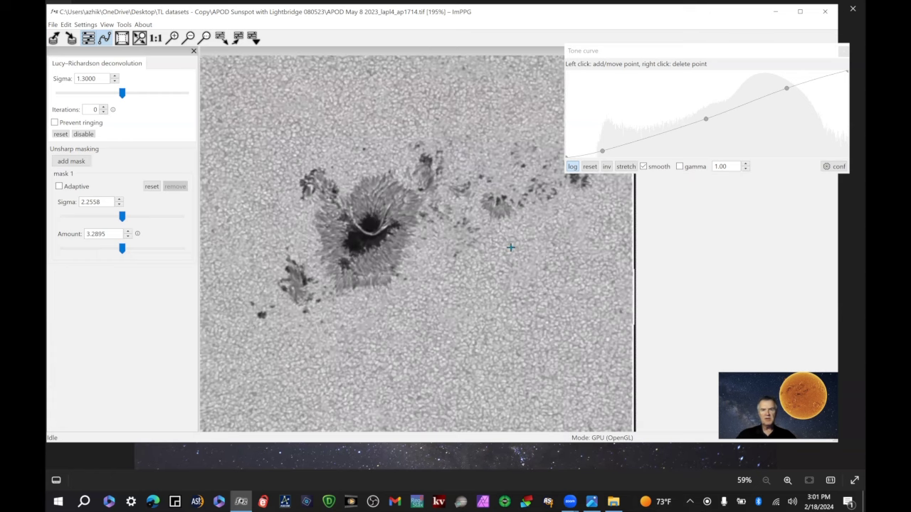
scroll(510, 247, "down", 1)
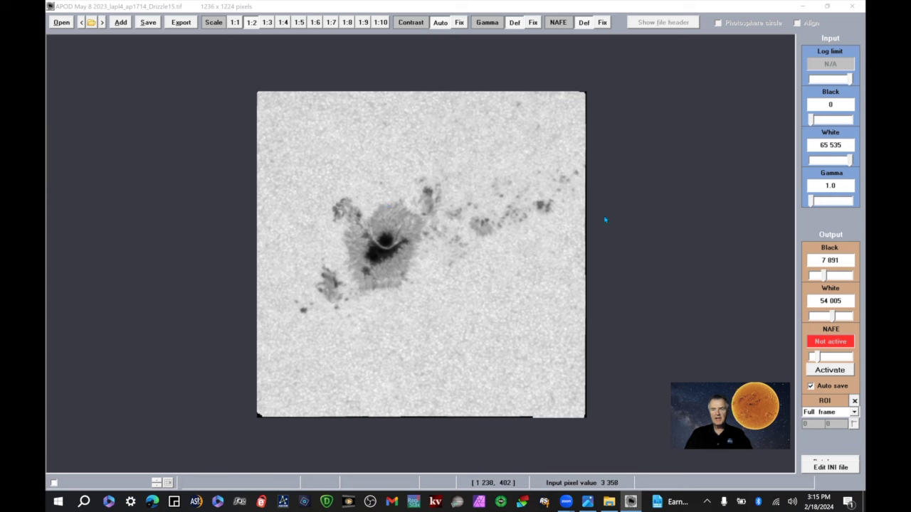
Step: In the NAFE program, activate NAFE on the Drizzle15 sunspot image at 0.05 and view it at 1:1 scale
left_click(834, 371)
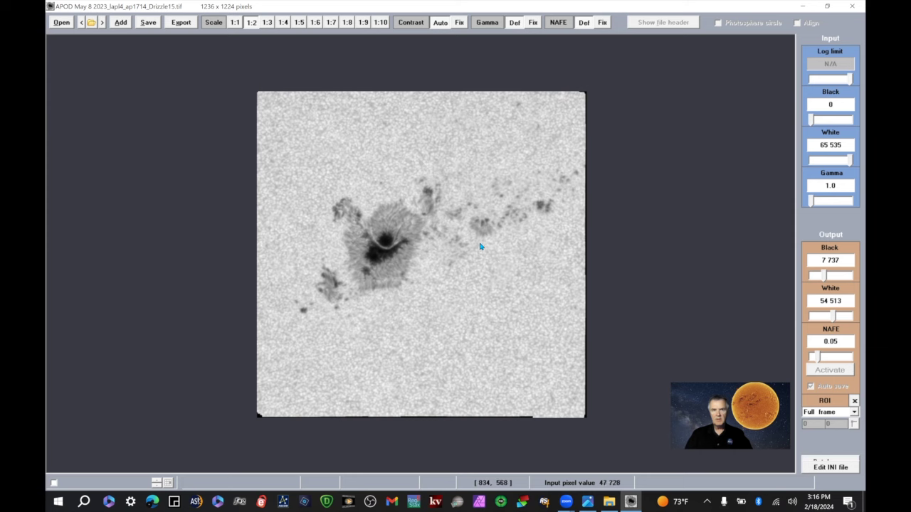
left_click(269, 23)
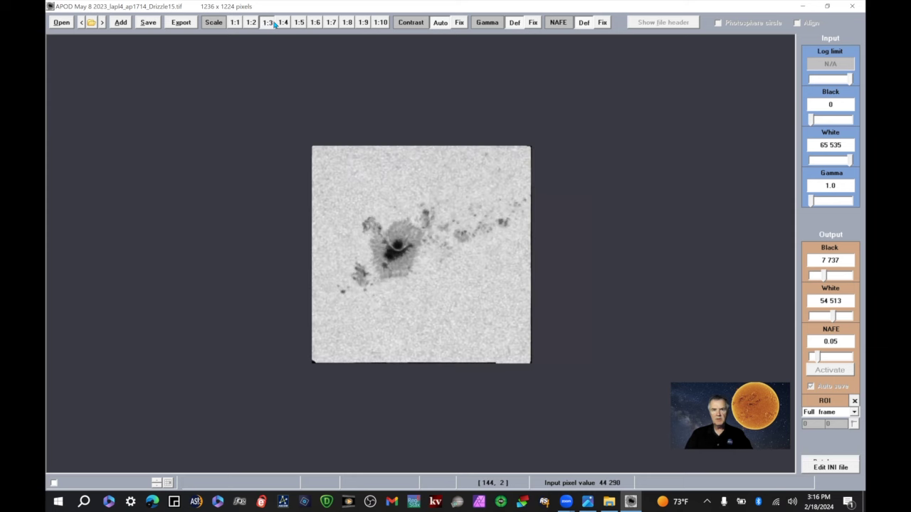
left_click(236, 23)
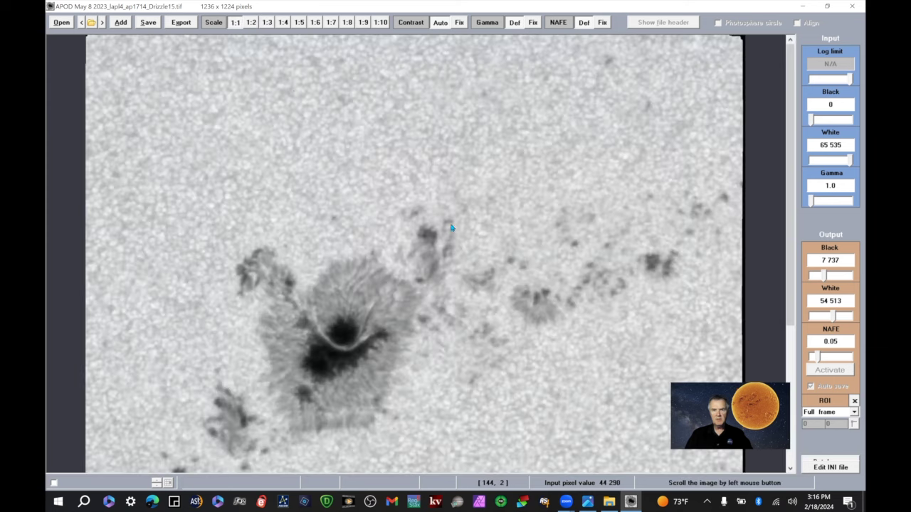
Step: Raise the NAFE weight to 0.26 and turn it back to Off to compare the enhanced and unenhanced sunspot
left_click_drag(819, 359, 846, 359)
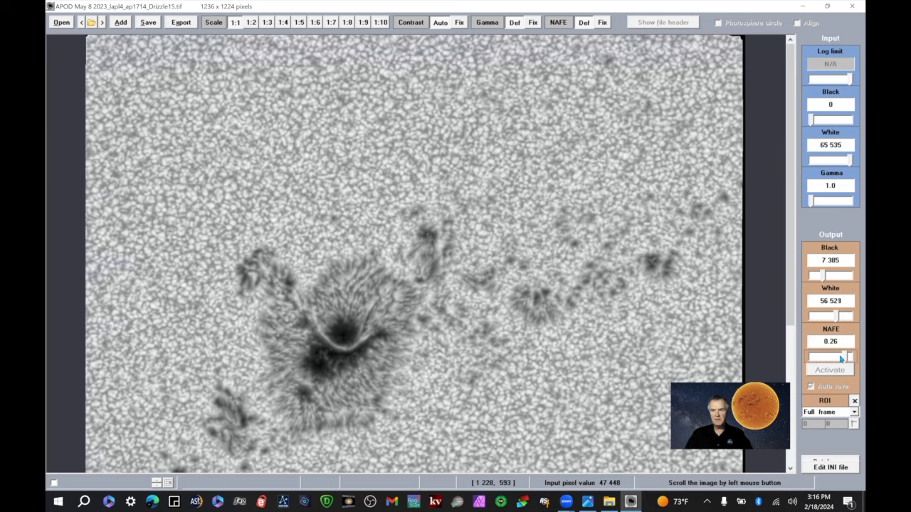
left_click(819, 359)
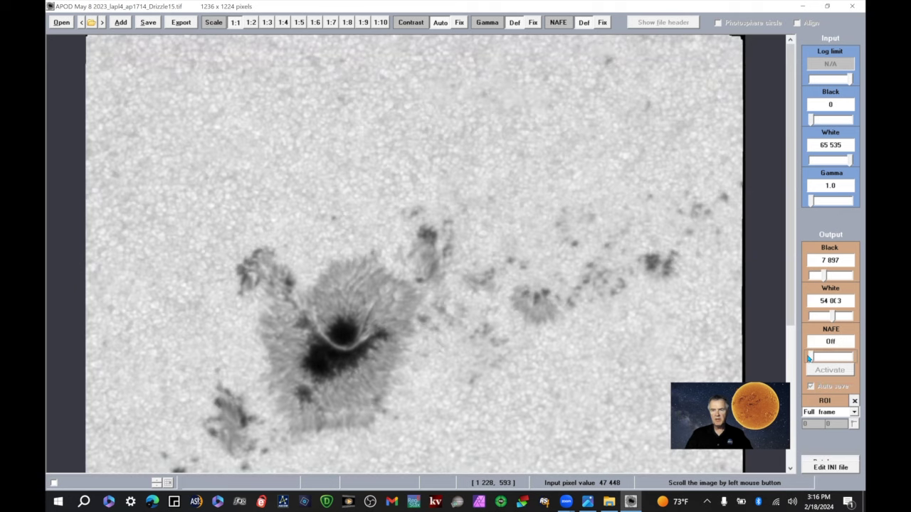
Step: Set the sunspot's NAFE weight to 0.05 and its input black level to 9 875, keeping the input white at 65 535
mouse_move(809, 360)
left_mouse_down()
mouse_move(840, 360)
mouse_move(818, 358)
left_mouse_up()
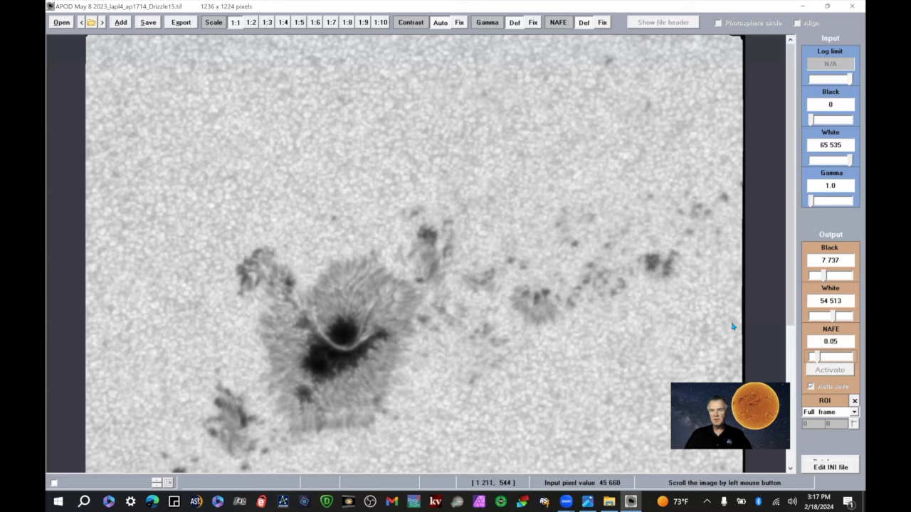
mouse_move(850, 163)
left_mouse_down()
mouse_move(834, 163)
mouse_move(853, 163)
left_mouse_up()
mouse_move(811, 120)
left_mouse_down()
mouse_move(824, 132)
mouse_move(818, 125)
left_mouse_up()
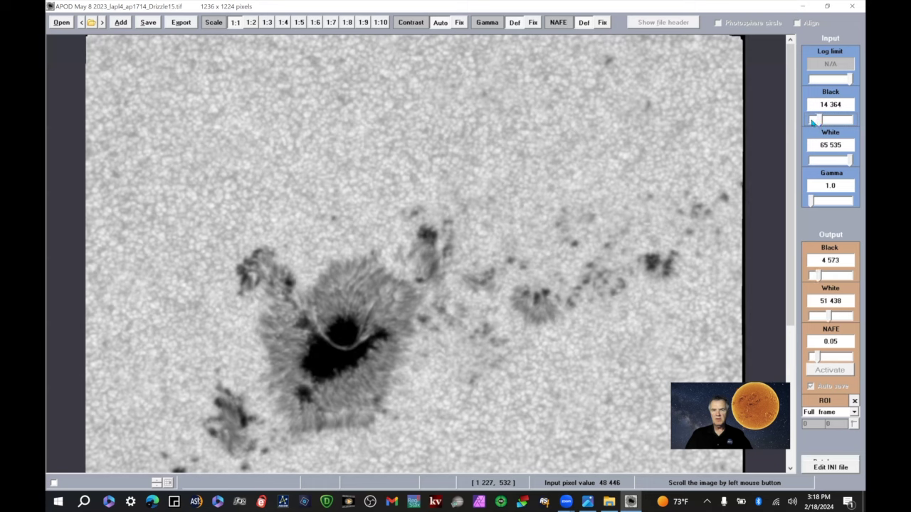
left_click_drag(813, 122, 812, 122)
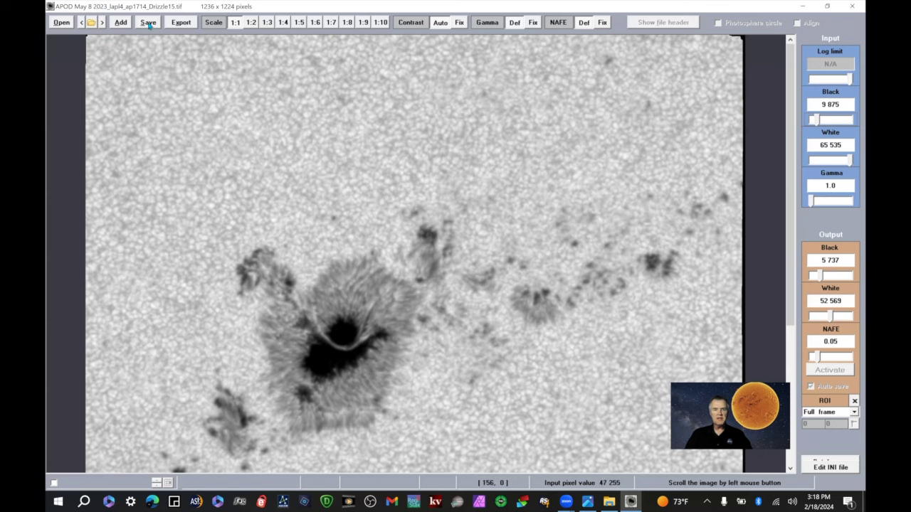
Step: Save the processed sunspot under its suggested file name as a full-frame, full-resolution 8-bit PNG
left_click(148, 23)
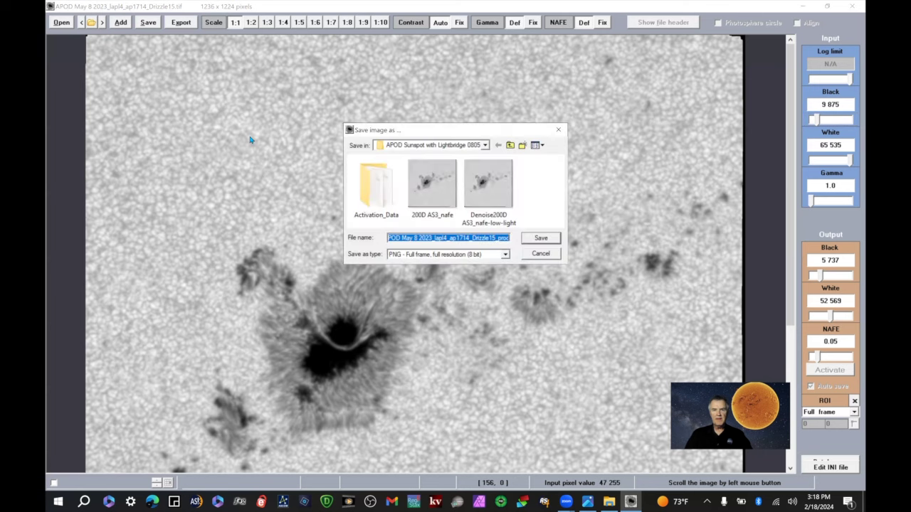
key("Return")
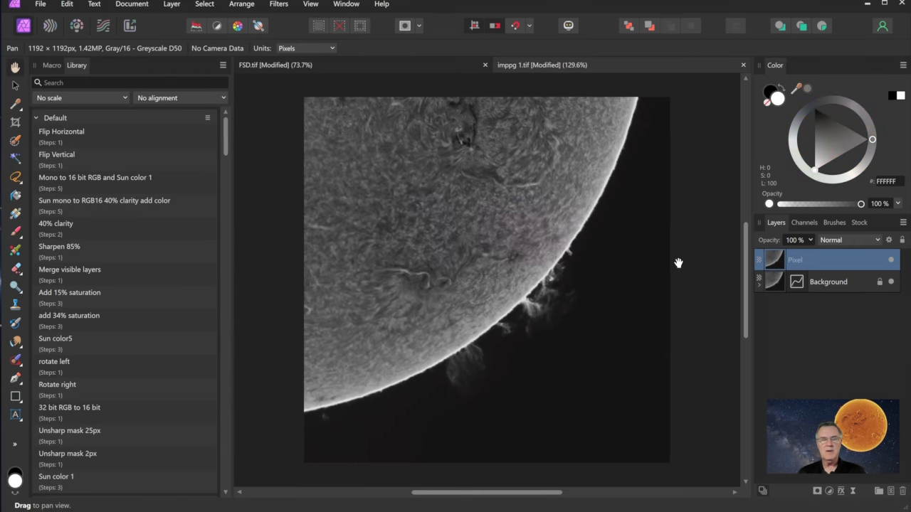
Step: In Affinity Photo, convert the imppg 1 solar image's colour format to RGB/16
left_click(131, 4)
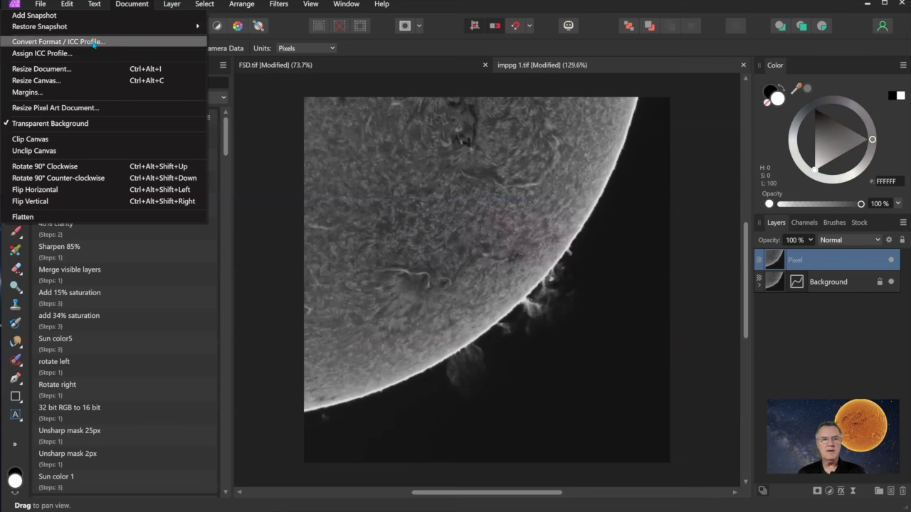
left_click(94, 44)
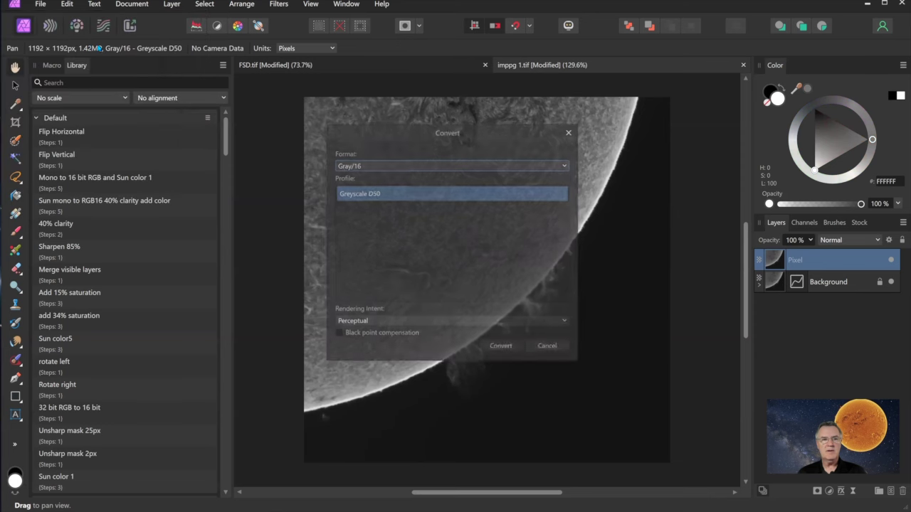
left_click(379, 167)
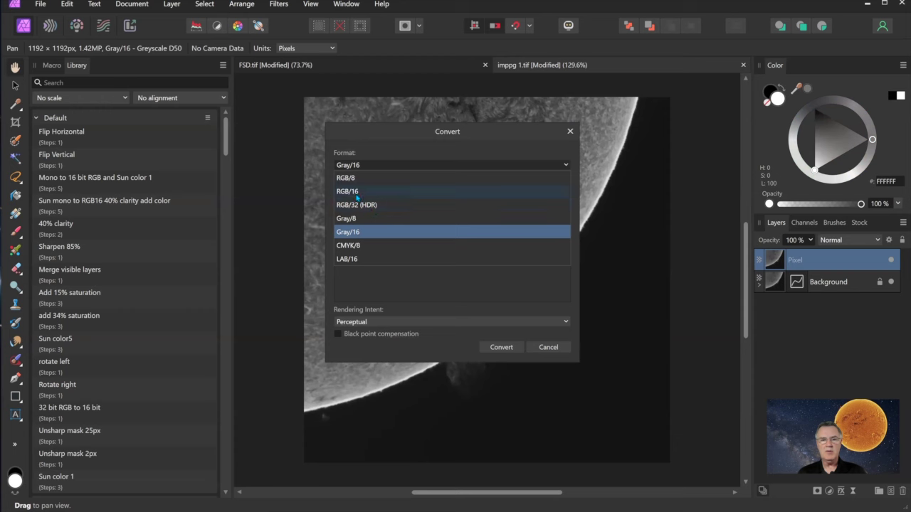
left_click(357, 192)
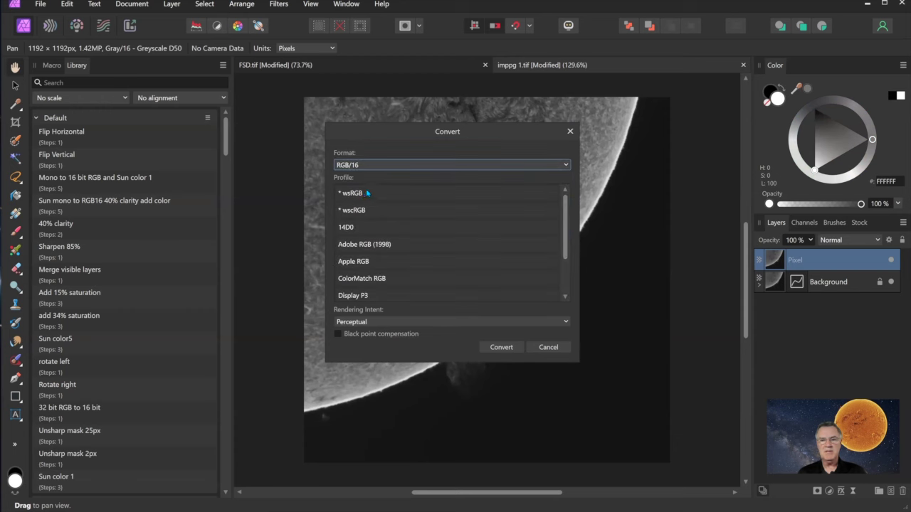
left_click(501, 347)
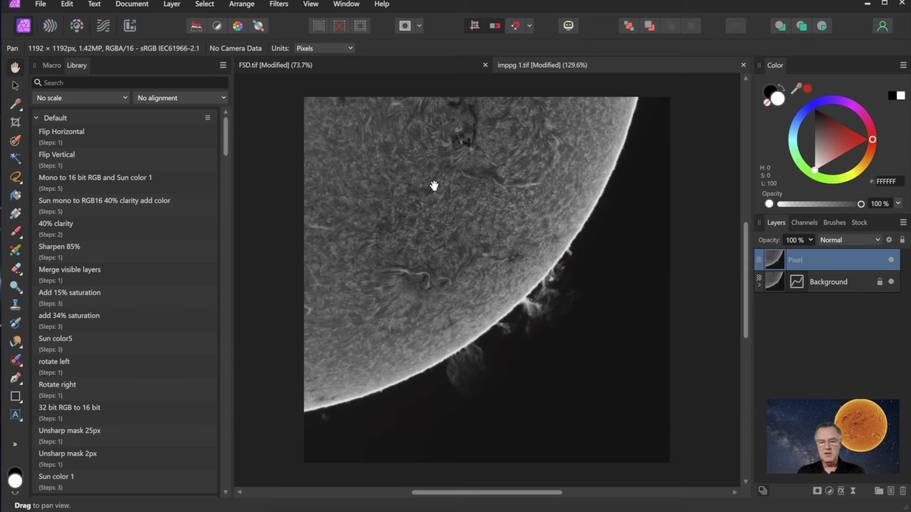
Step: Add a Curves adjustment and raise the red curve's shadow point at X 0.25 to Y 0.493
key("ctrl+m")
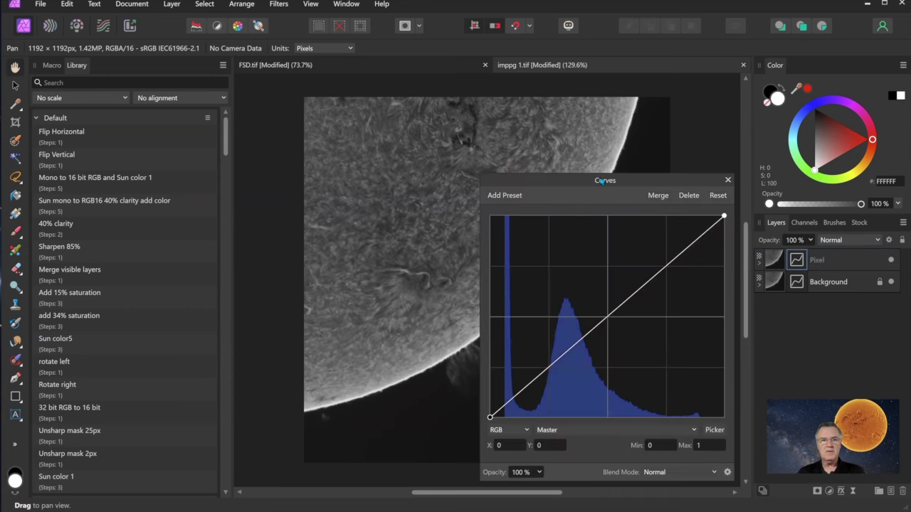
left_click_drag(601, 182, 161, 94)
left_click(134, 348)
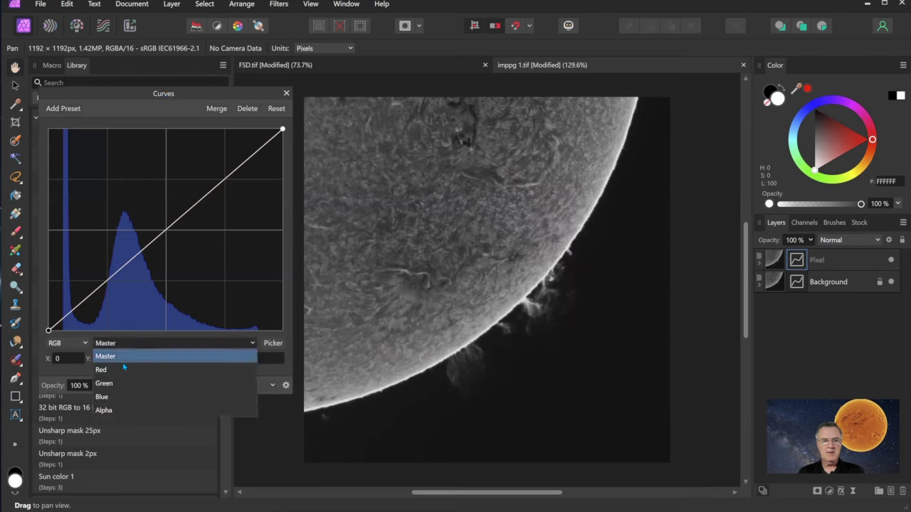
left_click(124, 368)
left_click_drag(108, 280, 107, 231)
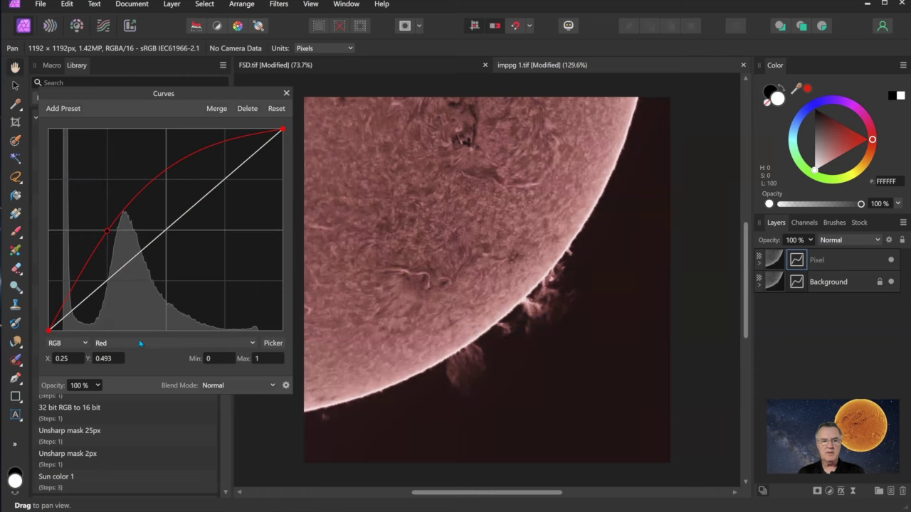
Step: Lower the blue curve's highlight point at X 0.756 to about mid-height to tint the sun orange
left_click(171, 342)
left_click(126, 397)
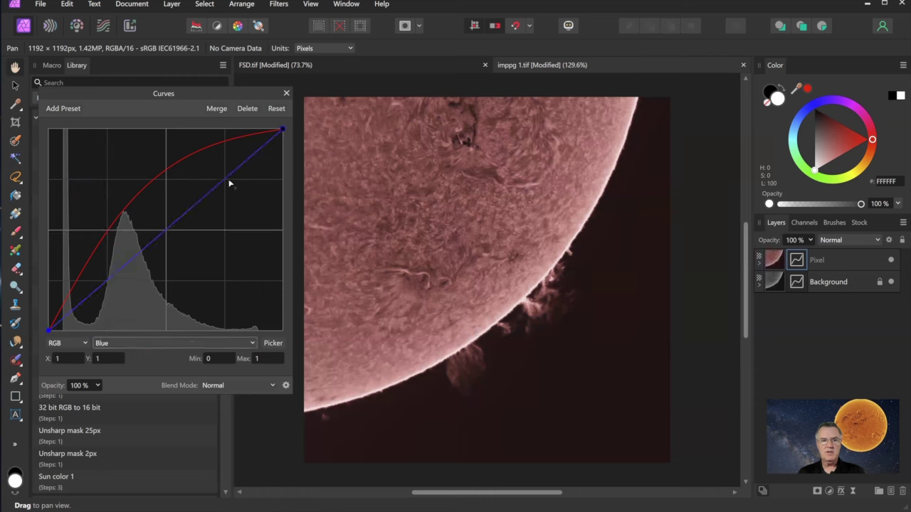
left_click_drag(225, 183, 225, 229)
Step: Shape the green curve into an S, with a highlight point at 0.756, 0.814 and a shadow point at 0.249, 0.149
left_click(164, 343)
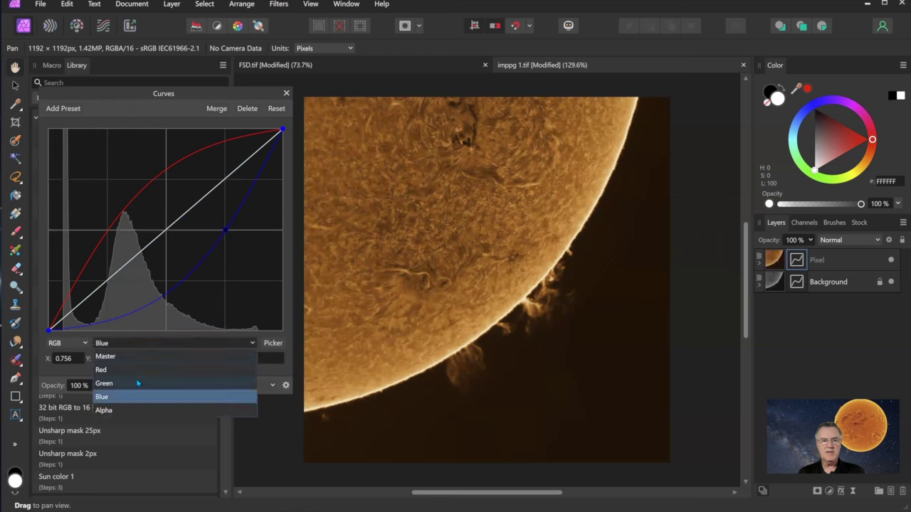
left_click(138, 384)
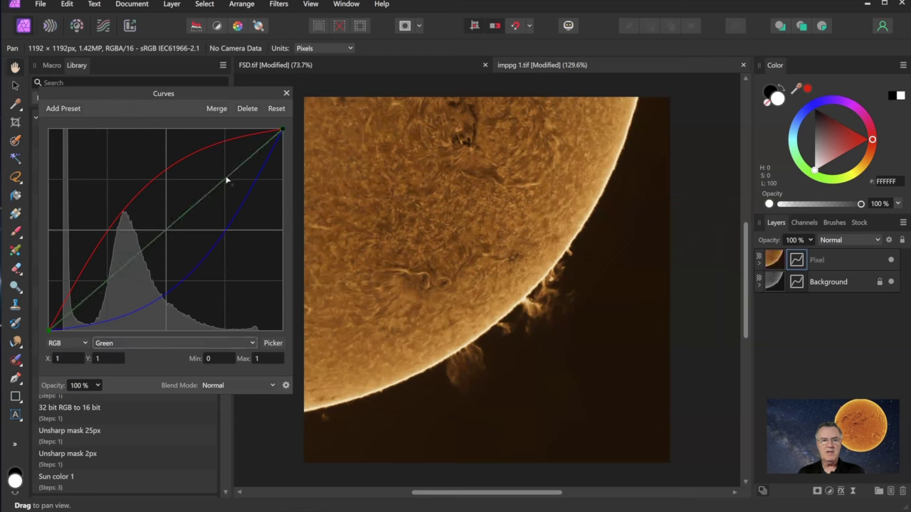
left_click_drag(225, 178, 225, 167)
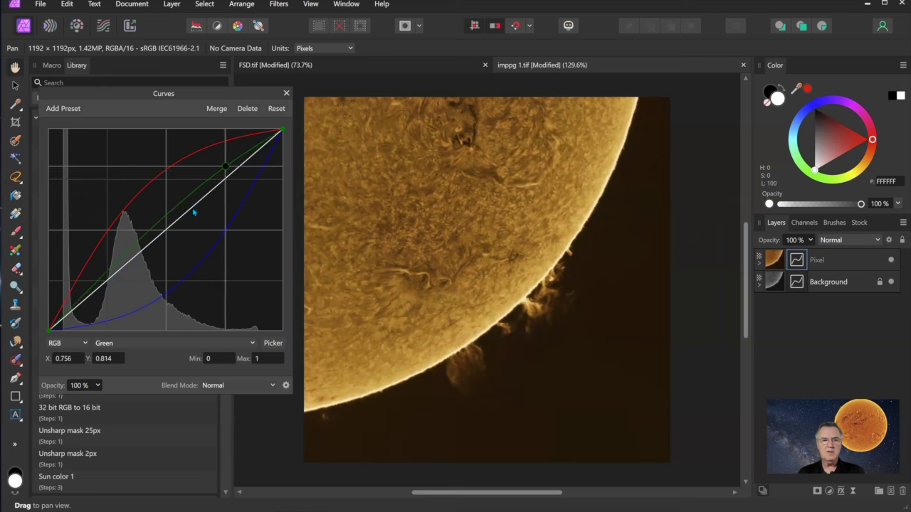
left_click_drag(106, 274, 108, 304)
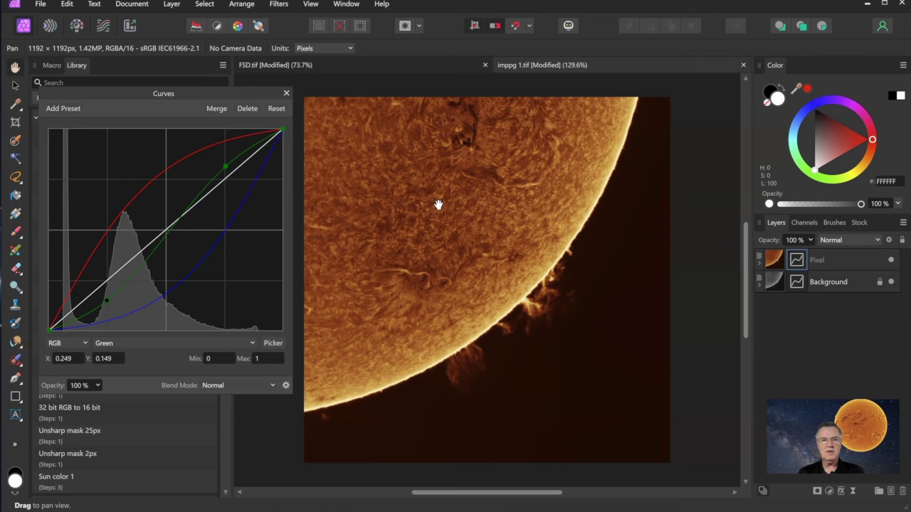
left_click(286, 94)
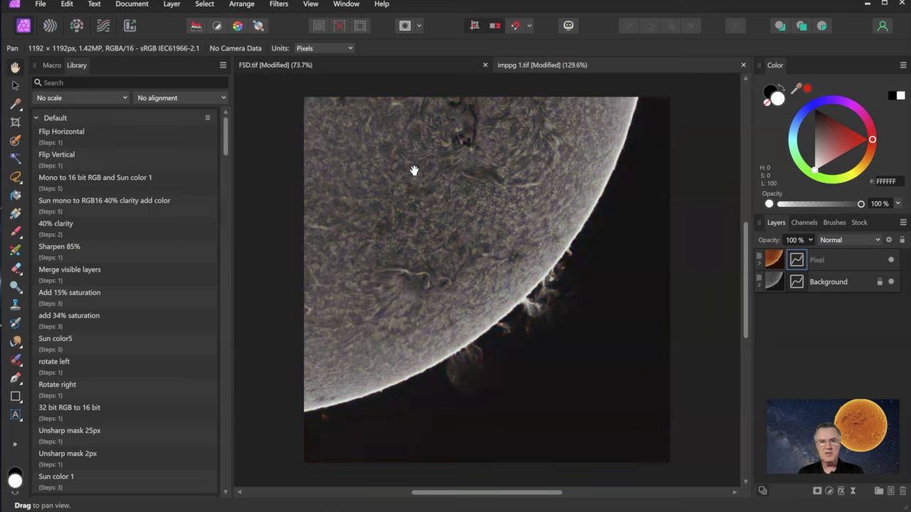
Step: Start recording a macro and, in a new Curves adjustment, raise the red curve's shadow point at X 0.25 to Y 0.489
left_click(52, 65)
left_click(37, 84)
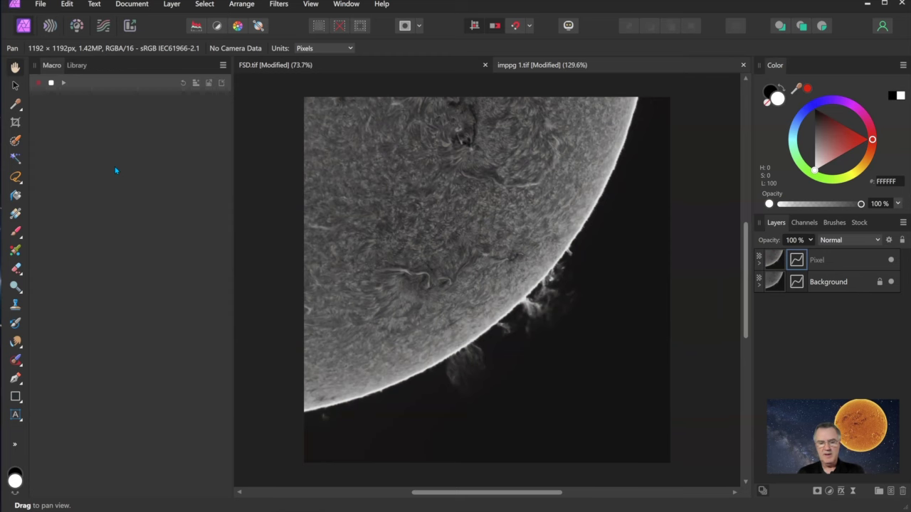
key("ctrl+m")
left_click(109, 346)
left_click(102, 370)
left_click_drag(106, 279, 106, 231)
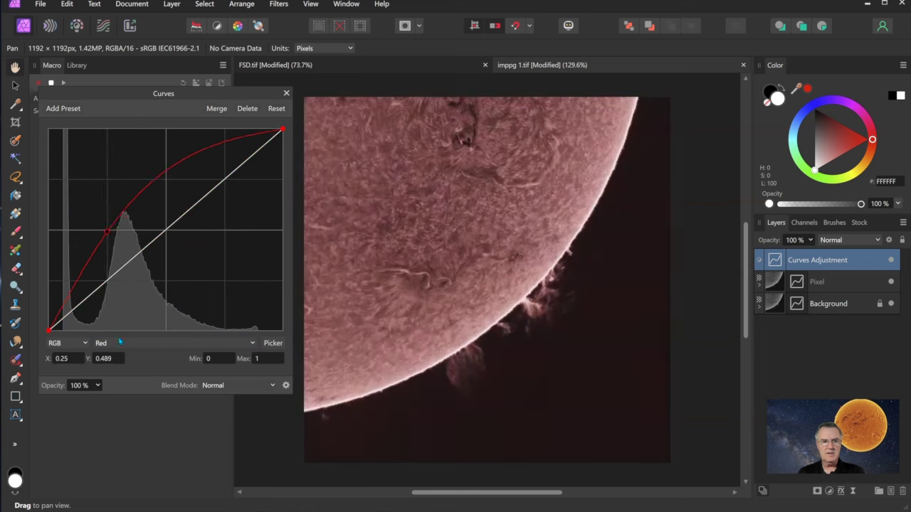
Step: Pull the blue curve's point at about X 0.75 down to about mid-height
left_click(121, 343)
left_click(118, 398)
left_click_drag(227, 181, 224, 240)
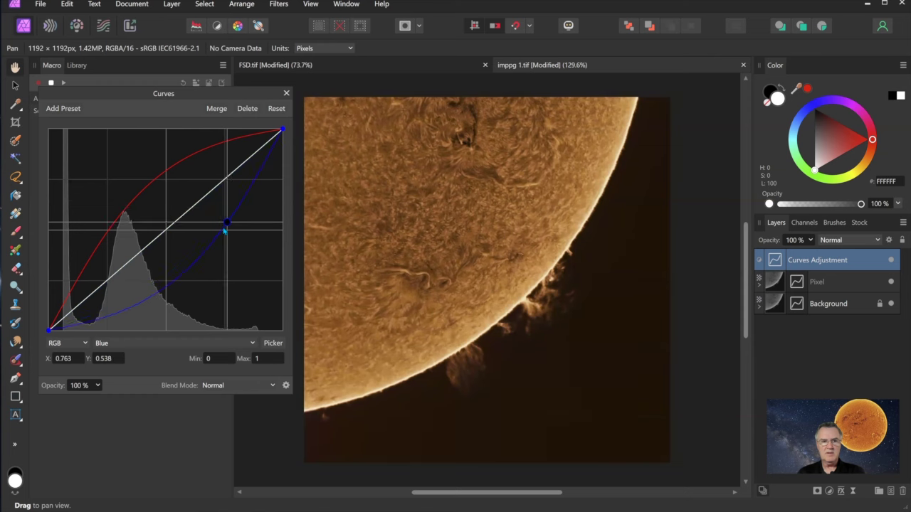
Step: Give the green curve an S shape with points at 0.757, 0.826 and 0.245, 0.15, and close the curves adjustment
left_click(132, 345)
left_click(117, 384)
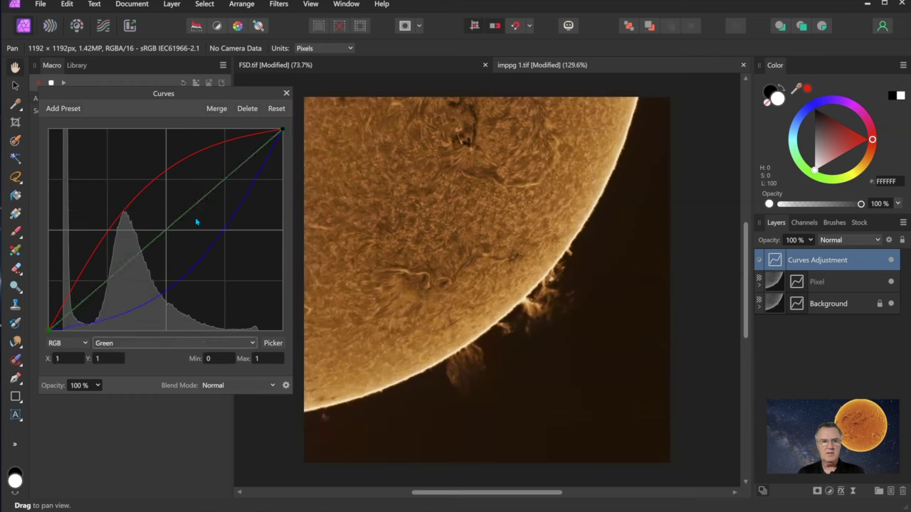
left_click(227, 178)
left_click_drag(227, 178, 224, 166)
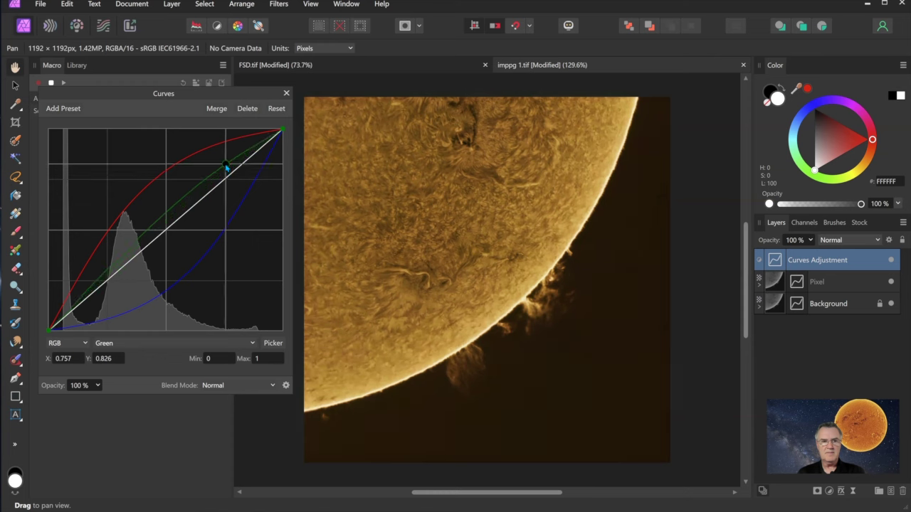
left_click(107, 273)
left_click_drag(107, 294, 107, 304)
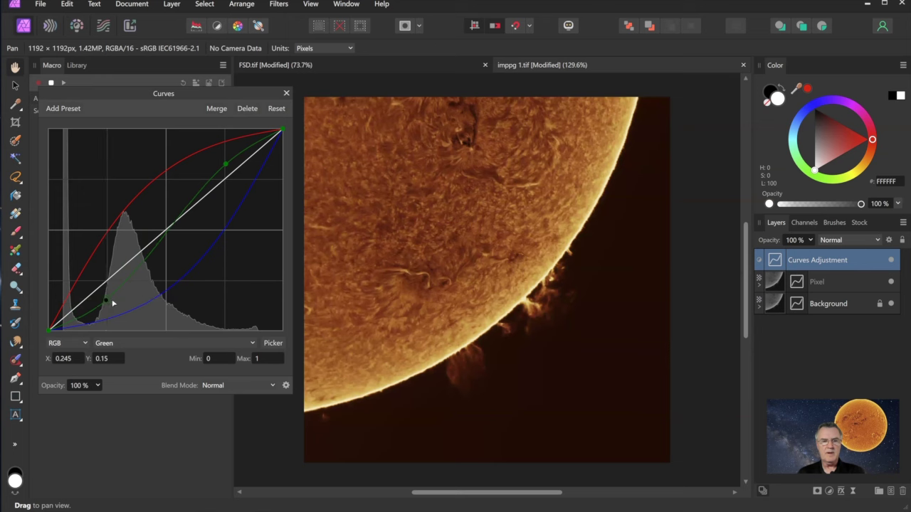
left_click(287, 94)
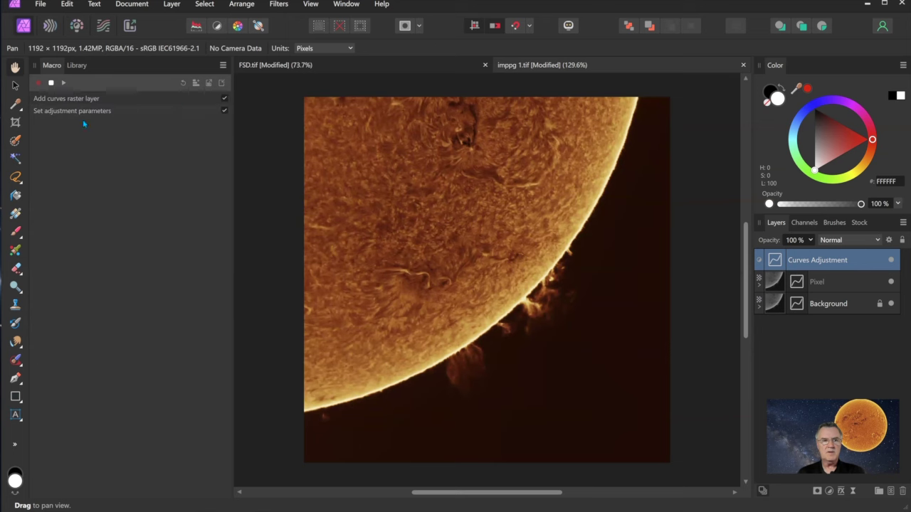
Step: Stop recording and add the macro to the Default category under the name Sun color 3
left_click(51, 83)
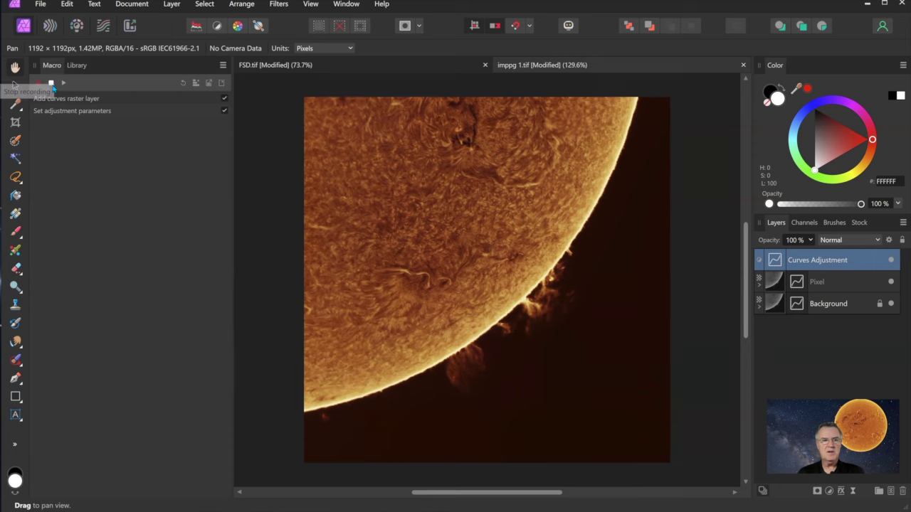
left_click(196, 83)
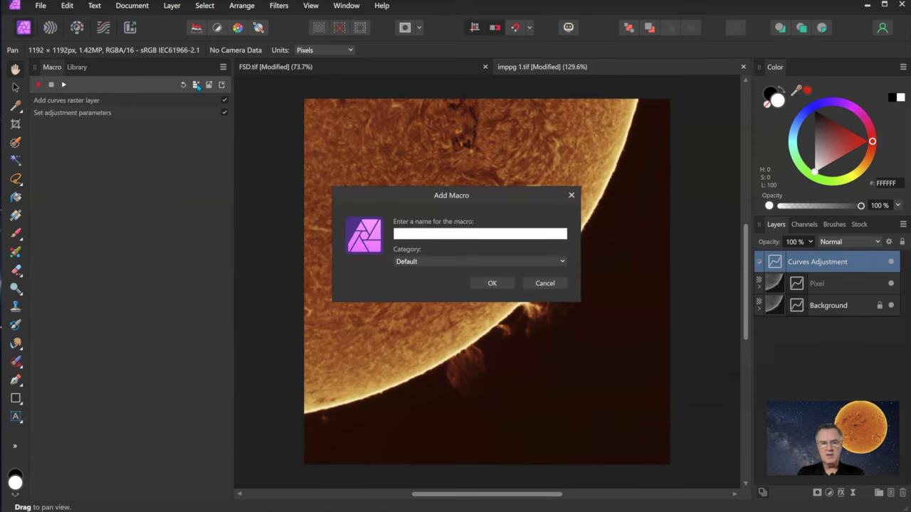
type("Sun color 3")
left_click(502, 284)
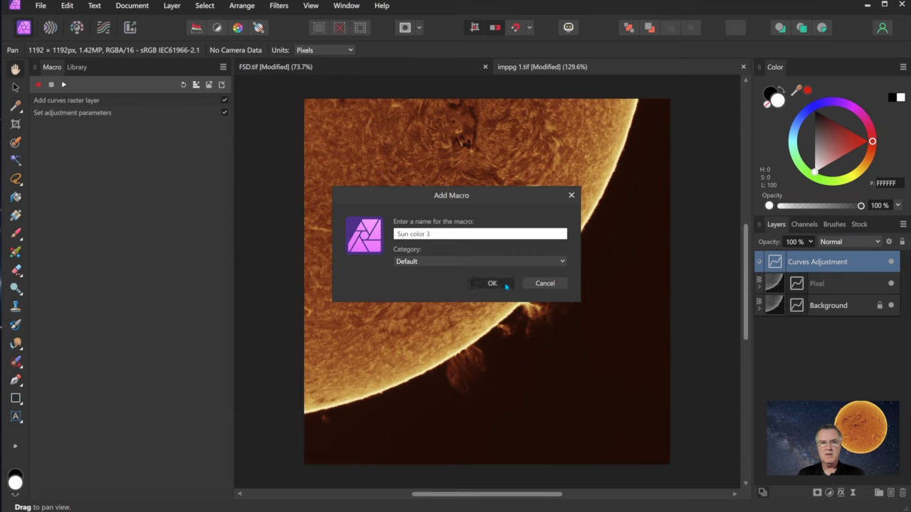
Step: Undo the last curves colouring and apply the Sun color 3 macro from the library to the solar image
left_click(77, 67)
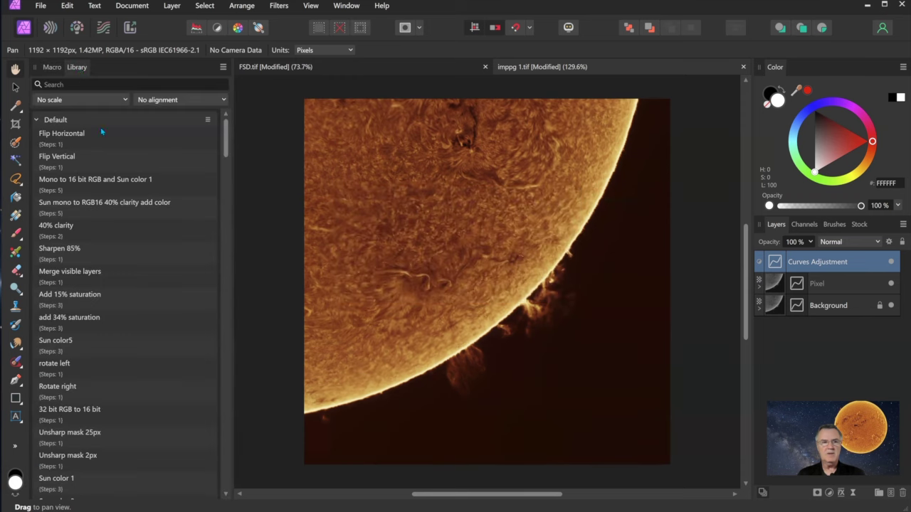
scroll(114, 239, "down", 5)
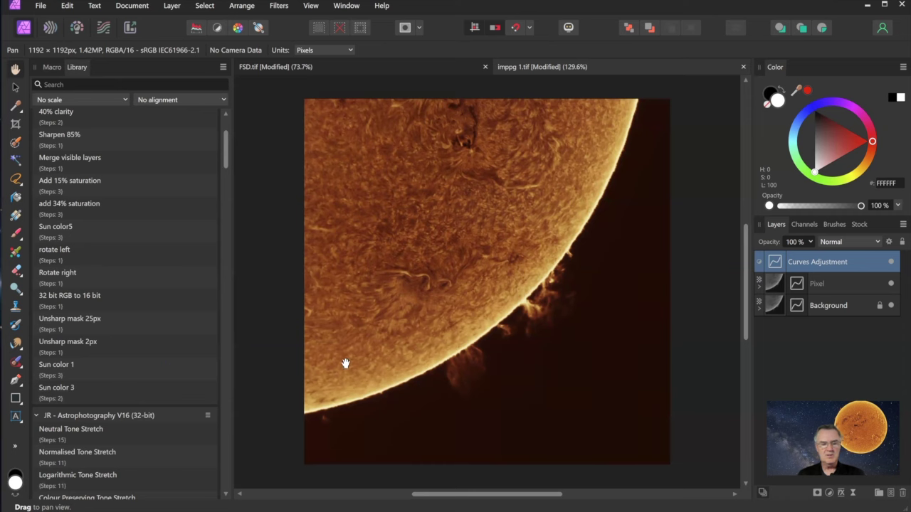
key("ctrl+z")
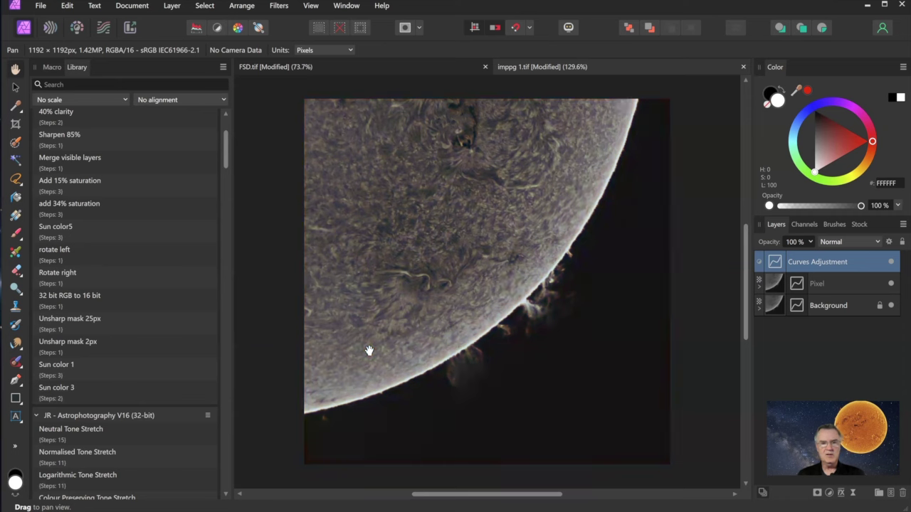
left_click(96, 392)
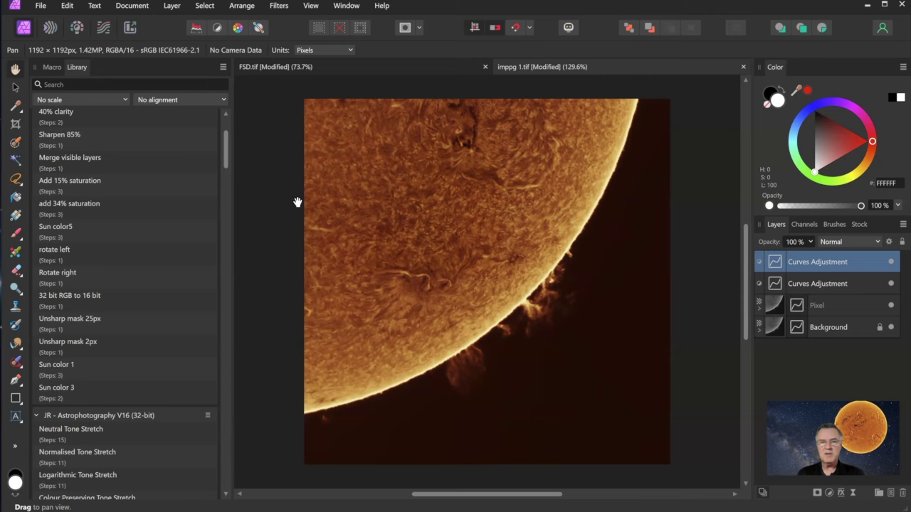
Step: Return to the start of the macro library and view the colourised solar limb at 200% zoom
left_click_drag(227, 150, 219, 115)
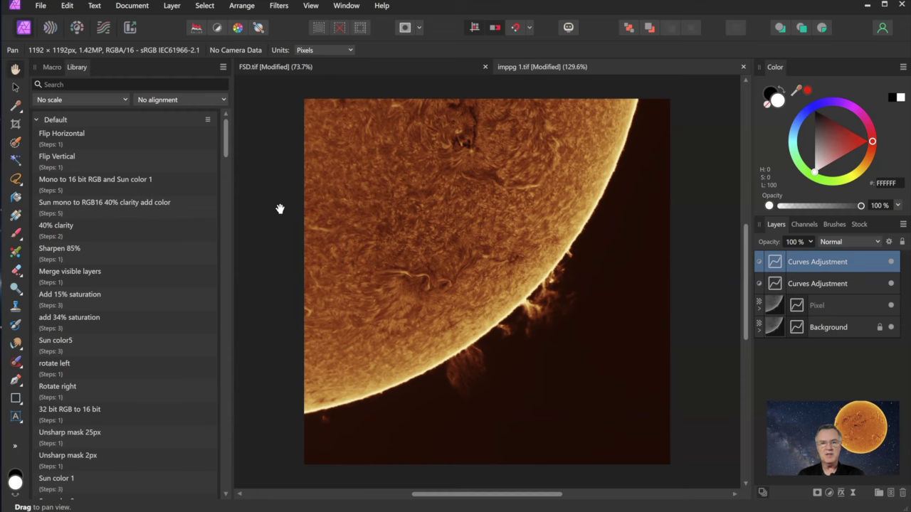
key("ctrl+2")
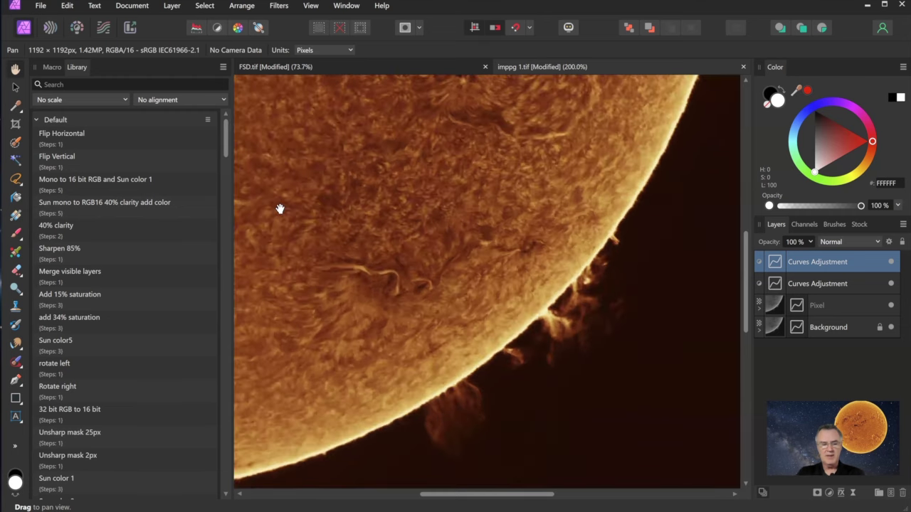
Step: Add a live Clarity filter layer above the curves adjustments with a strength of 40%
key("ctrl+plus")
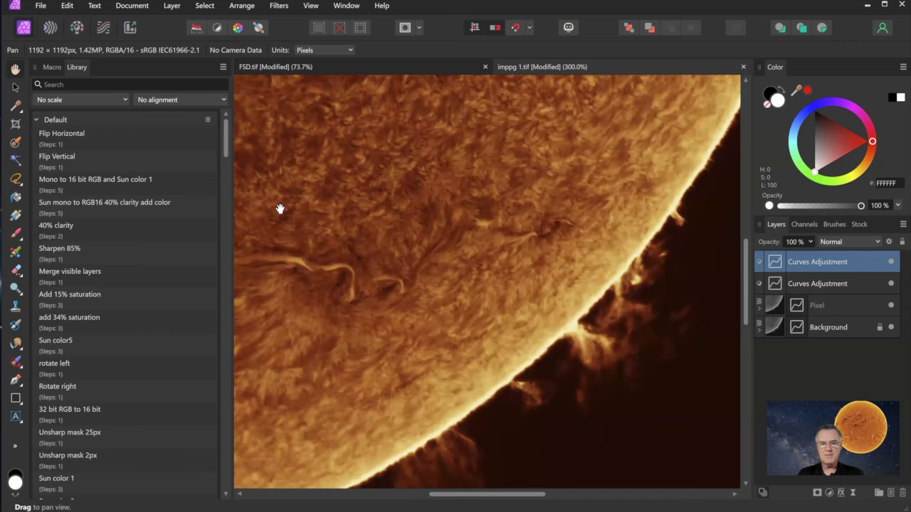
left_click_drag(396, 350, 407, 306)
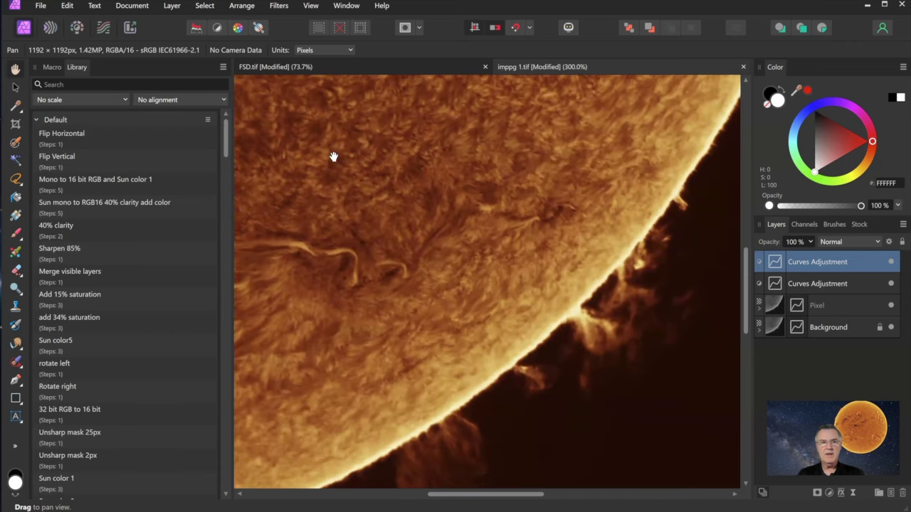
left_click(173, 6)
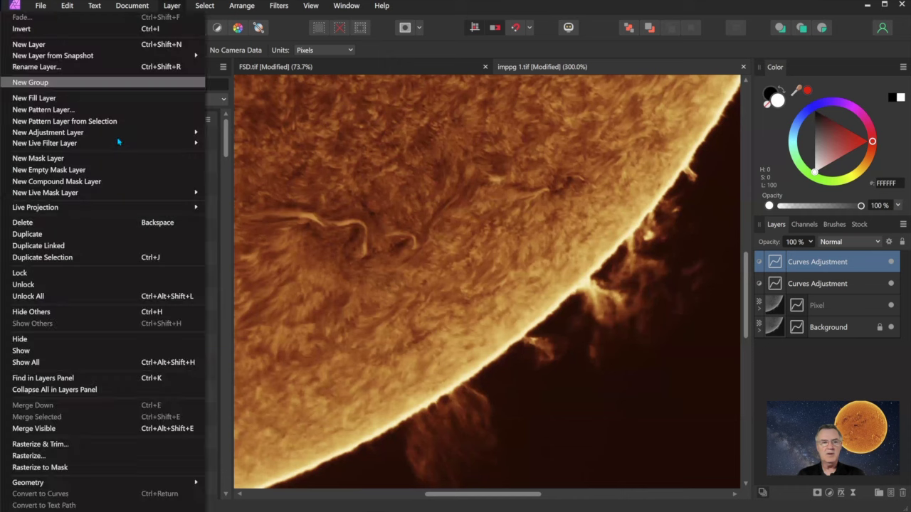
mouse_move(118, 143)
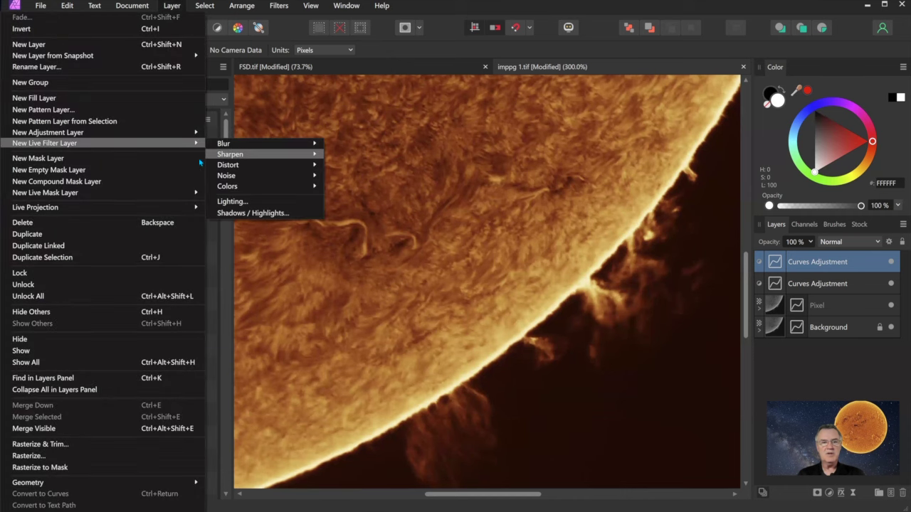
mouse_move(230, 153)
left_click(160, 156)
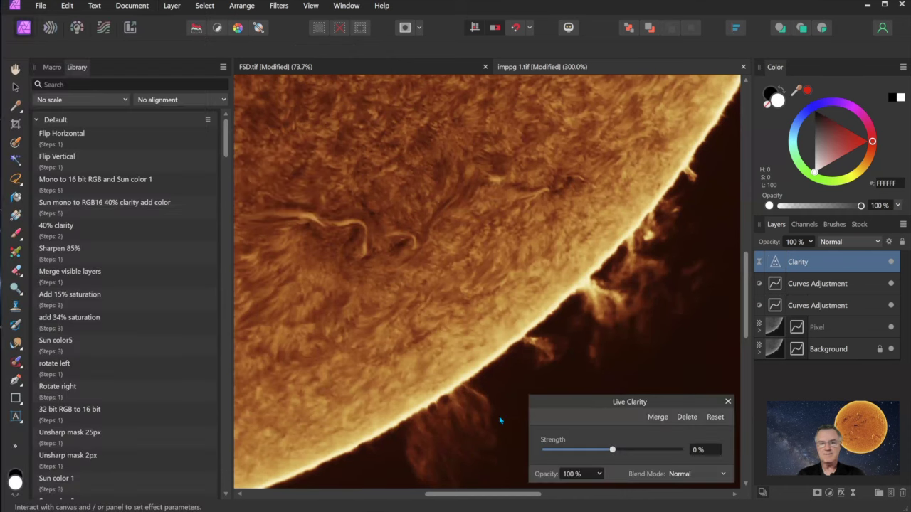
left_click_drag(613, 450, 639, 450)
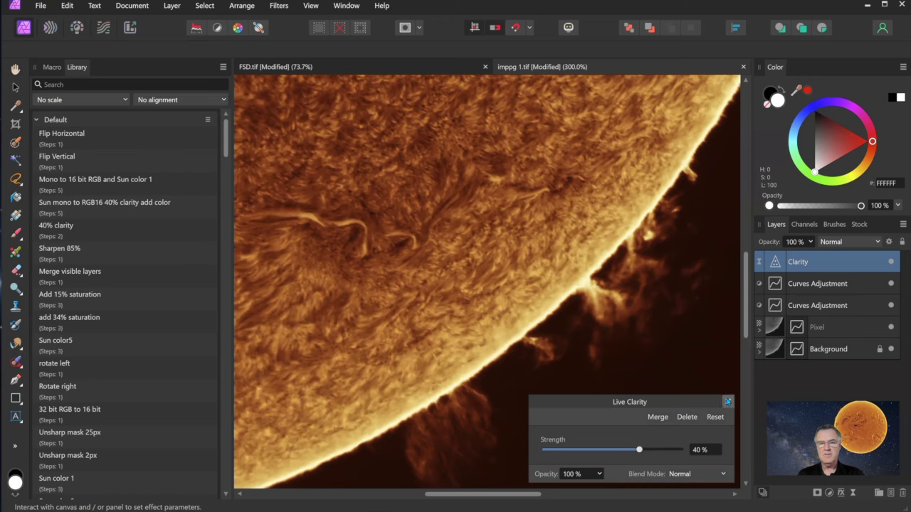
left_click(727, 401)
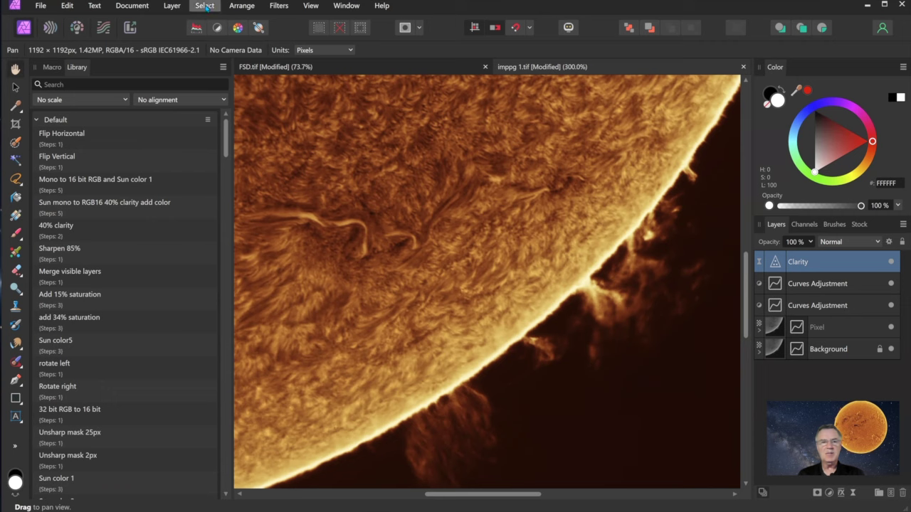
Step: Add a live Unsharp Mask filter layer above the Clarity layer with a radius of 2 px
left_click(172, 6)
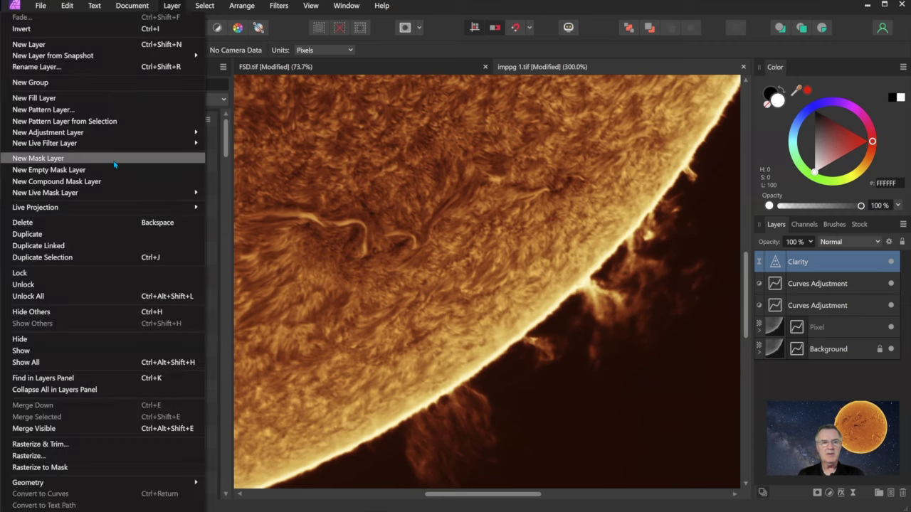
mouse_move(116, 188)
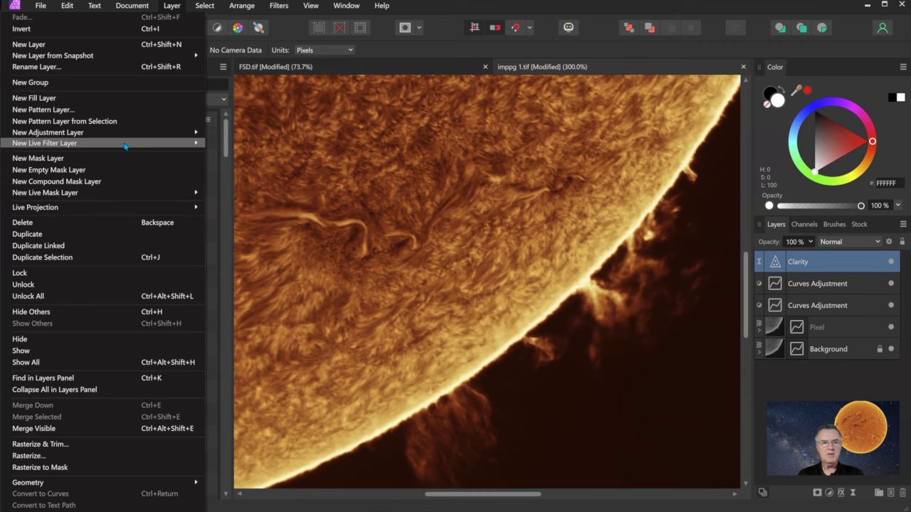
mouse_move(126, 144)
mouse_move(245, 157)
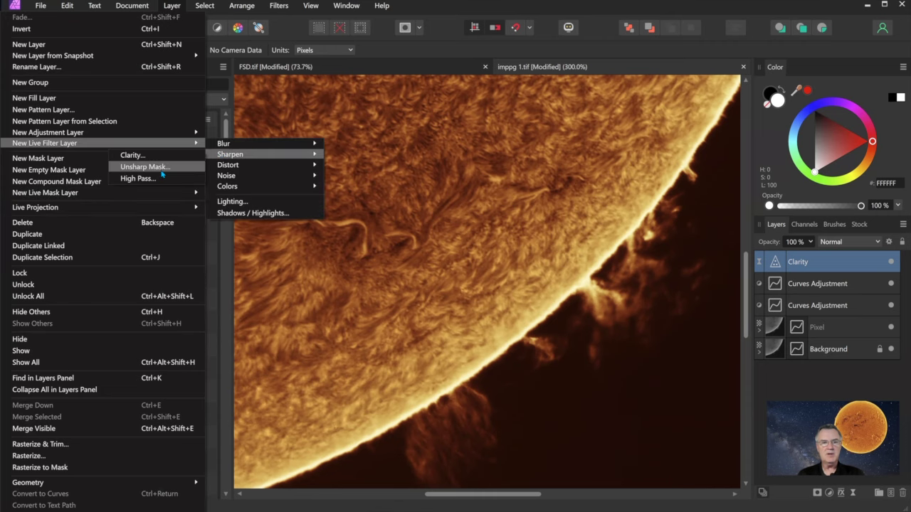
left_click(165, 168)
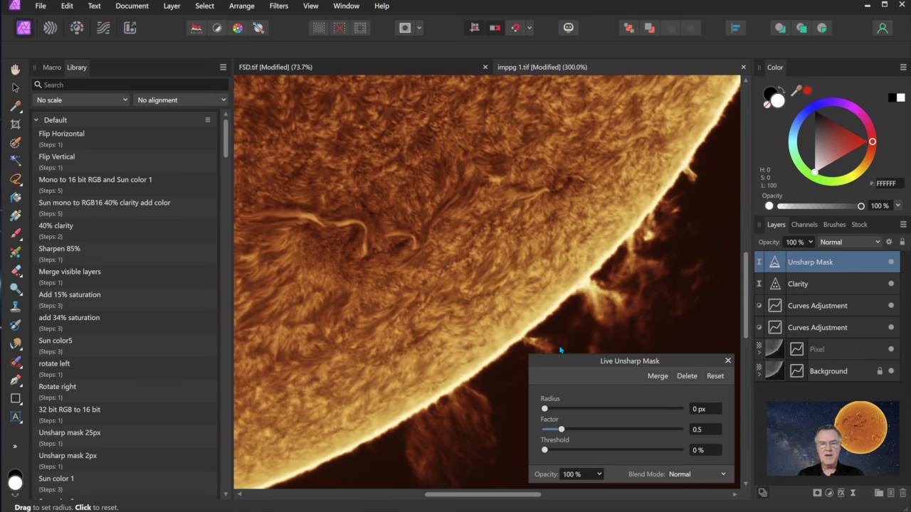
left_click_drag(618, 381, 168, 285)
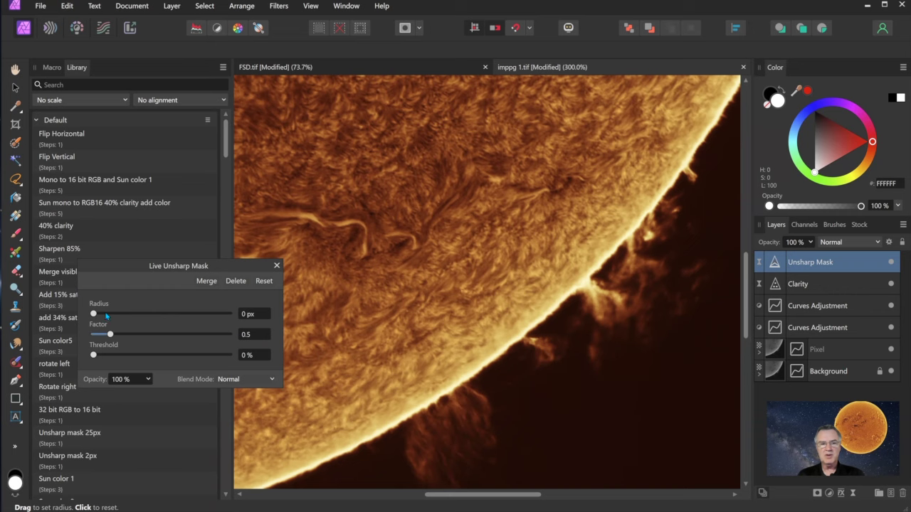
left_click(245, 316)
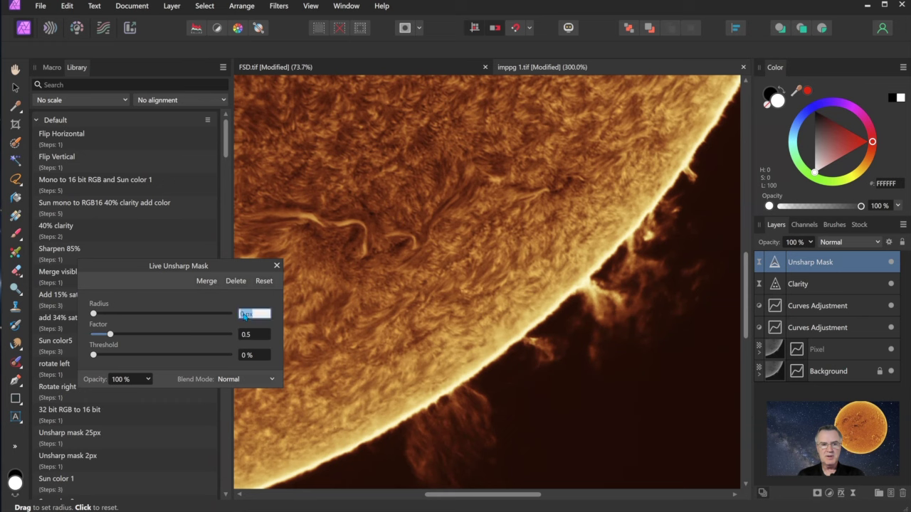
type("2")
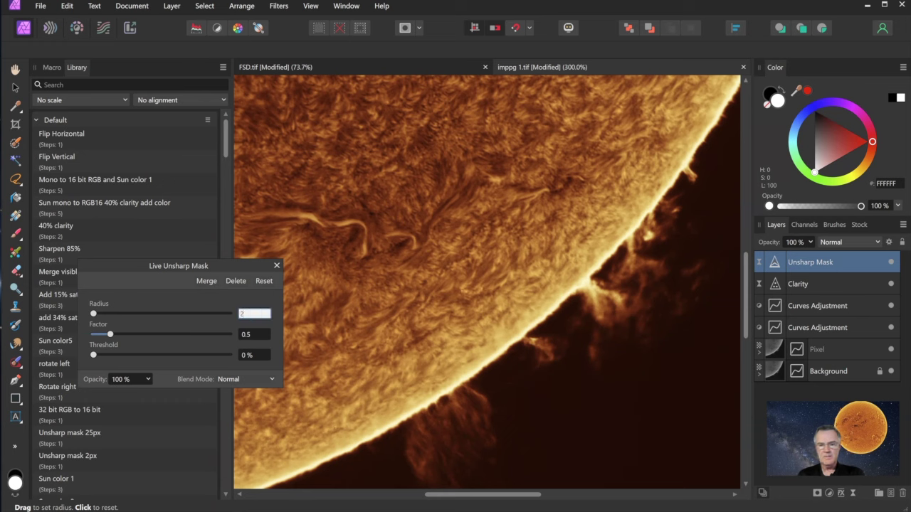
key("Return")
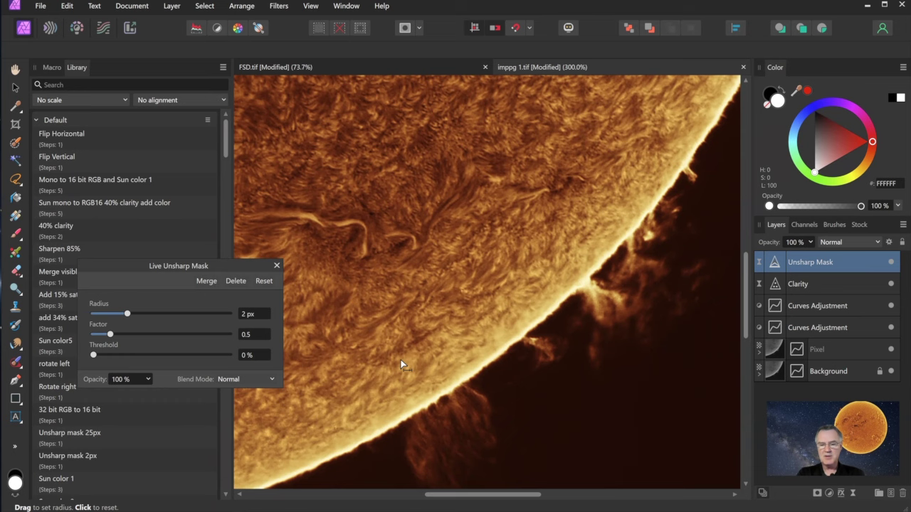
Step: Compare the limb prominence with the Unsharp Mask layer off and on, inspect the bright filaments, and close the filter settings
scroll(400, 364, "up", 2)
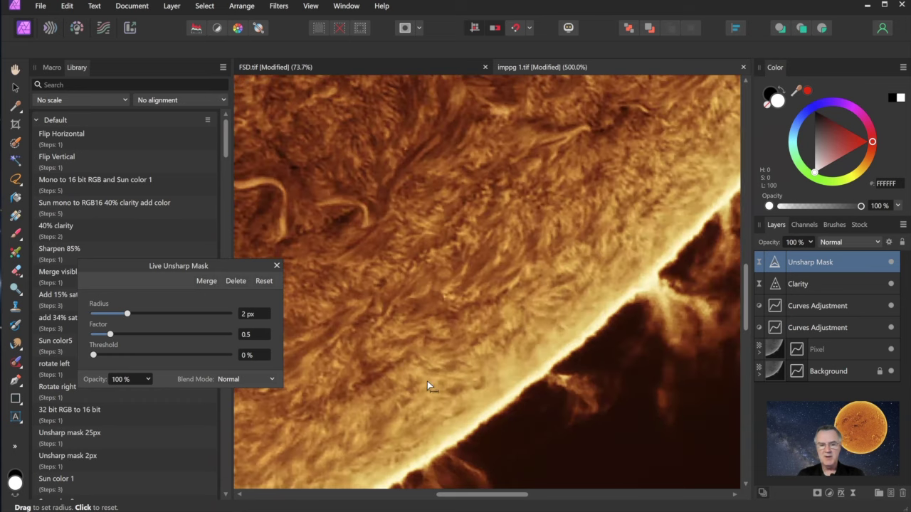
left_click_drag(449, 295, 471, 121)
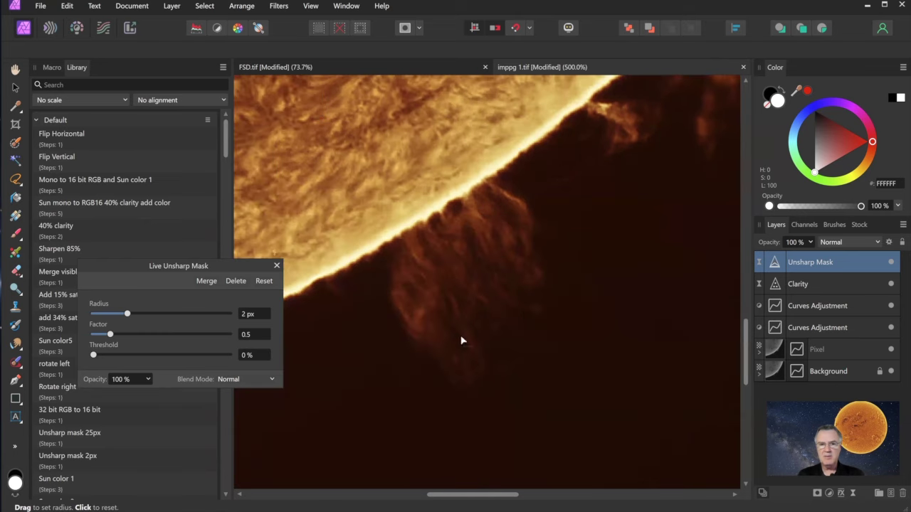
left_click(891, 262)
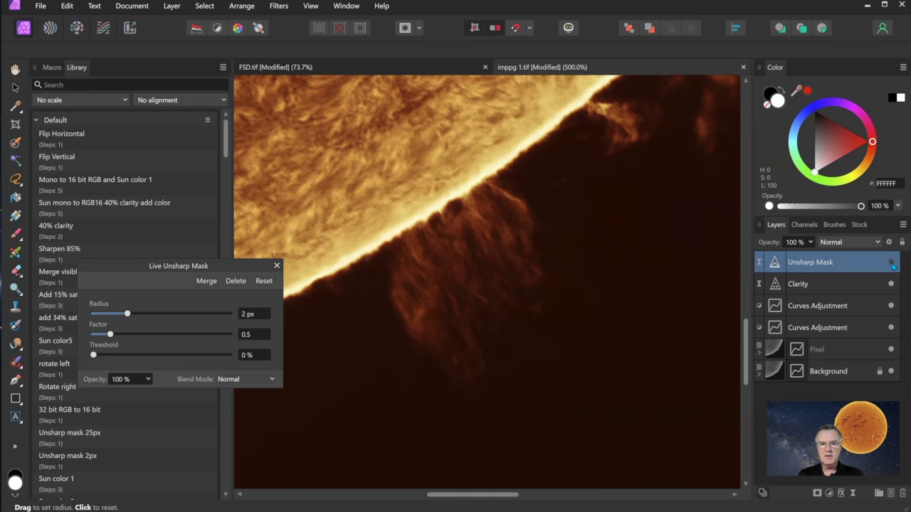
left_click(893, 264)
left_click_drag(427, 179, 619, 451)
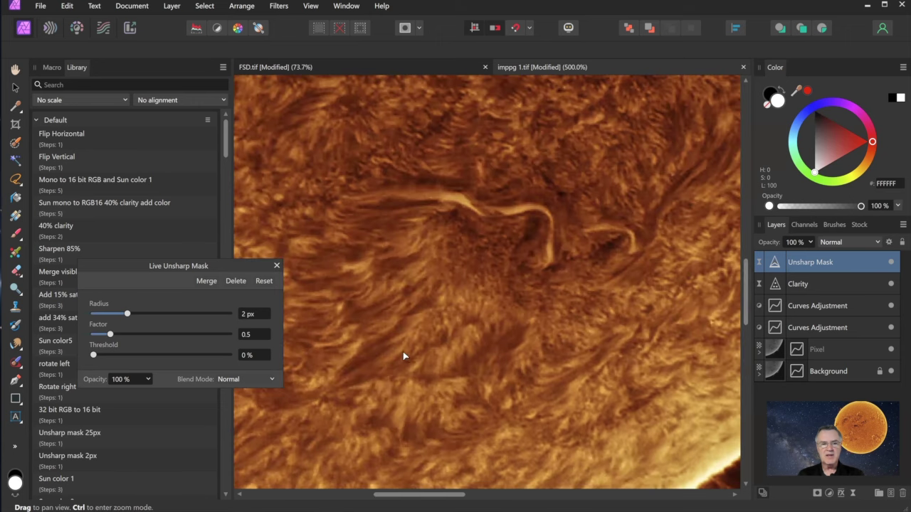
left_click_drag(402, 355, 348, 377)
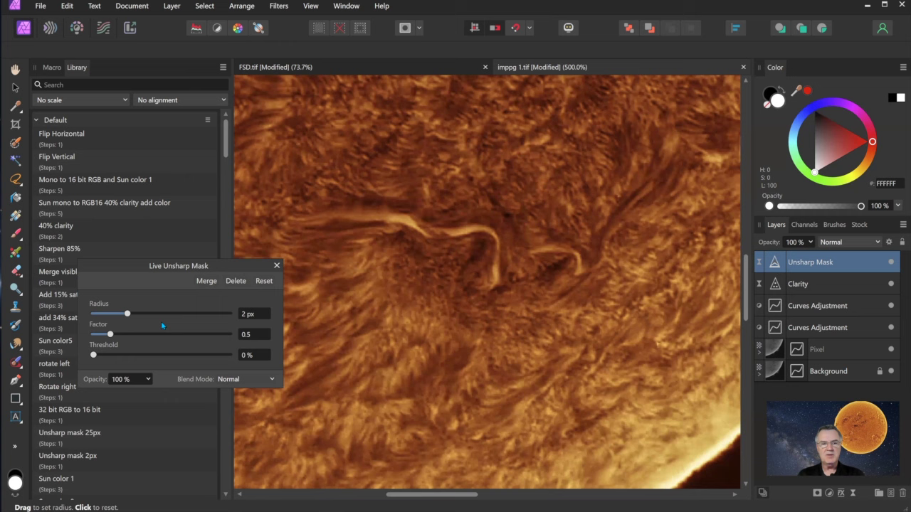
left_click(277, 265)
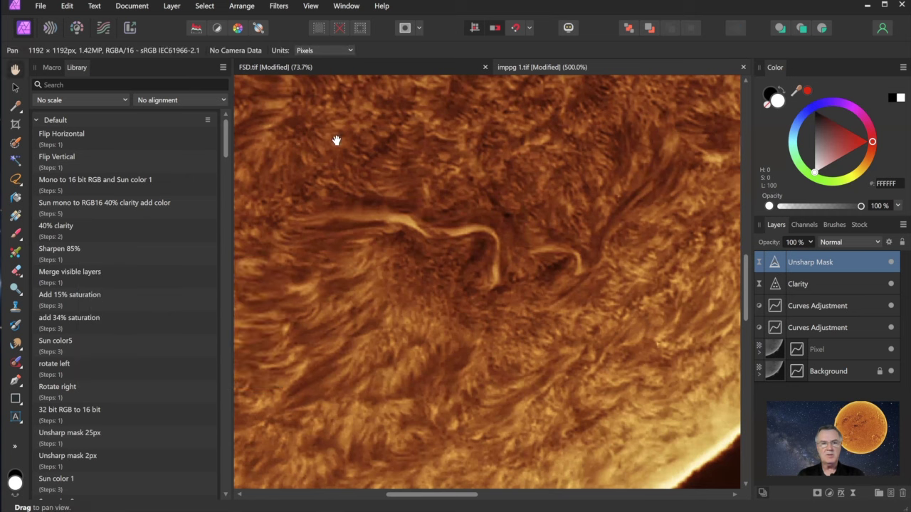
Step: Try a second live Unsharp Mask layer with a factor of 1.014 and a radius of 25 px
left_click(171, 5)
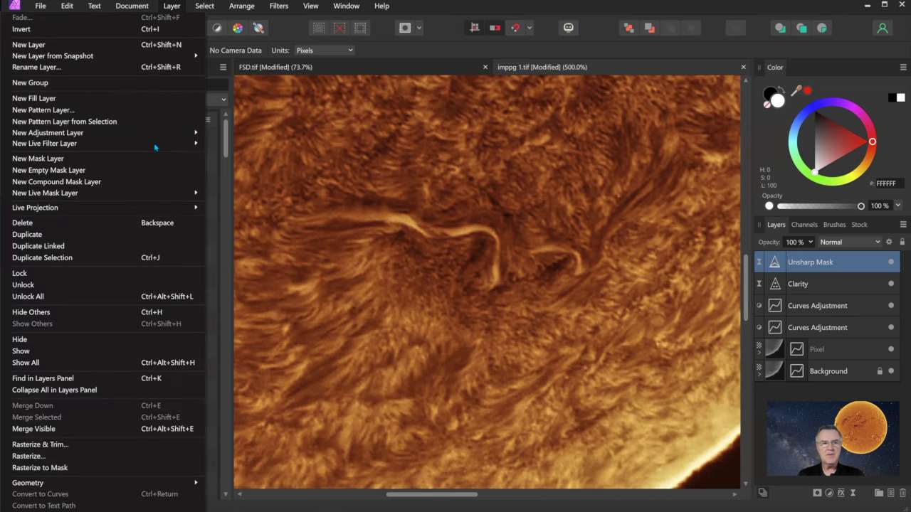
mouse_move(154, 143)
mouse_move(223, 155)
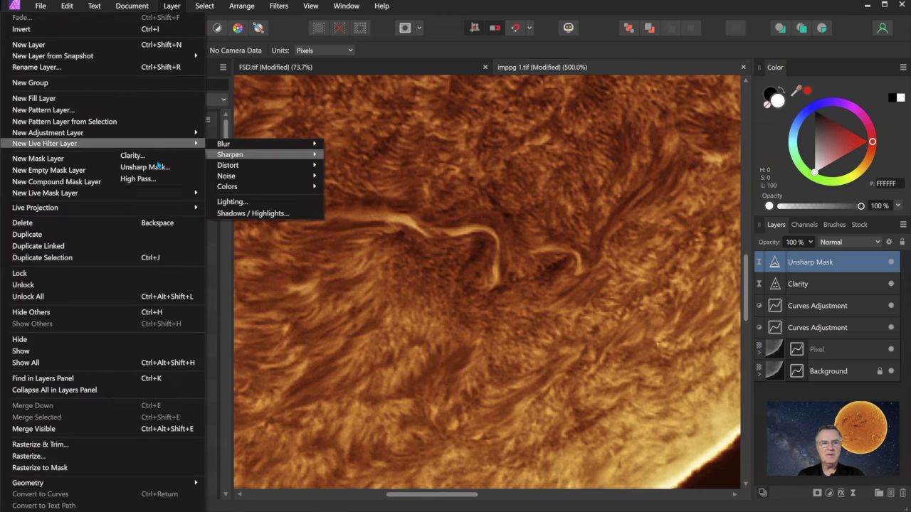
left_click(157, 168)
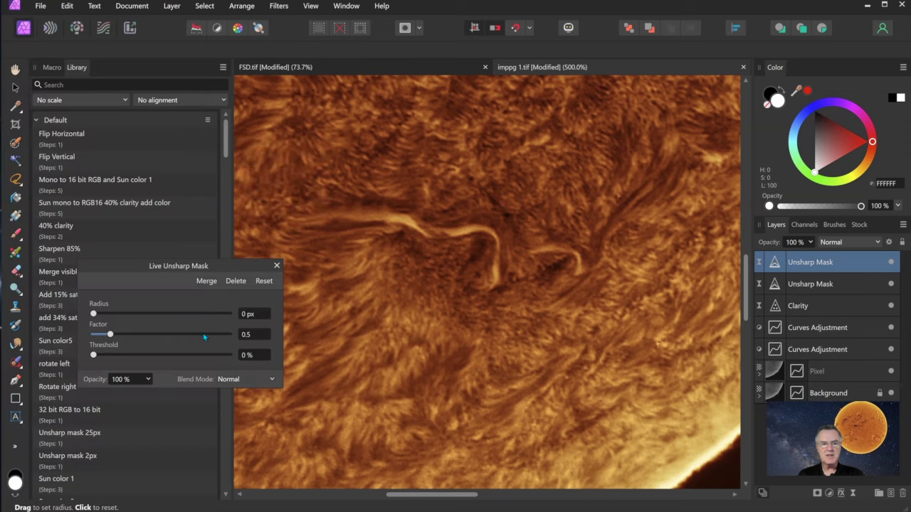
left_click(129, 335)
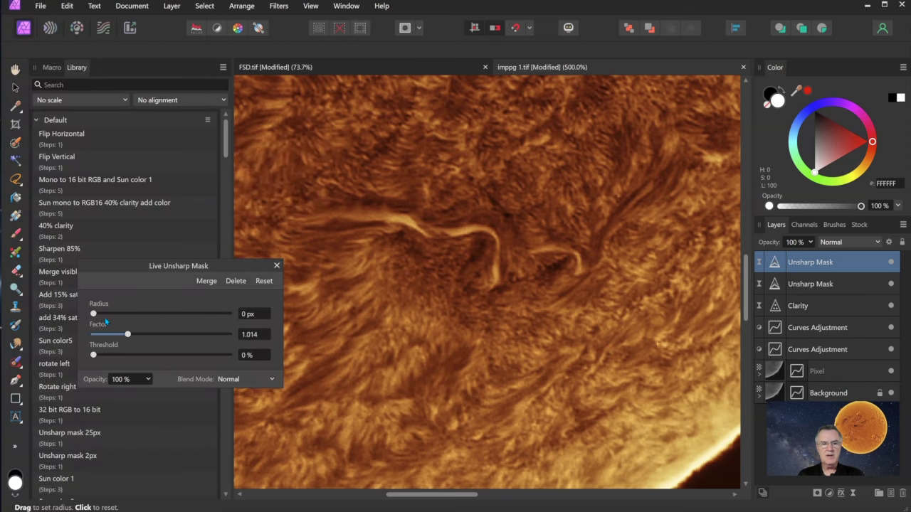
left_click(249, 316)
type("25")
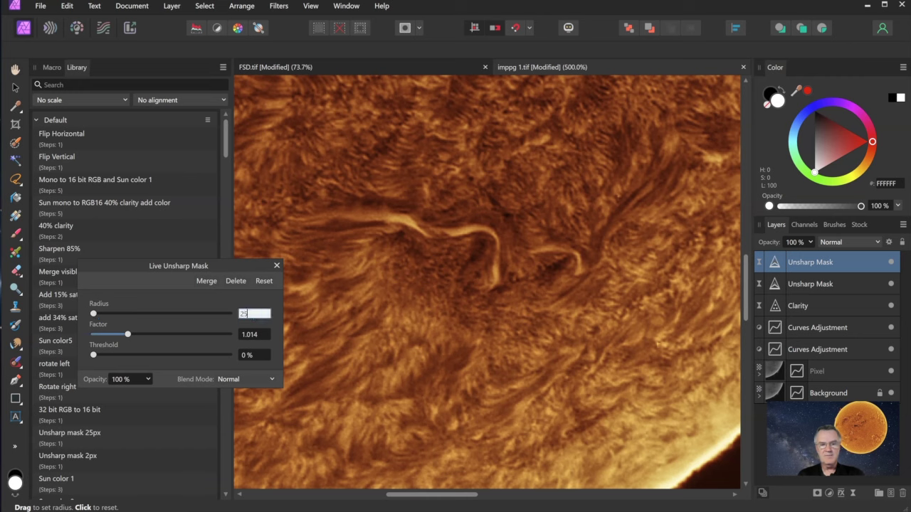
left_click(277, 266)
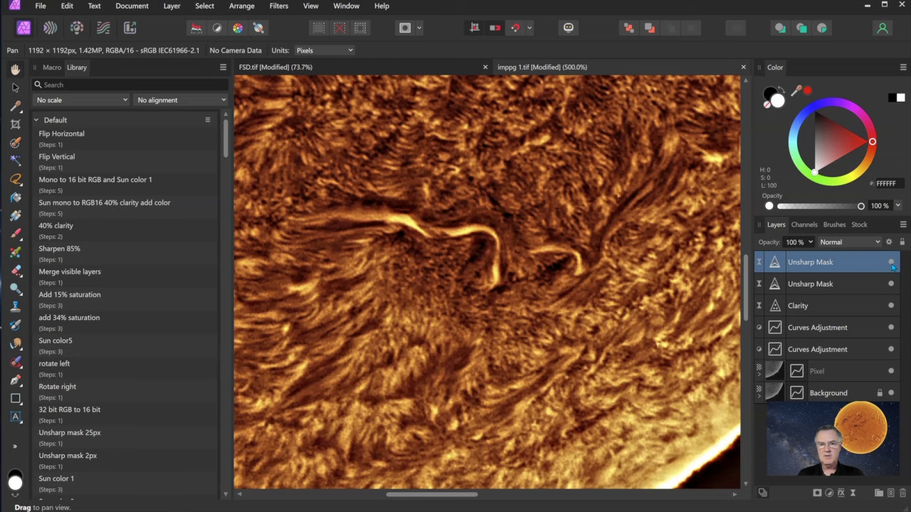
Step: Compare the whole image with the upper Unsharp Mask layer off and on, and delete that layer
key("ctrl+0")
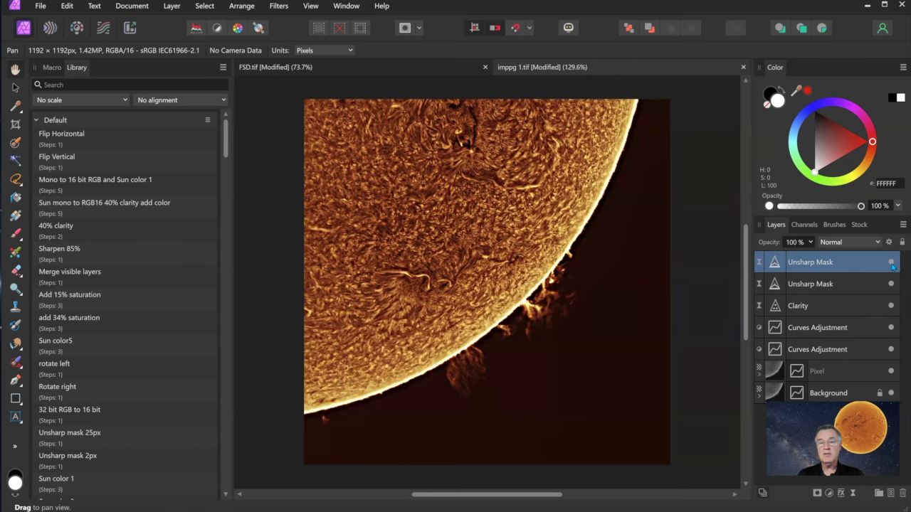
left_click(891, 263)
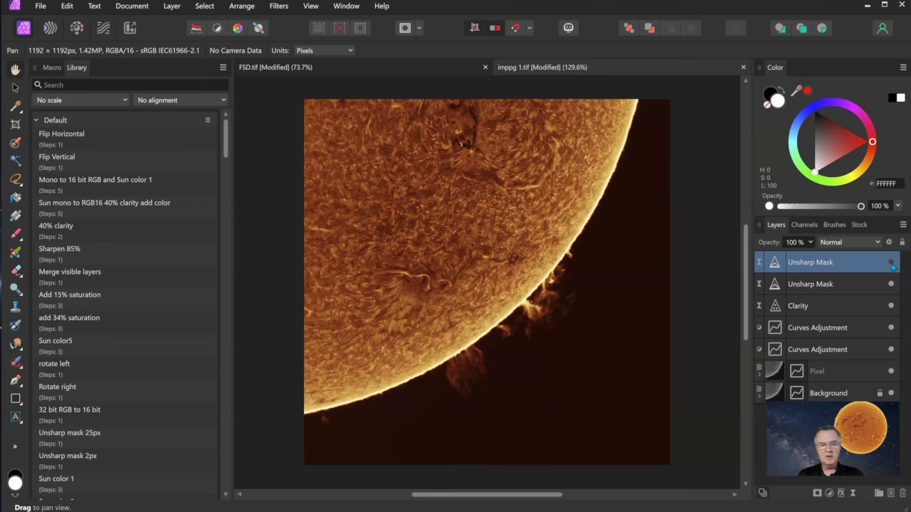
left_click(891, 262)
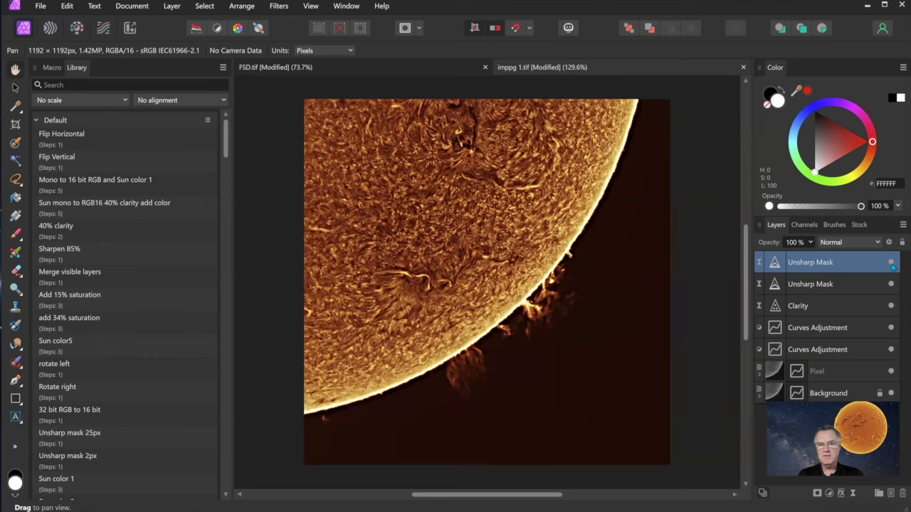
left_click(892, 264)
key("Delete")
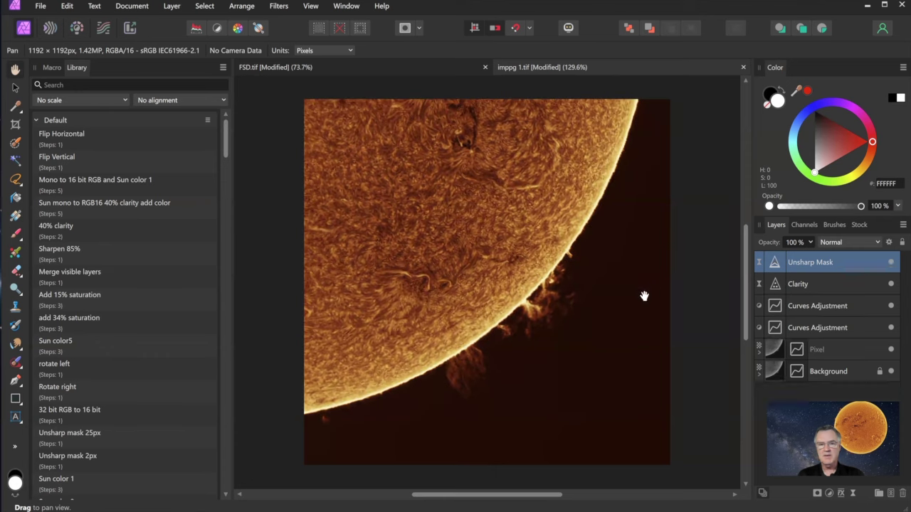
Step: Select the two bright curved filaments with the Selection Brush at a width of 4.1 px, snapping to edges
key("ctrl+plus")
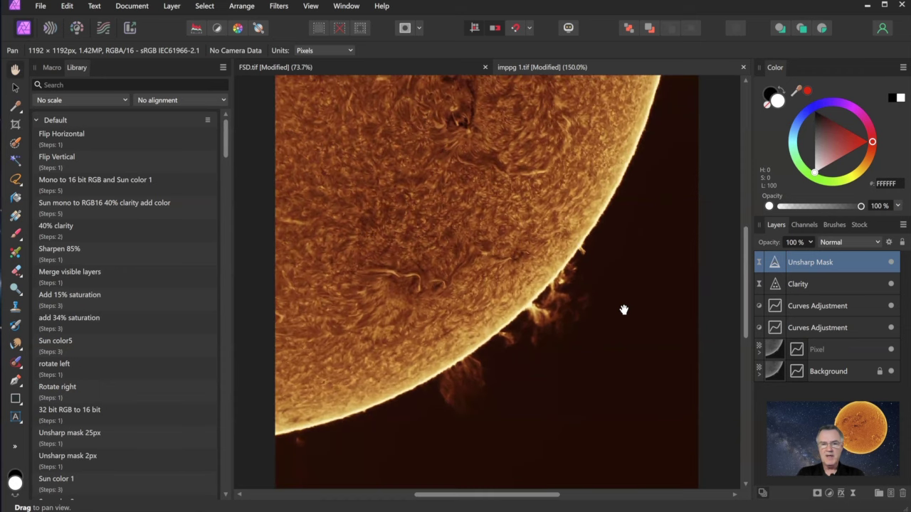
key("ctrl+plus")
key("ctrl+plus")
key("ctrl+plus")
key("ctrl+plus")
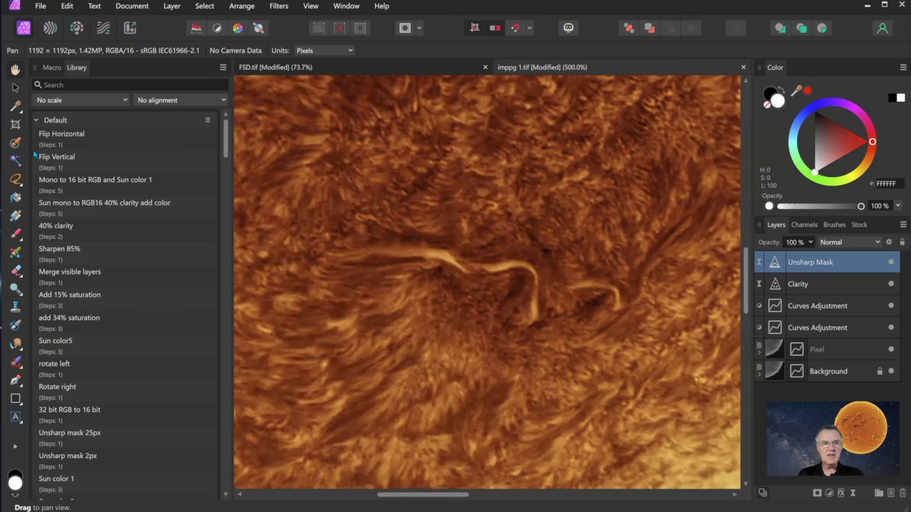
key("w")
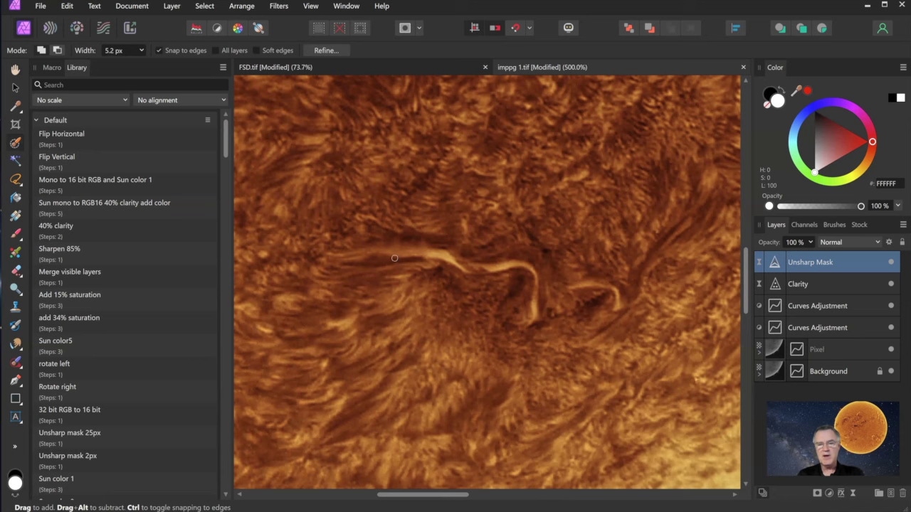
key("bracketright")
mouse_move(392, 254)
left_mouse_down()
mouse_move(421, 250)
mouse_move(532, 274)
mouse_move(539, 319)
left_mouse_up()
mouse_move(567, 290)
left_mouse_down()
mouse_move(618, 295)
mouse_move(621, 313)
left_mouse_up()
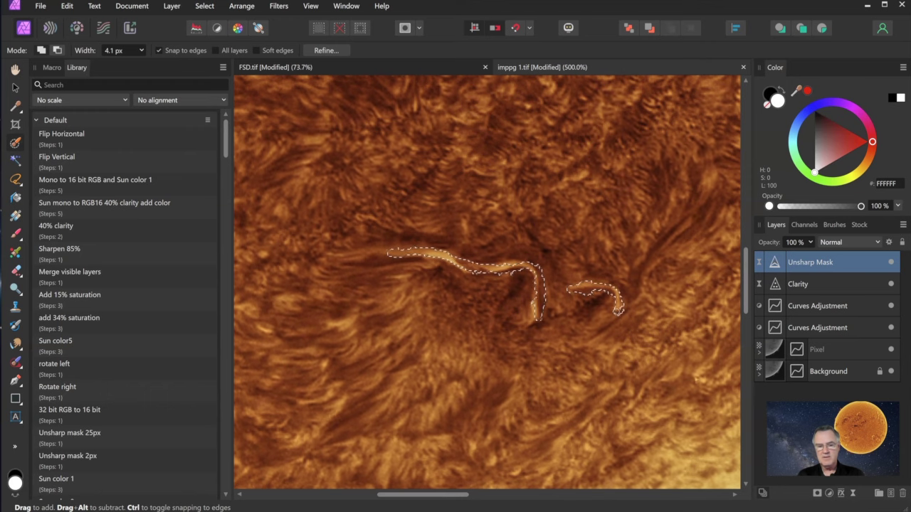
Step: Add the long curved bright filament nearer the limb to the selection, and subtract the spill around the first filament's downturned end
left_click_drag(638, 252, 576, 293)
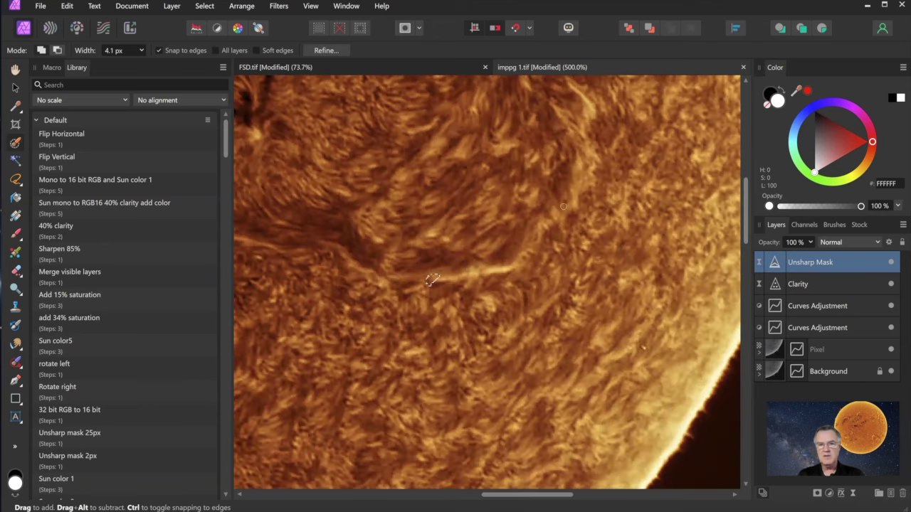
mouse_move(432, 280)
left_mouse_down()
mouse_move(578, 86)
mouse_move(573, 123)
left_mouse_up()
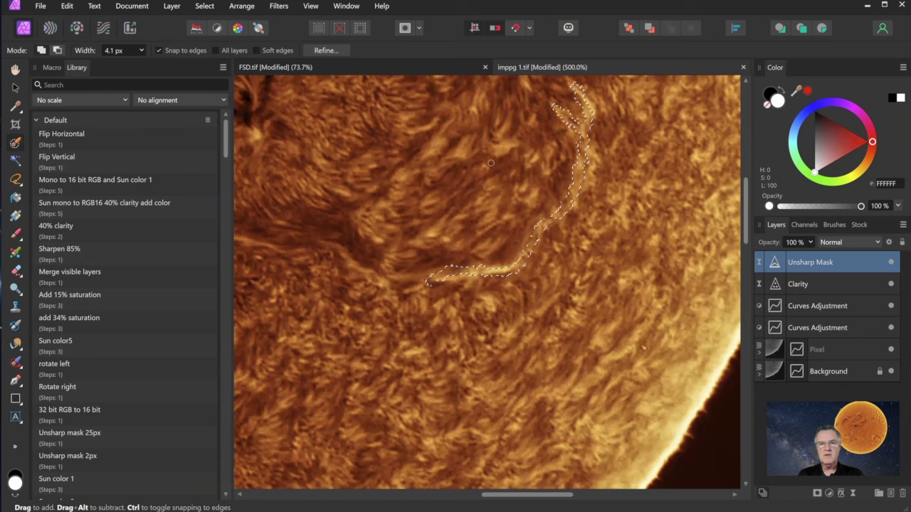
left_click(57, 49)
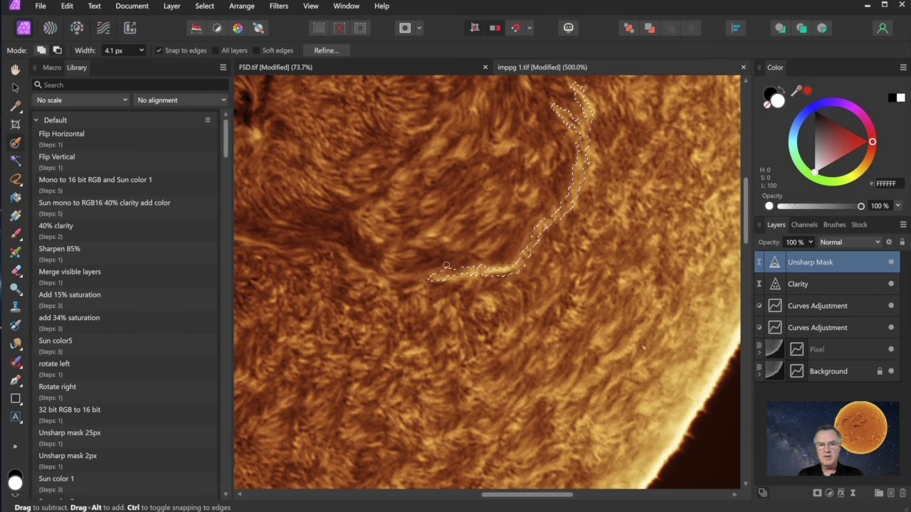
left_click_drag(450, 324, 526, 291)
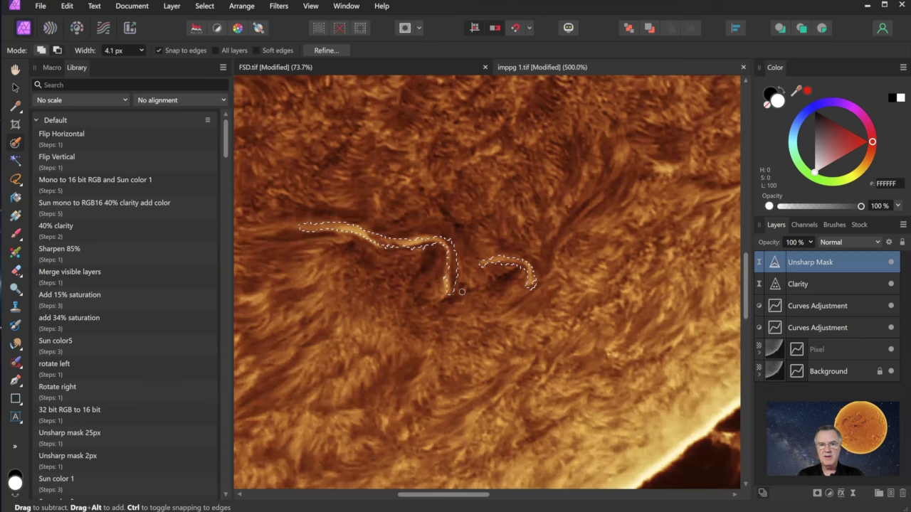
mouse_move(462, 292)
left_mouse_down()
mouse_move(455, 246)
mouse_move(451, 294)
mouse_move(459, 244)
mouse_move(448, 242)
left_mouse_up()
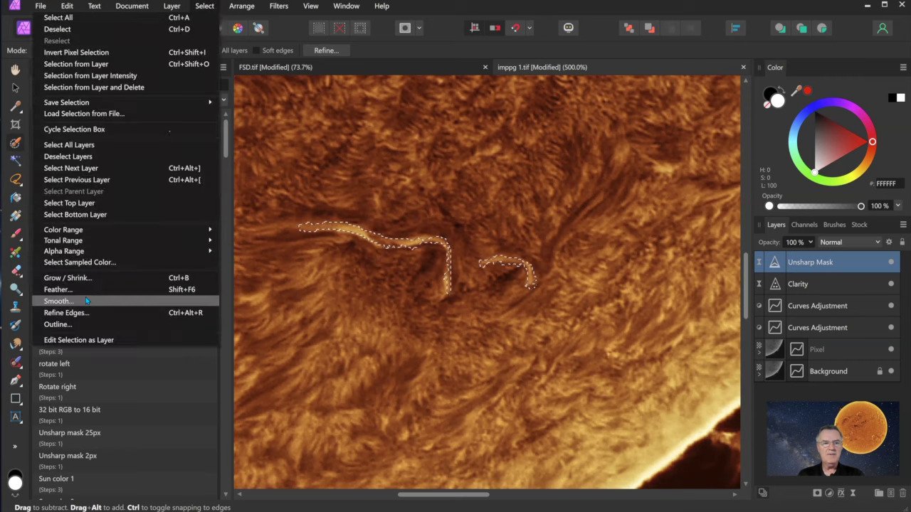
Step: Feather the filament selection with a radius of 3 px
key("shift+F6")
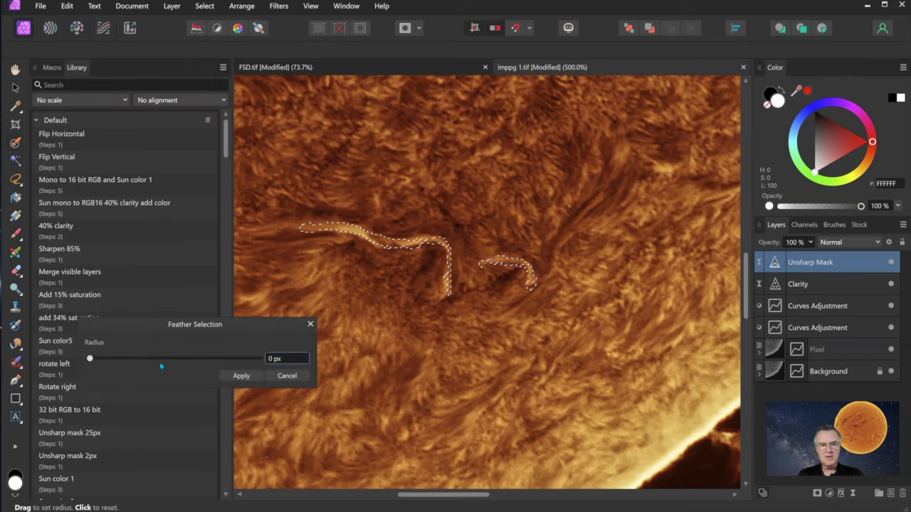
double_click(271, 359)
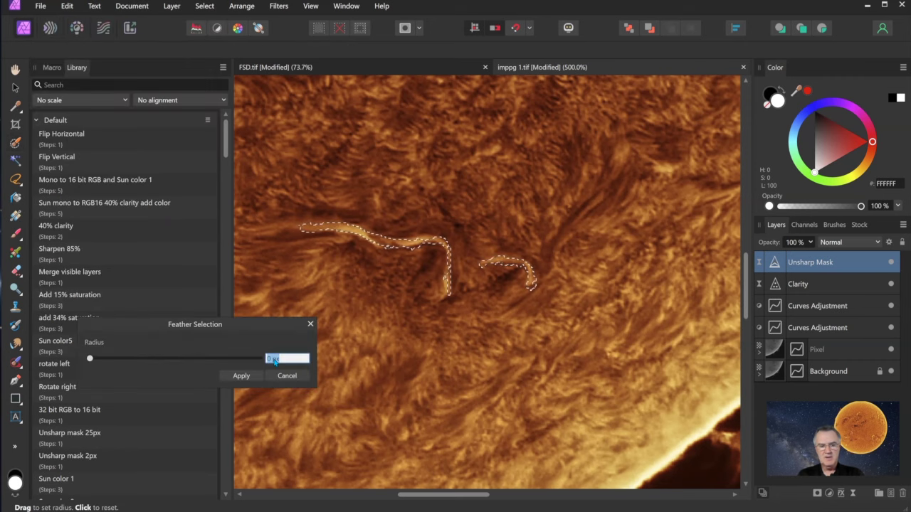
type("3")
left_click(242, 376)
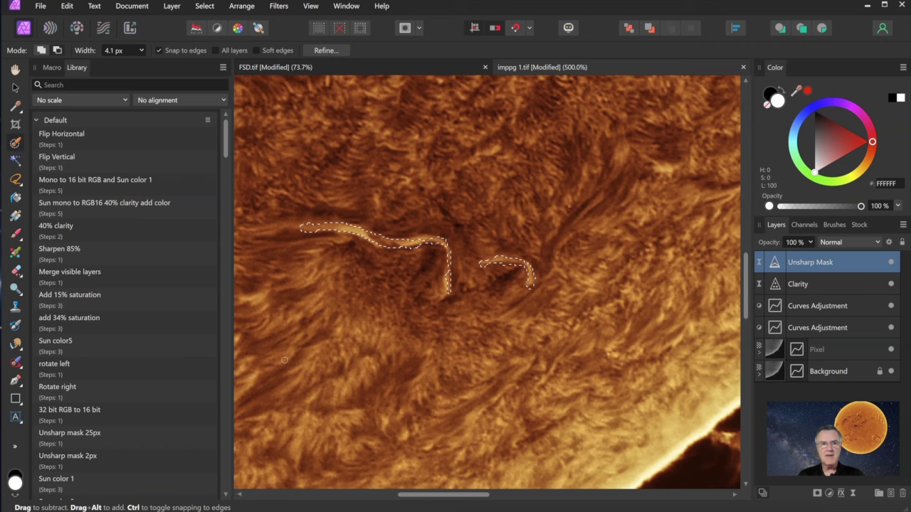
Step: Add a live Unsharp Mask layer with a 25 px radius to the selected filaments, and deselect them
left_click(173, 7)
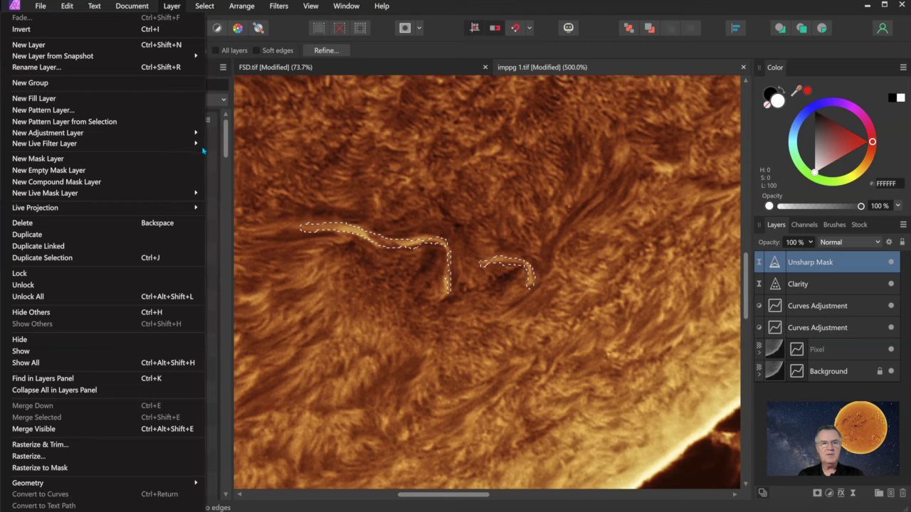
mouse_move(202, 145)
mouse_move(226, 156)
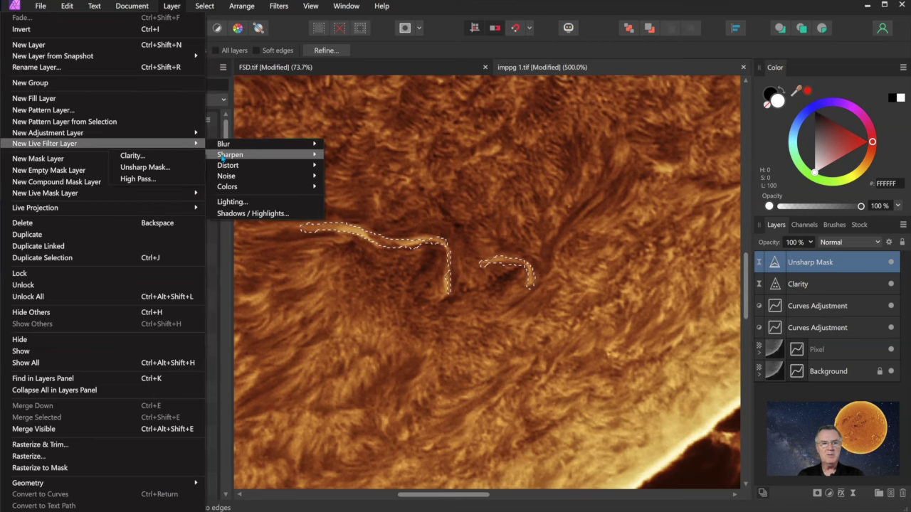
left_click(142, 167)
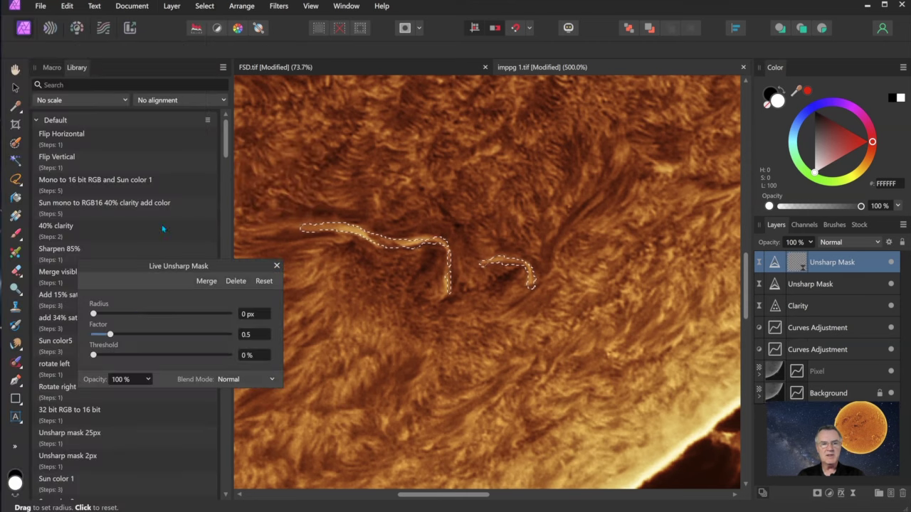
left_click(247, 315)
type("25")
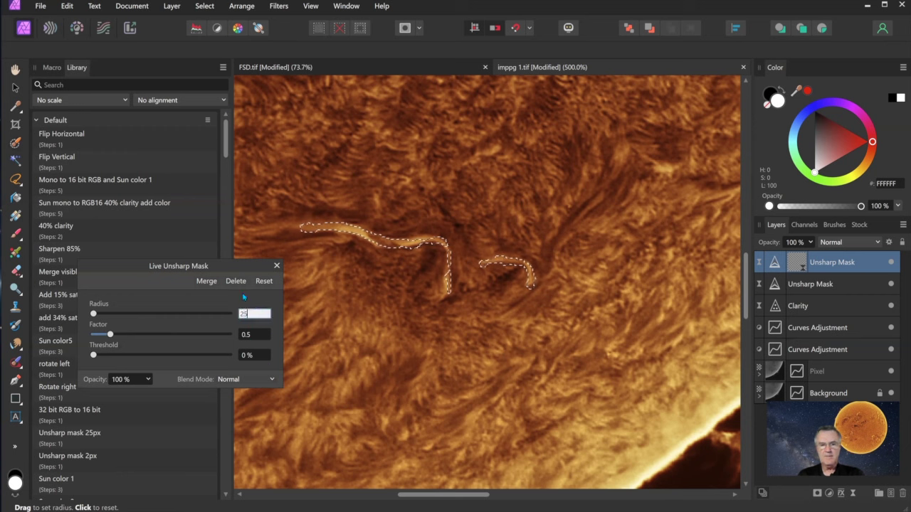
key("Return")
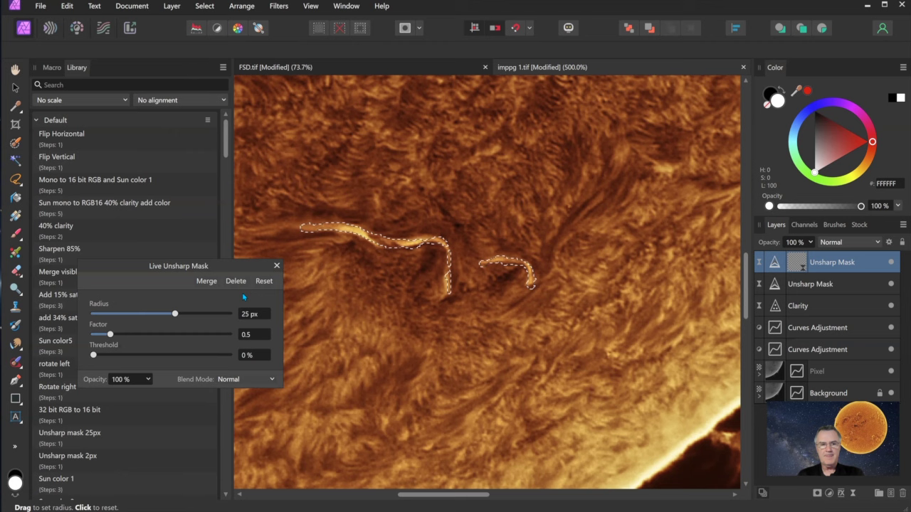
left_click(277, 267)
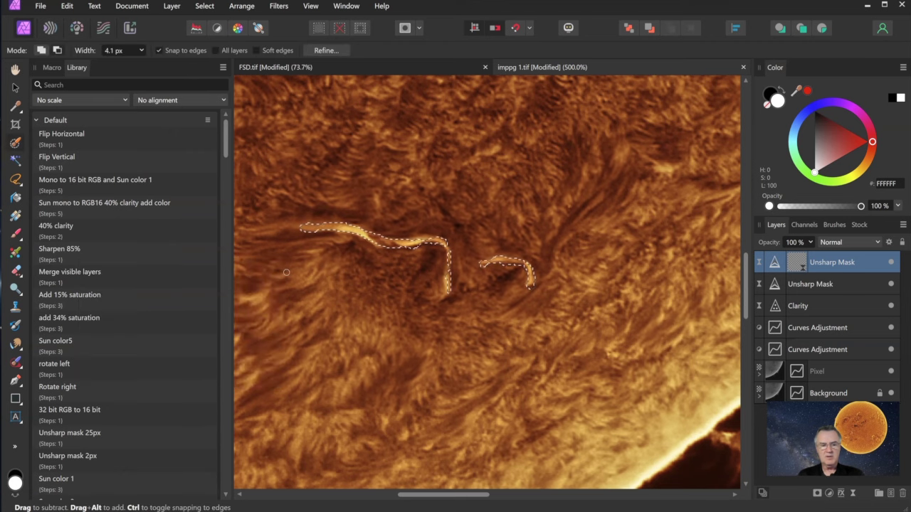
key("ctrl+d")
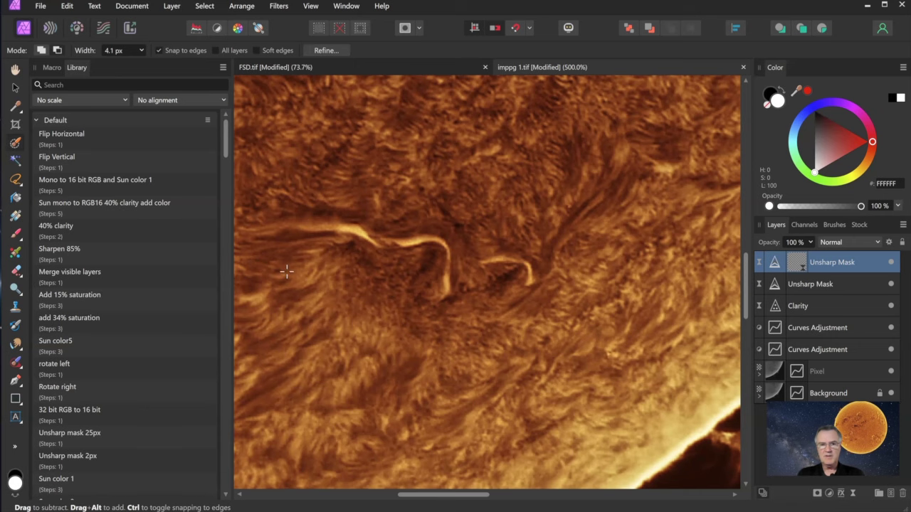
key("ctrl+0")
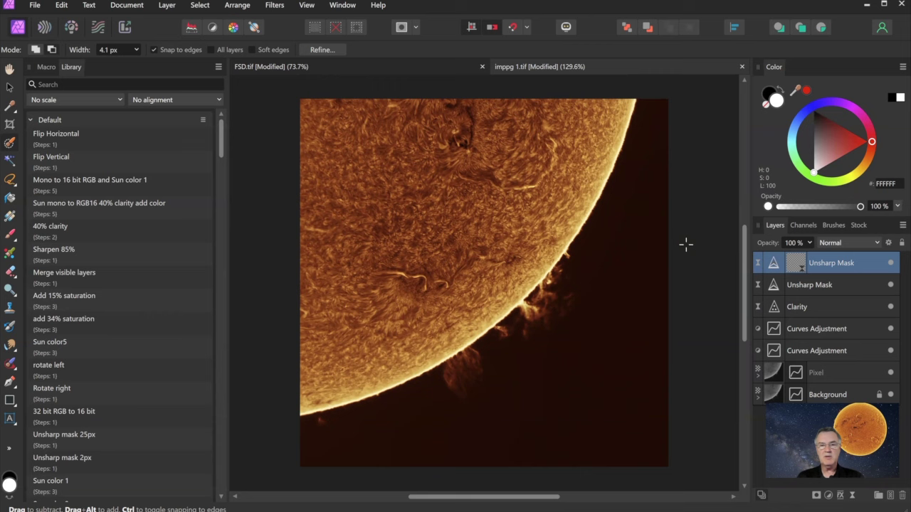
left_click(275, 6)
mouse_move(214, 154)
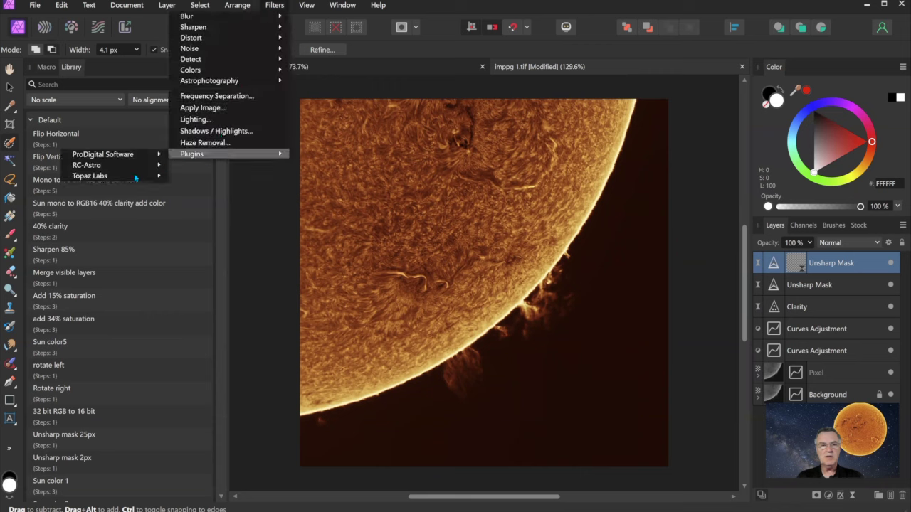
mouse_move(132, 178)
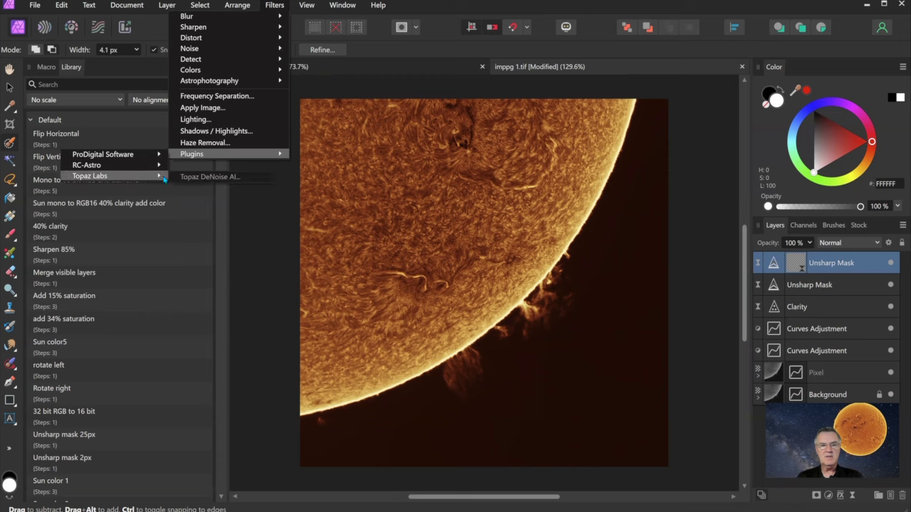
left_click(469, 160)
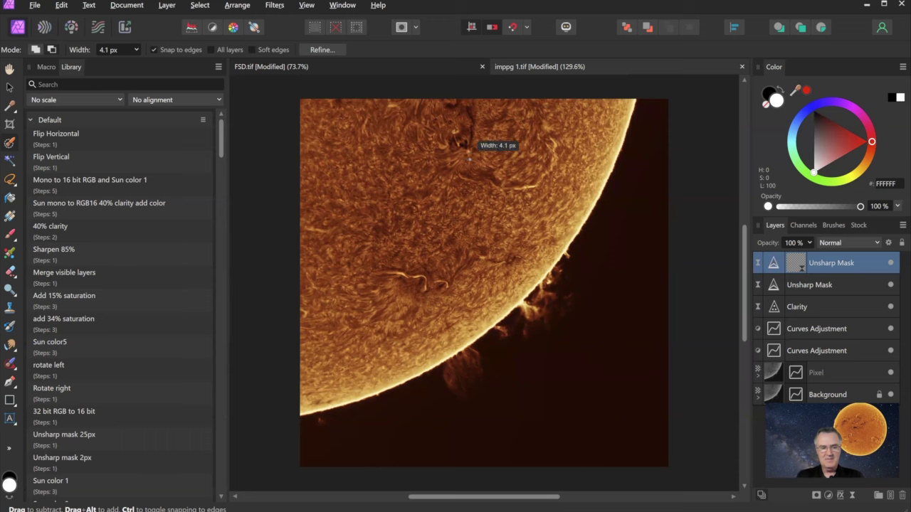
Step: Merge the visible layers into a new pixel layer on top and open it in the Topaz DeNoise AI plugin
key("ctrl+shift+n")
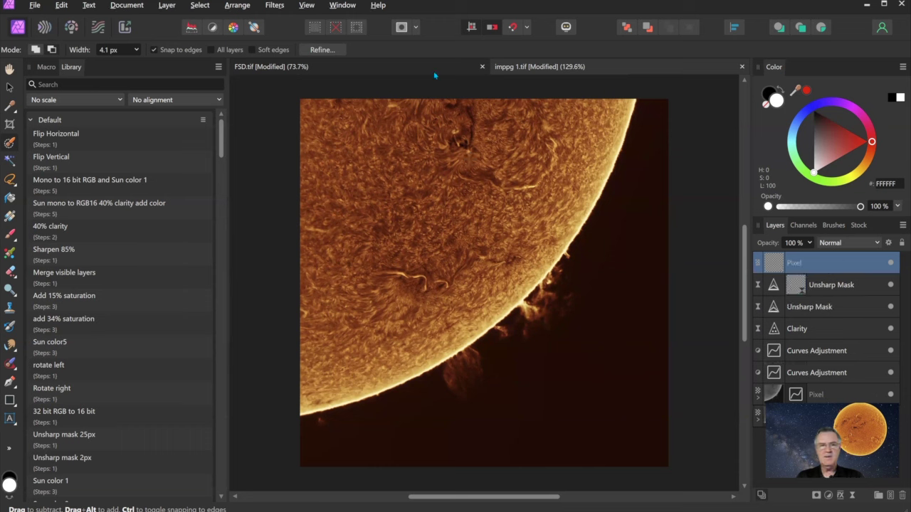
left_click(275, 6)
mouse_move(221, 156)
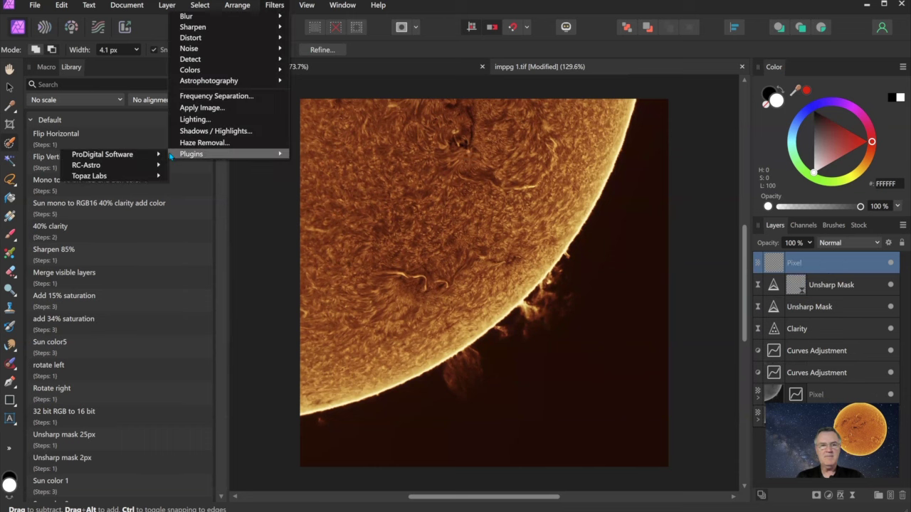
left_click(228, 177)
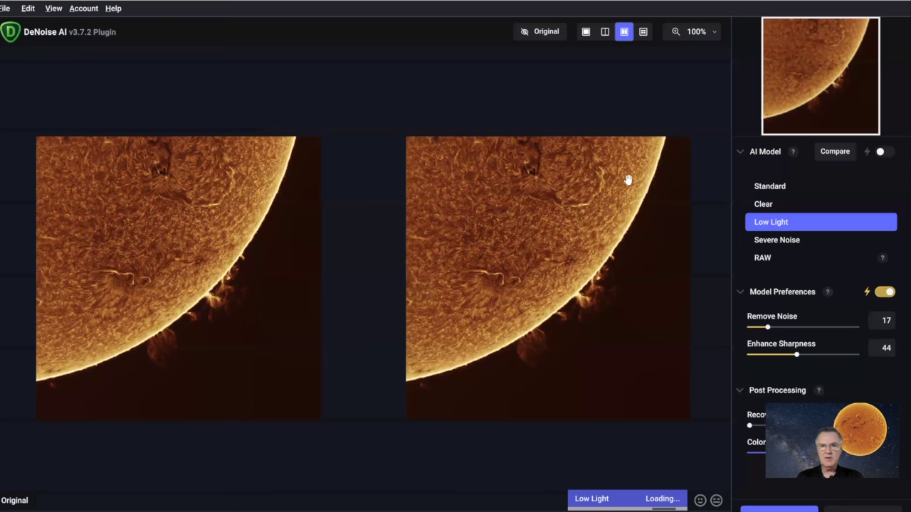
Step: Compare the limb prominences and surface detail with the original at 400% in the Low Light denoise preview
left_click(685, 143)
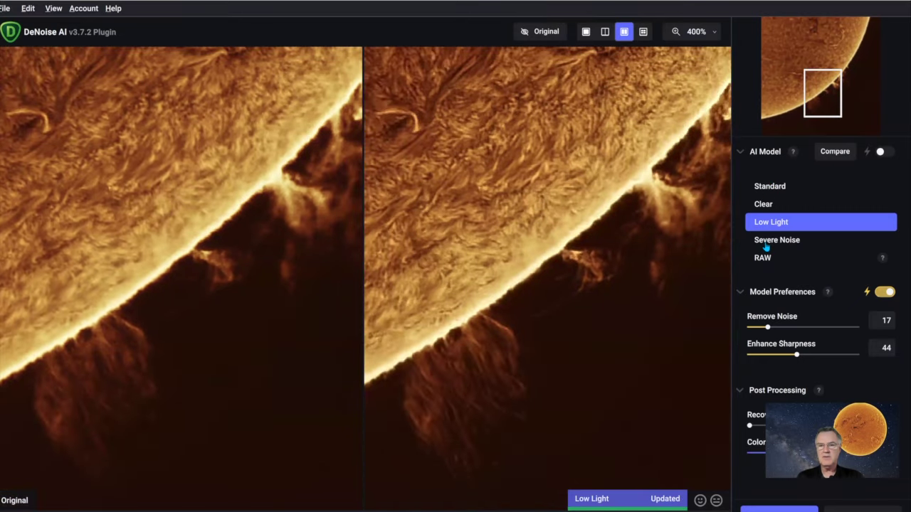
left_click(887, 295)
left_click(887, 296)
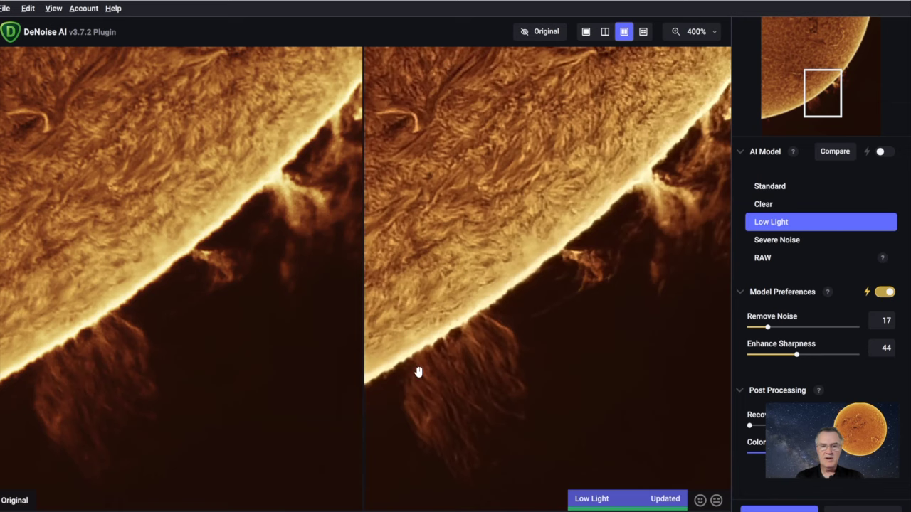
left_click_drag(528, 289, 579, 201)
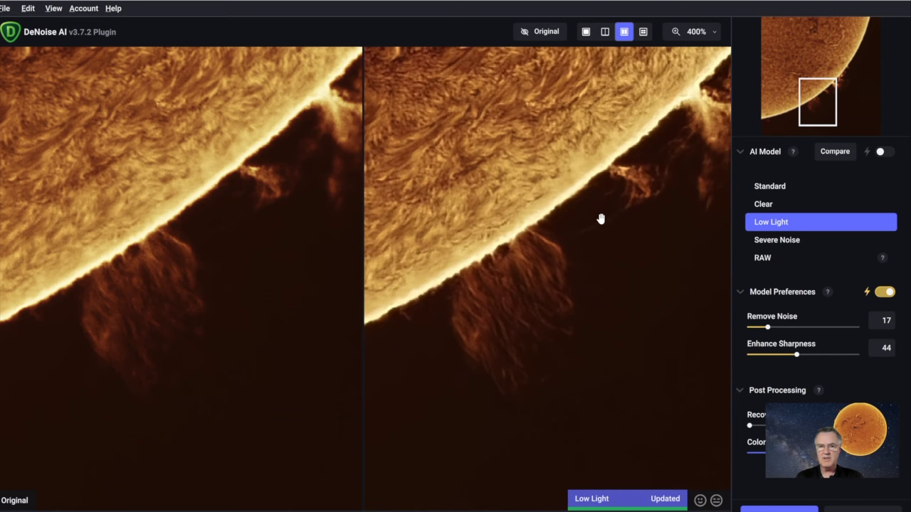
left_click(603, 280)
left_click_drag(603, 280, 518, 368)
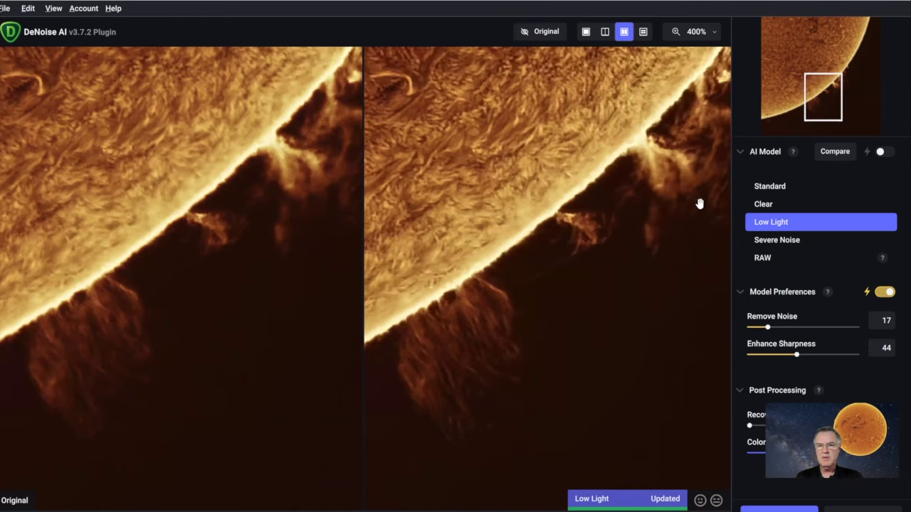
left_click_drag(697, 203, 626, 295)
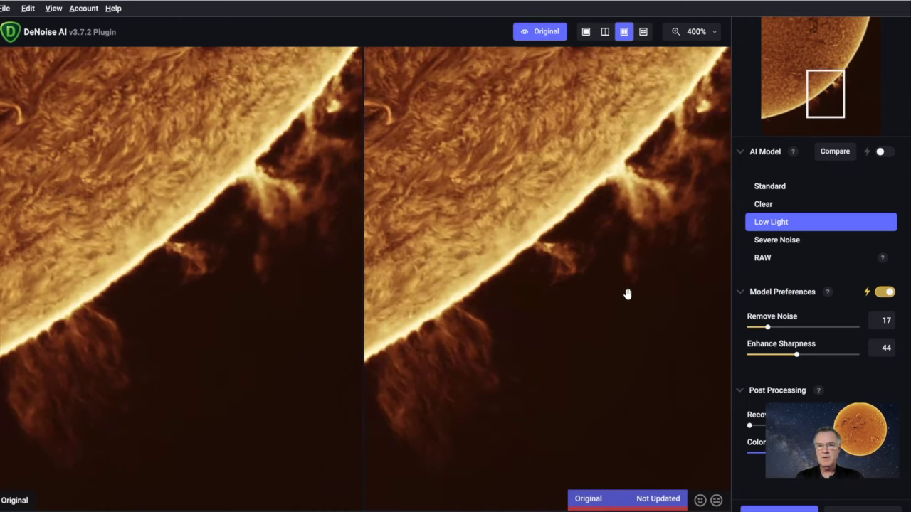
left_click(837, 86)
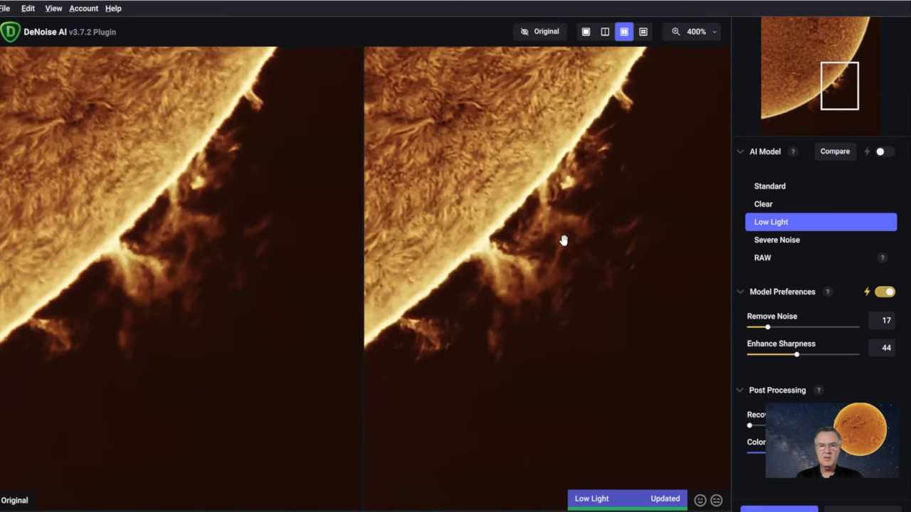
left_click(833, 88)
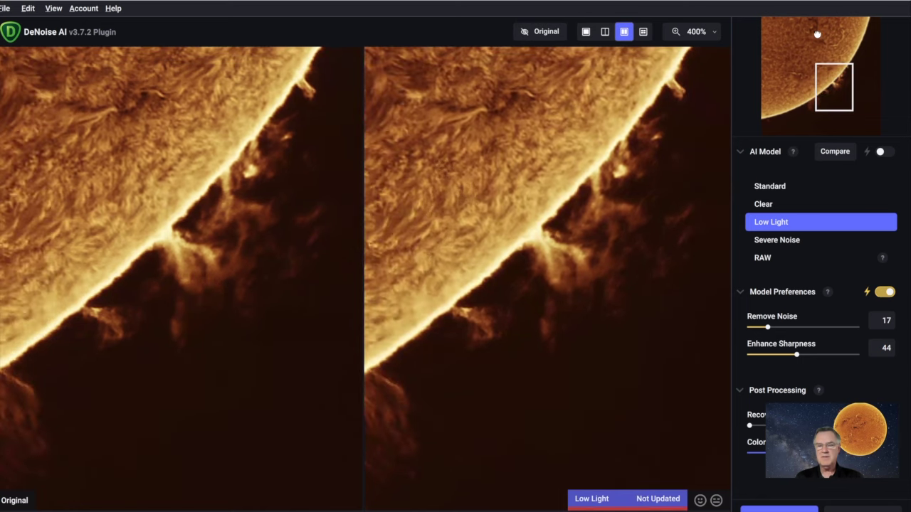
left_click(813, 33)
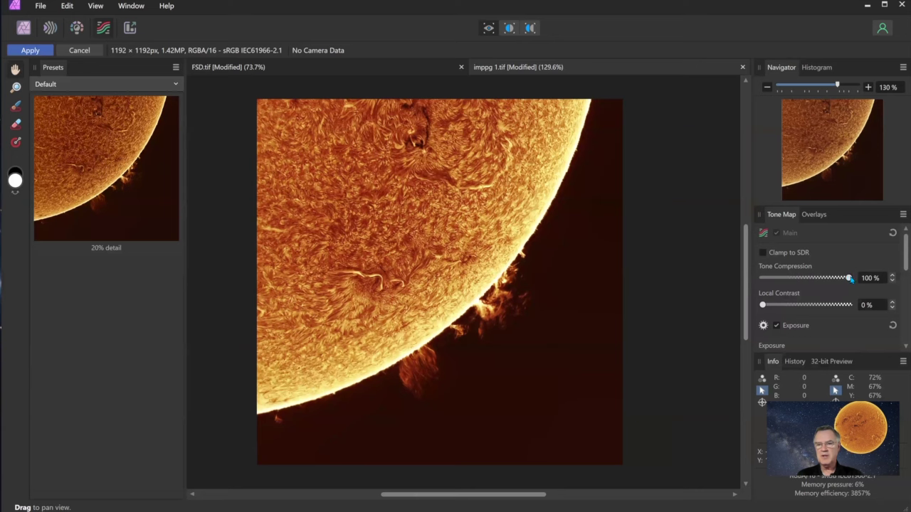
Step: Set the tone map's tone compression to 0% and local contrast to 29%
left_click_drag(849, 277, 786, 278)
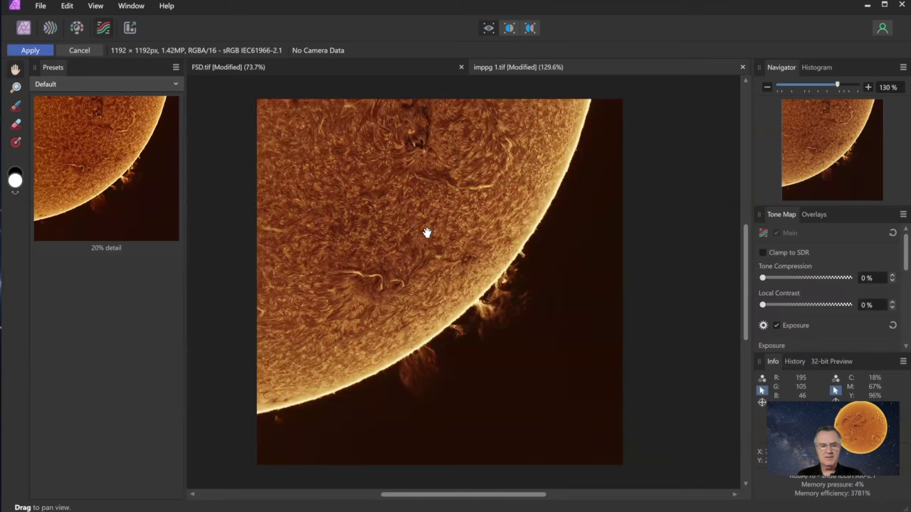
scroll(427, 232, "up", 1)
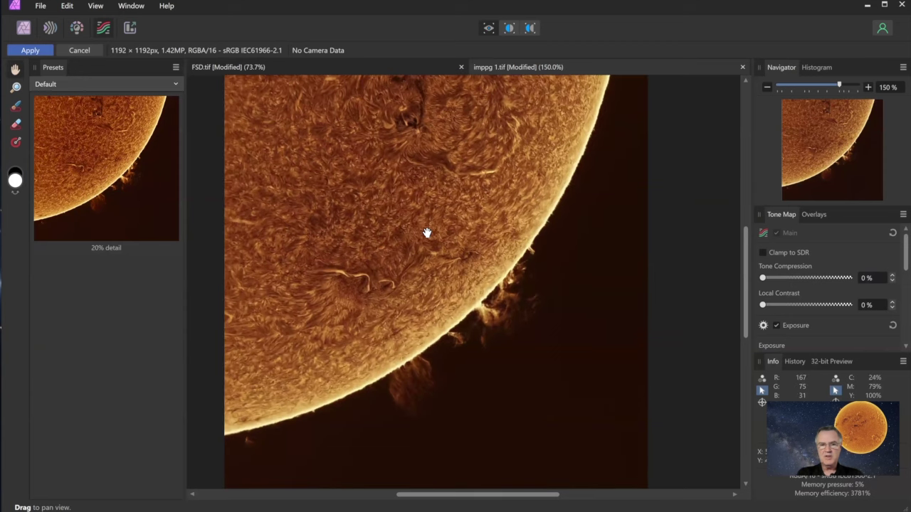
scroll(427, 233, "up", 1)
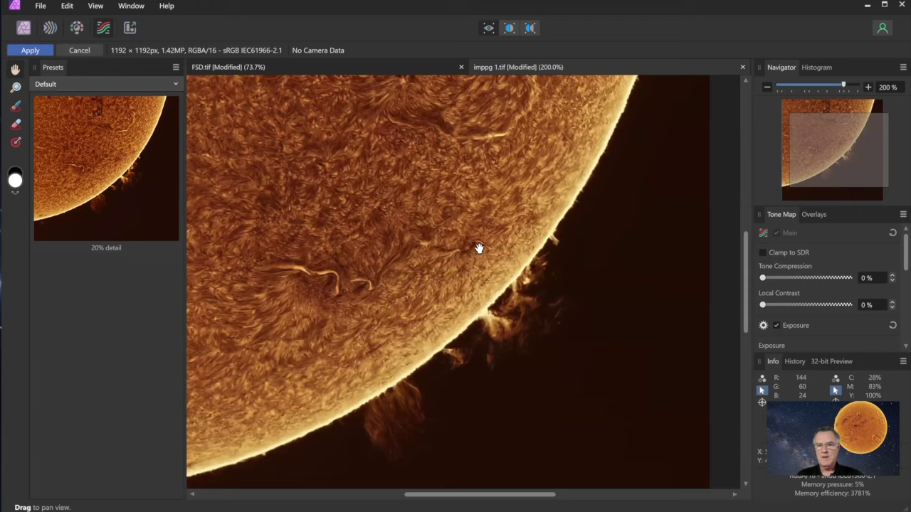
left_click_drag(479, 248, 623, 276)
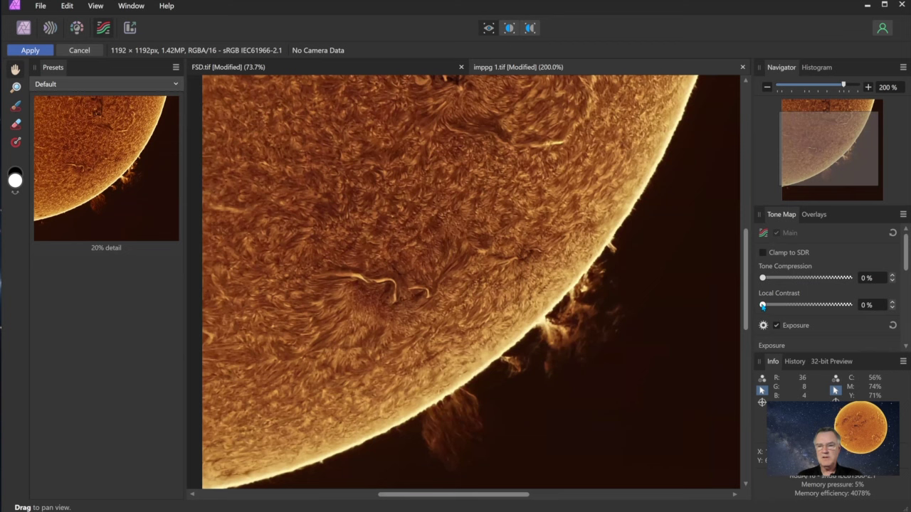
left_click_drag(763, 305, 786, 305)
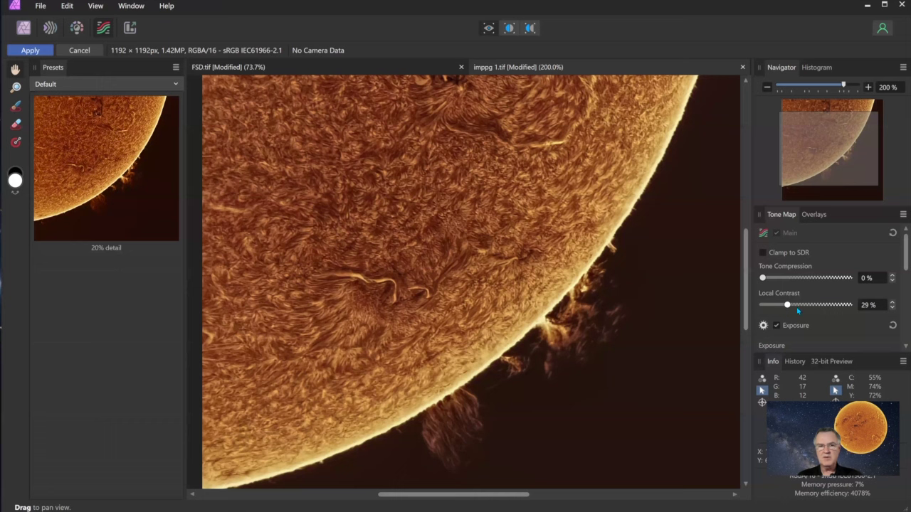
Step: Try stronger local contrast up to 100% in the tone map, and settle it at 7%
left_click(838, 305)
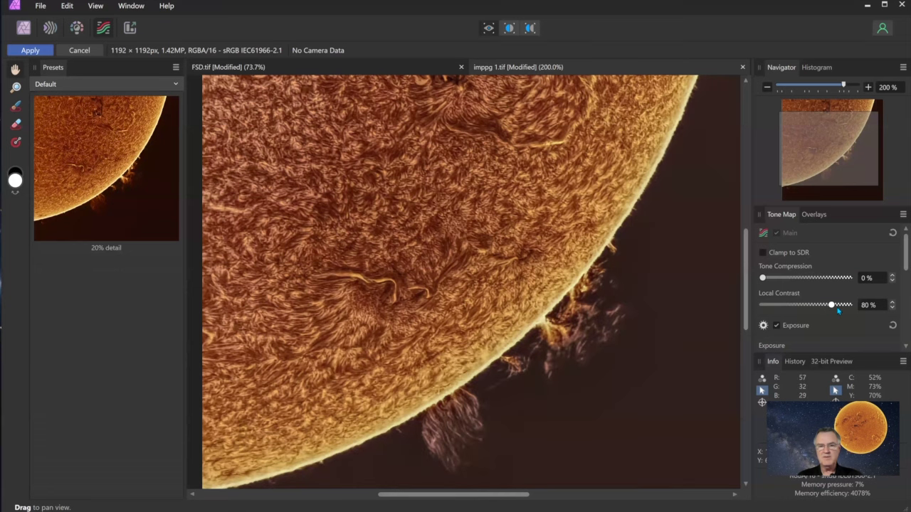
left_click(850, 306)
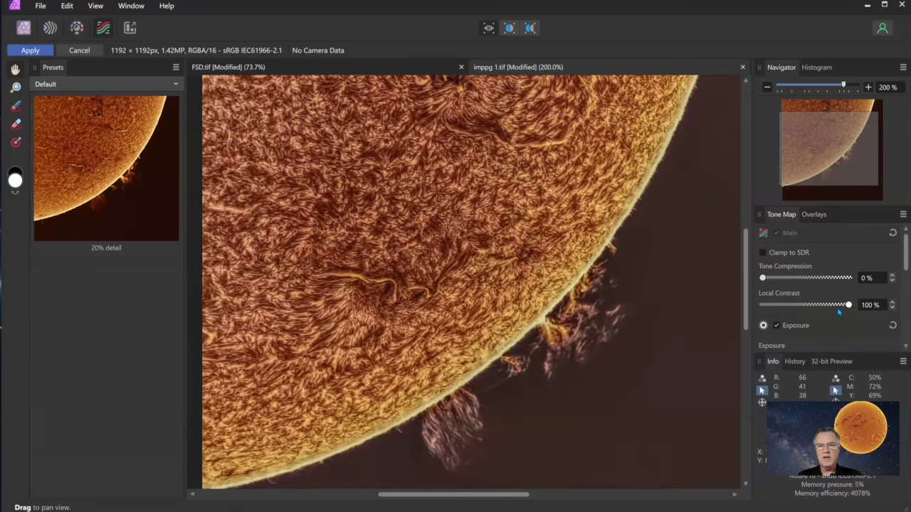
left_click(763, 305)
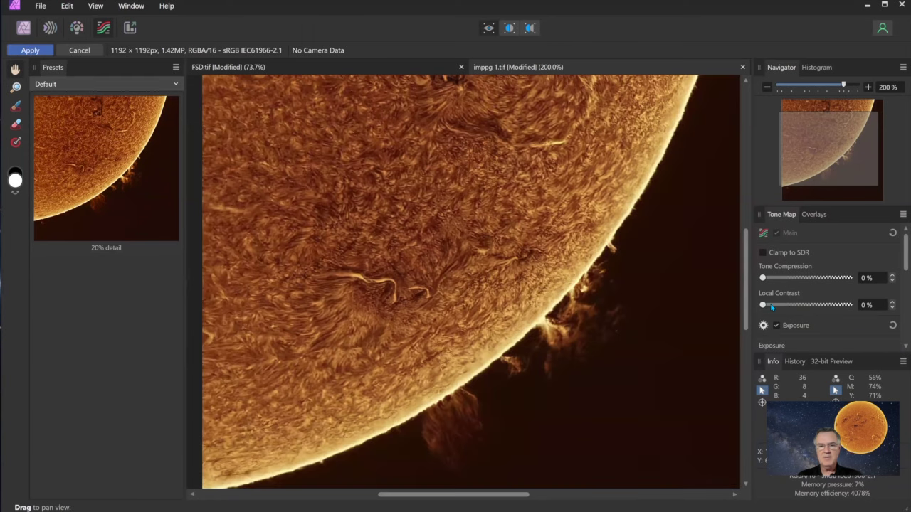
left_click_drag(763, 306, 742, 305)
left_click_drag(763, 304, 769, 305)
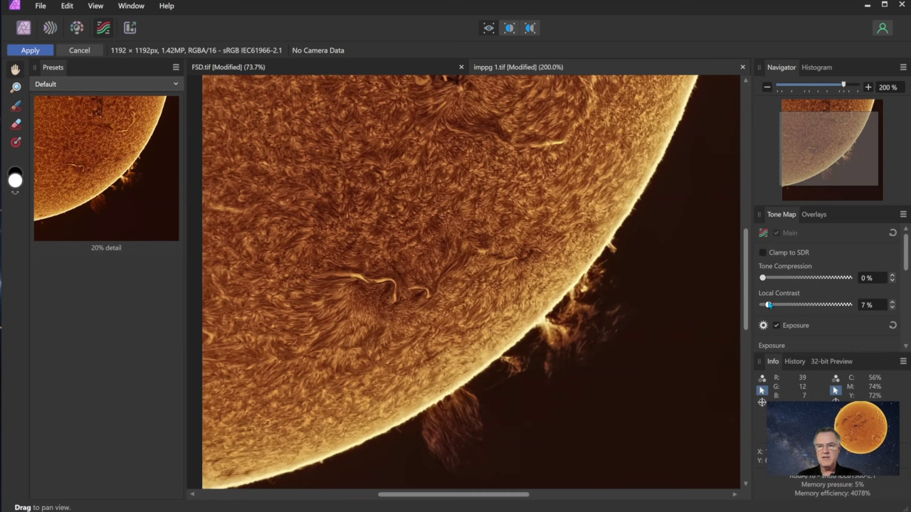
Step: Set the tone map's Enhance contrast to 1%
scroll(791, 287, "down", 4)
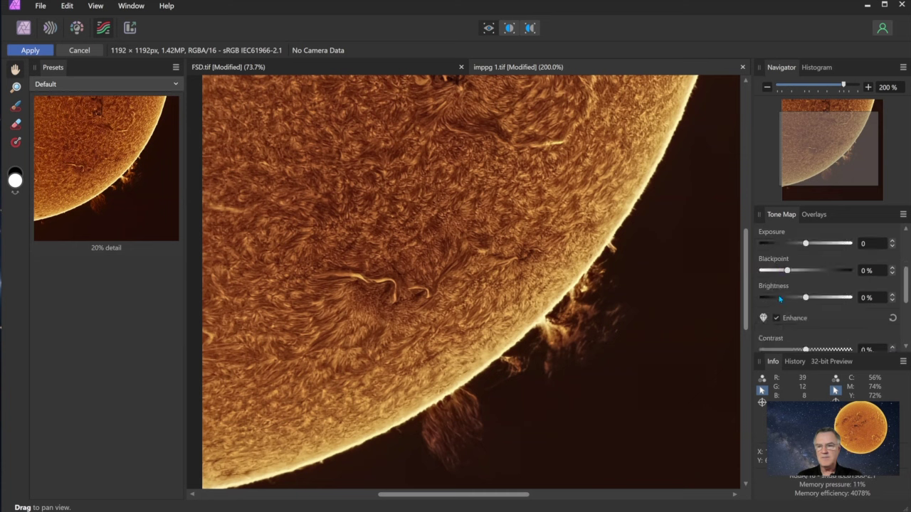
scroll(811, 310, "down", 2)
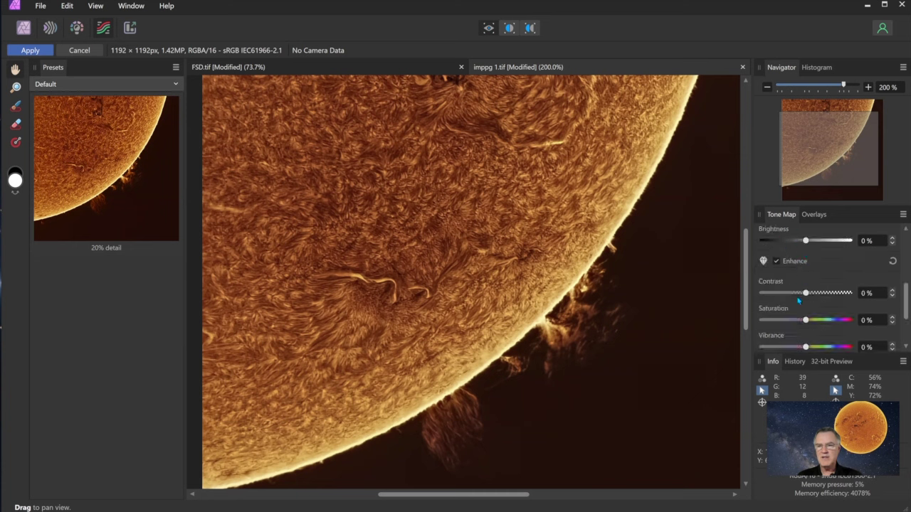
left_click(893, 292)
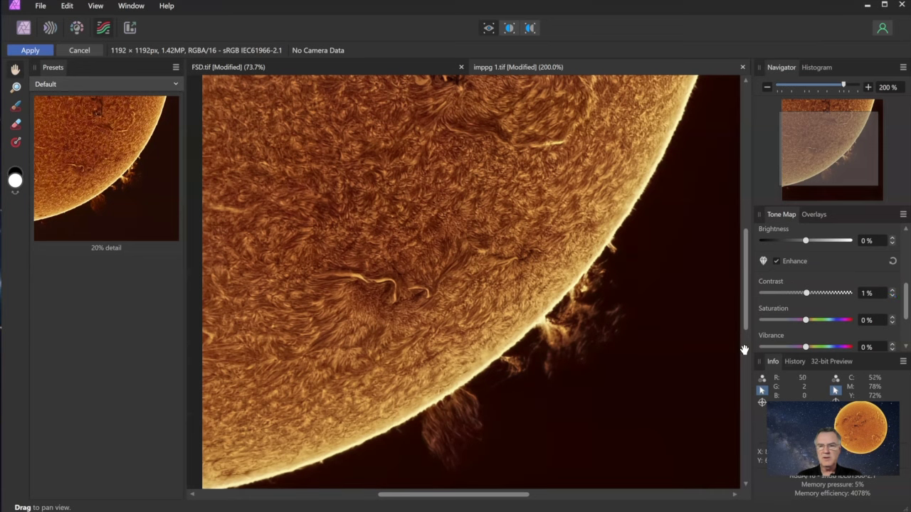
left_click(891, 296)
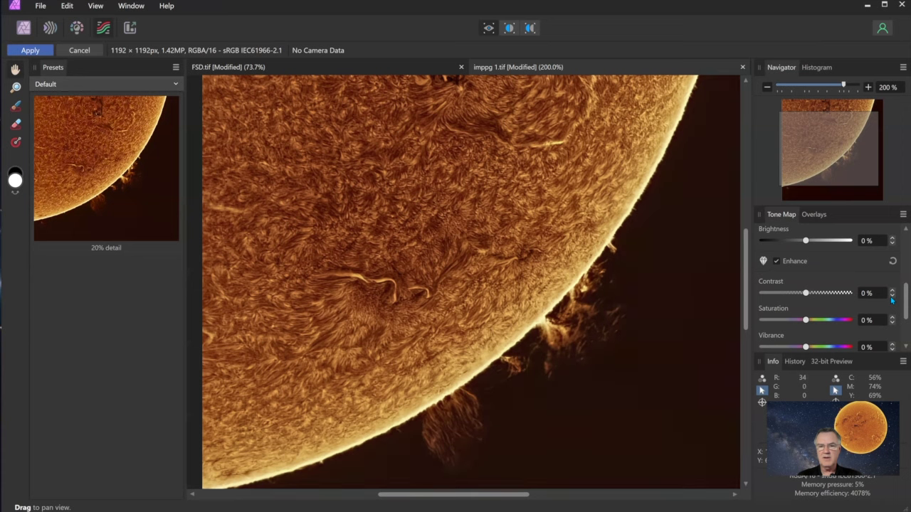
left_click(892, 291)
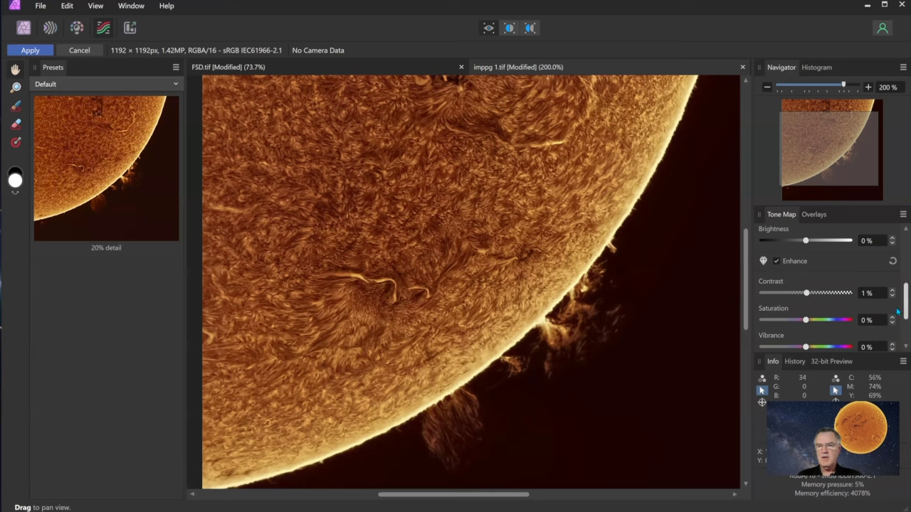
Step: Enable the tone map's Shadows & Highlights adjustment, try the shadows at 100%, and set them to 8%
left_click_drag(901, 310, 898, 324)
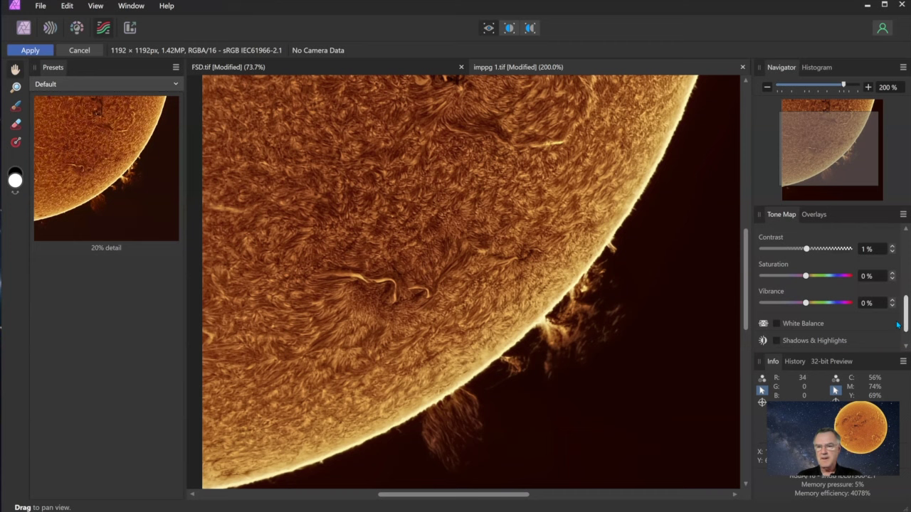
scroll(893, 326, "down", 1)
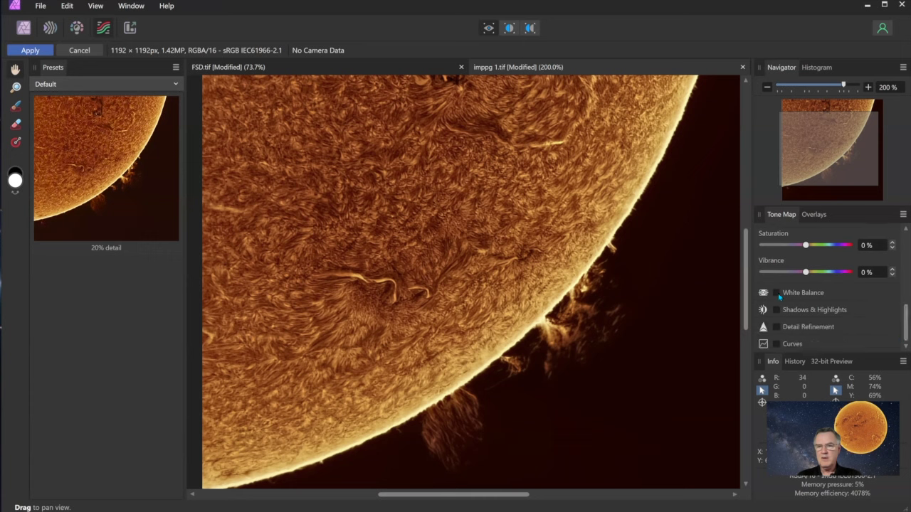
left_click(776, 309)
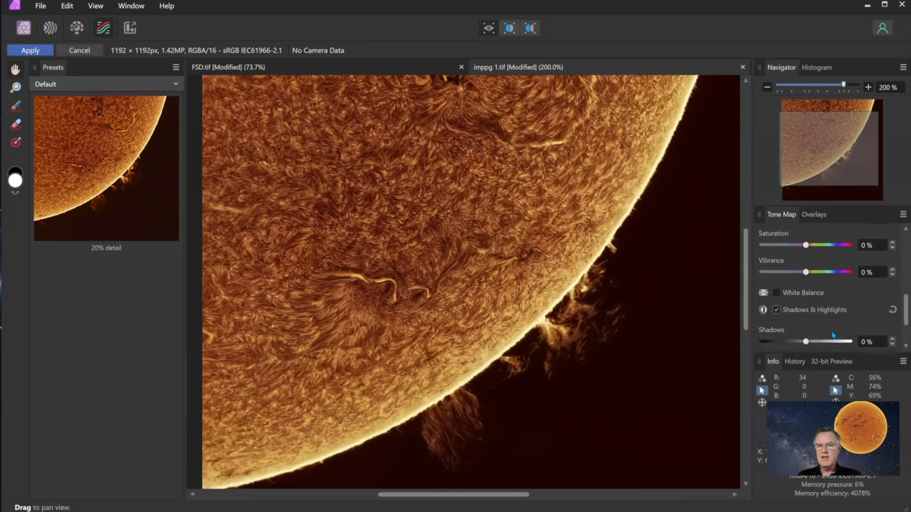
scroll(897, 316, "down", 1)
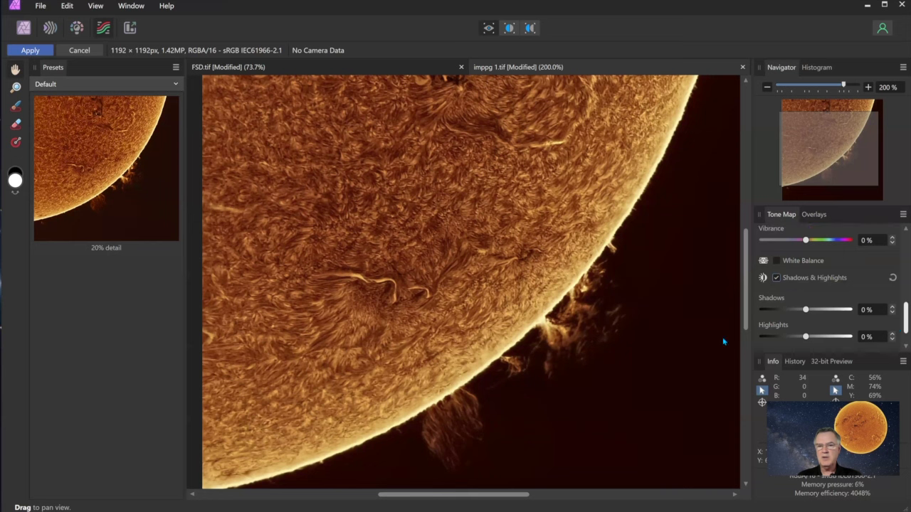
left_click_drag(807, 294, 888, 316)
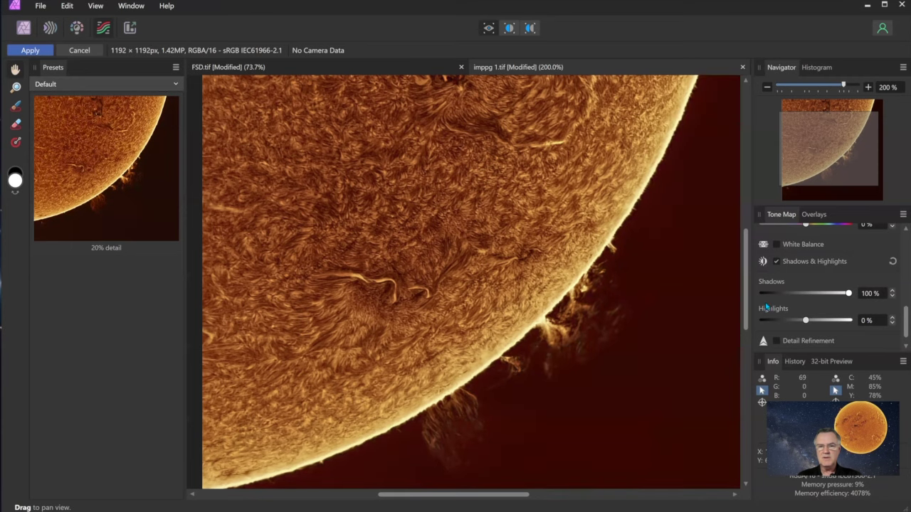
left_click(766, 307)
Step: Try the tone map's highlights at 100%, set them to 0%, and apply the tone mapping
left_click_drag(811, 308, 863, 327)
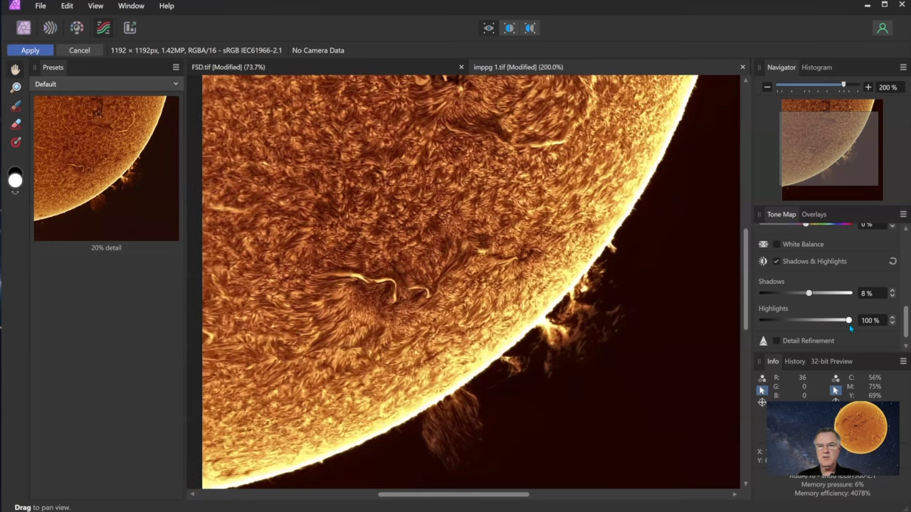
left_click(805, 328)
left_click_drag(807, 329, 806, 328)
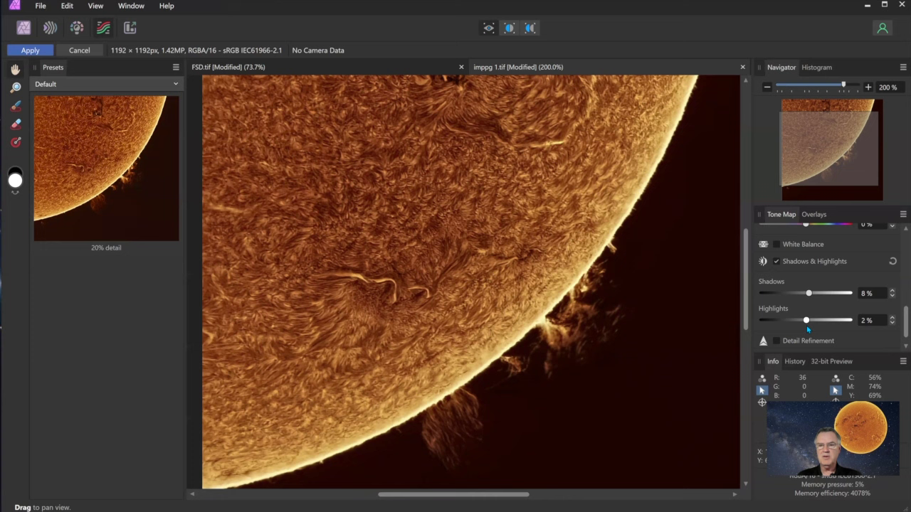
left_click(866, 320)
type("0")
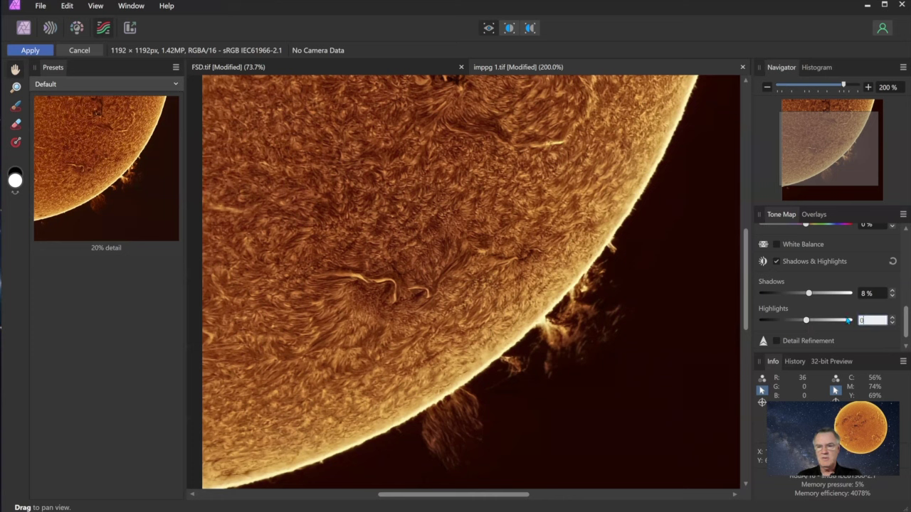
scroll(835, 315, "down", 1)
scroll(834, 313, "up", 4)
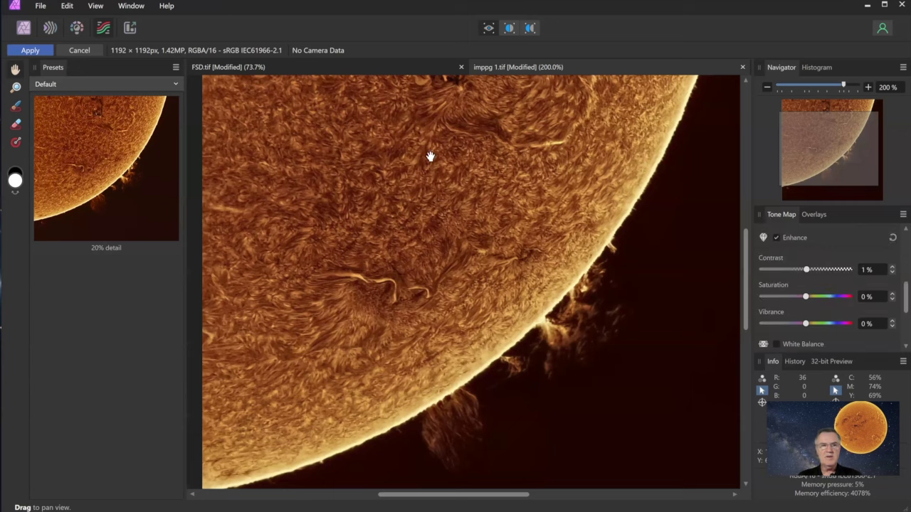
left_click(36, 54)
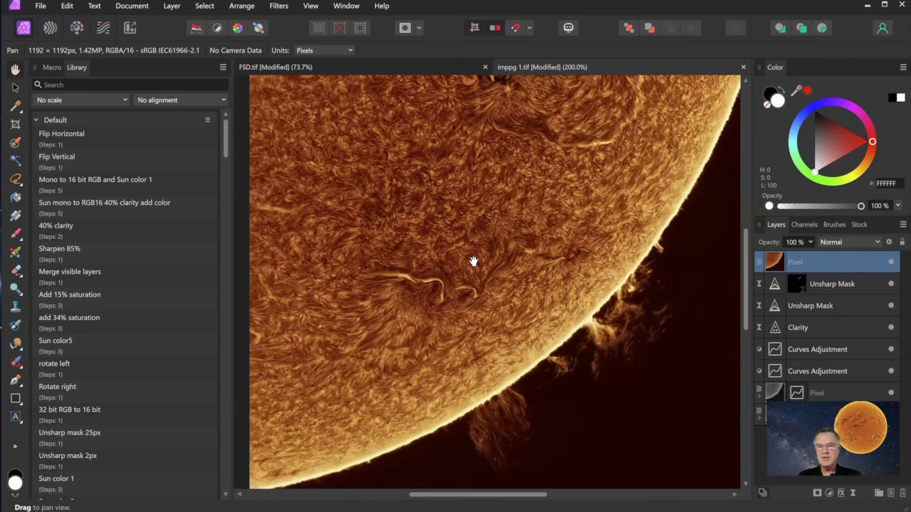
Step: Switch to the full-disk image FSD.tif and run the "Sun mono to RGB16 40% clarity add color" macro on it
left_click(377, 71)
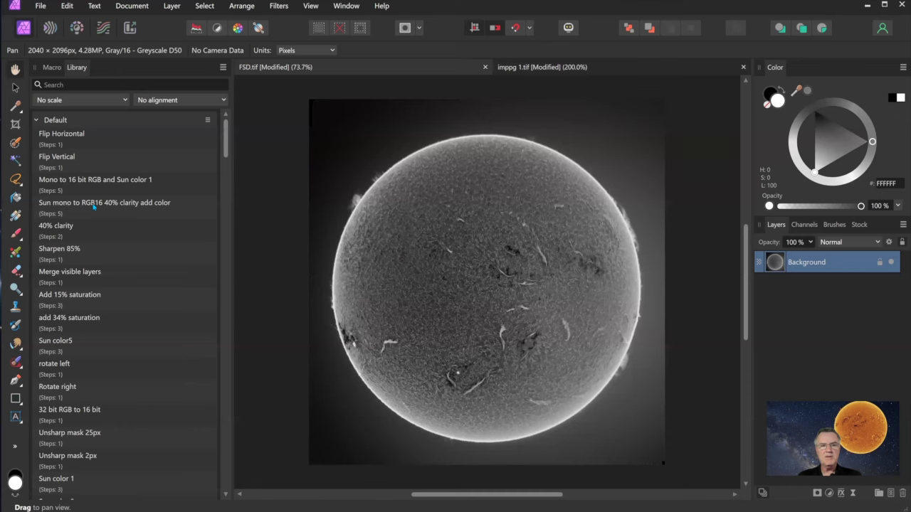
left_click(144, 206)
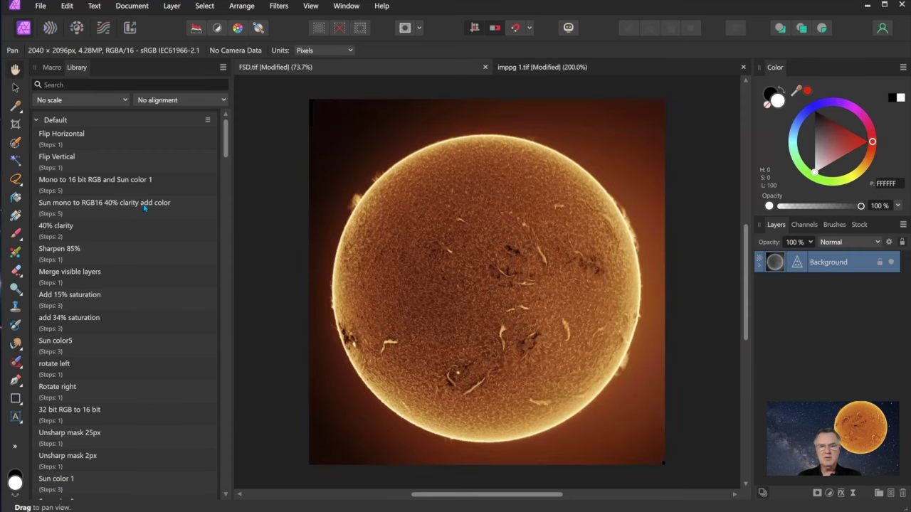
Step: Open the colourised full-disk image in the Topaz DeNoise AI plugin
left_click(279, 6)
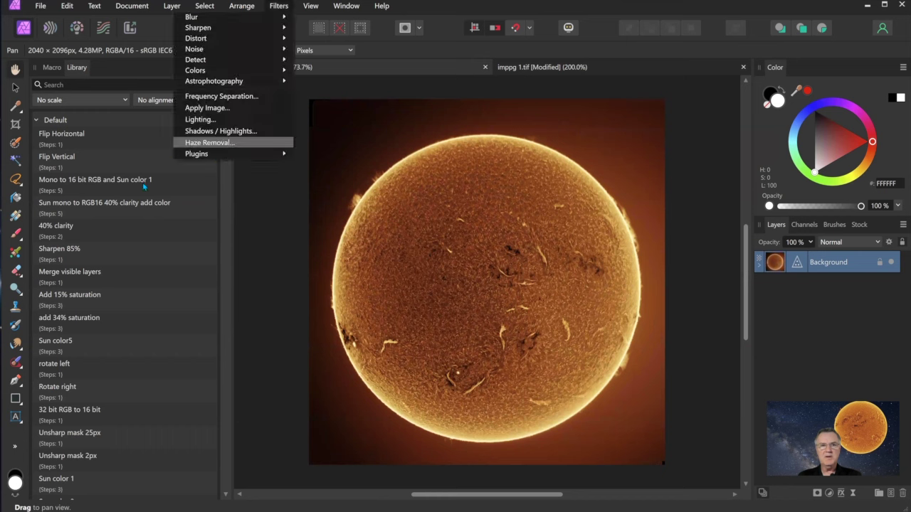
key("Down")
key("Right")
key("Return")
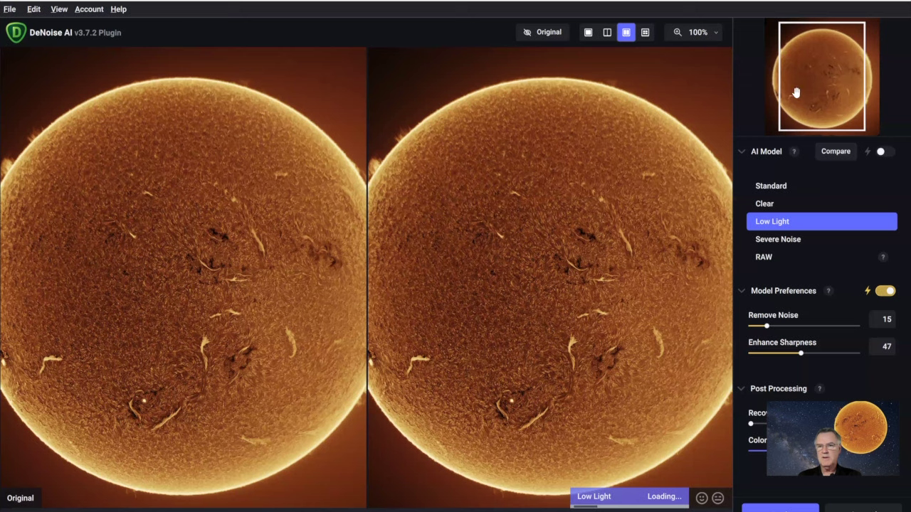
Step: Bring the upper-left limb prominences into the 400% Low Light preview and set Enhance Sharpness to 18
left_click(778, 52)
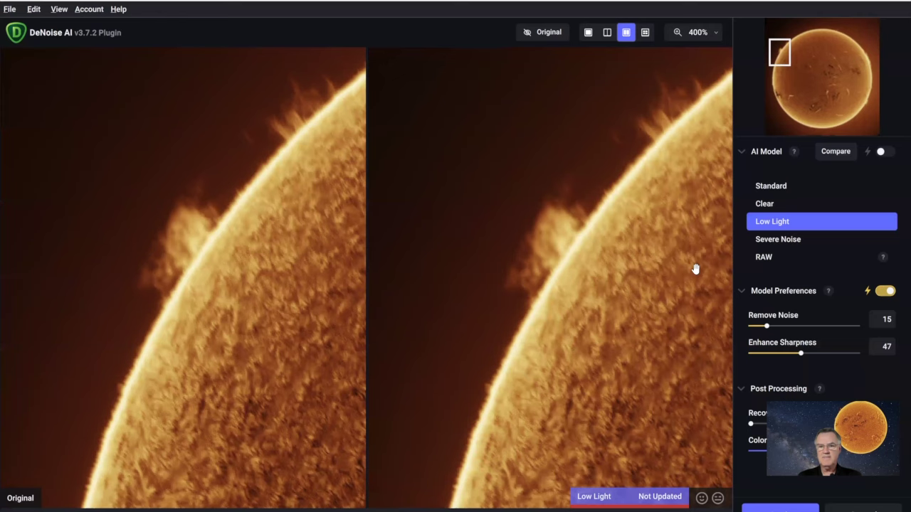
left_click_drag(695, 269, 669, 305)
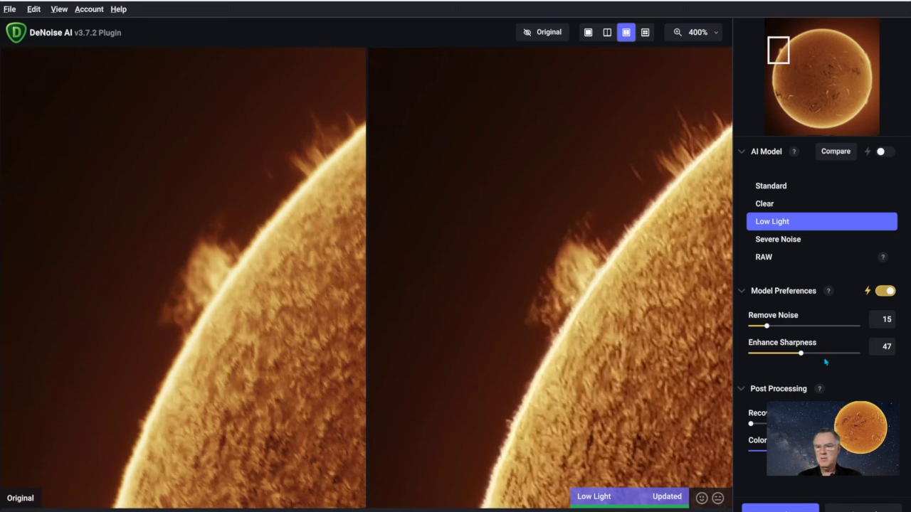
left_click_drag(800, 354, 769, 360)
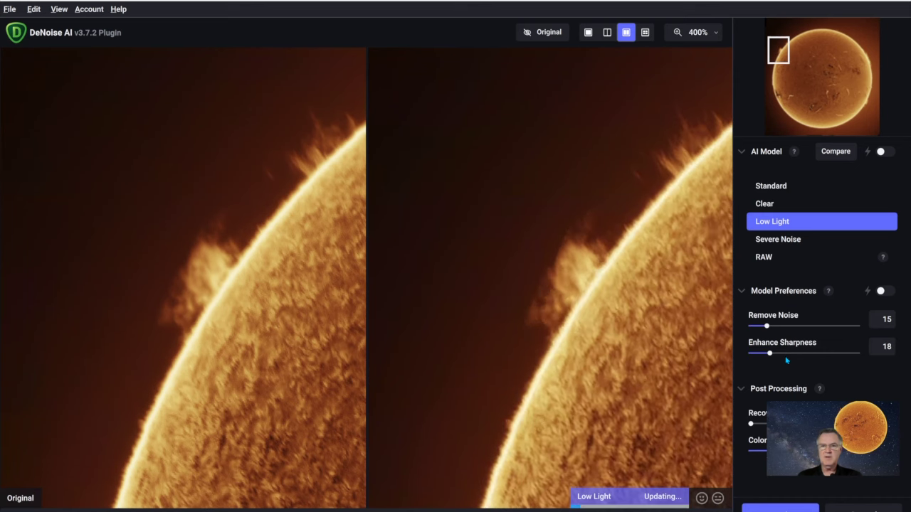
Step: Check the lower-left limb's active region and the disk centre in the denoise preview, and apply the denoising
left_click(780, 91)
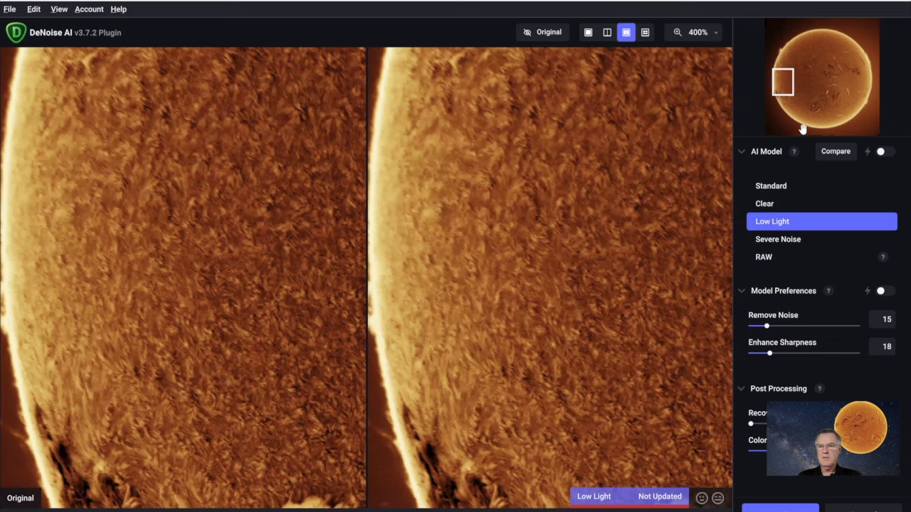
left_click(786, 103)
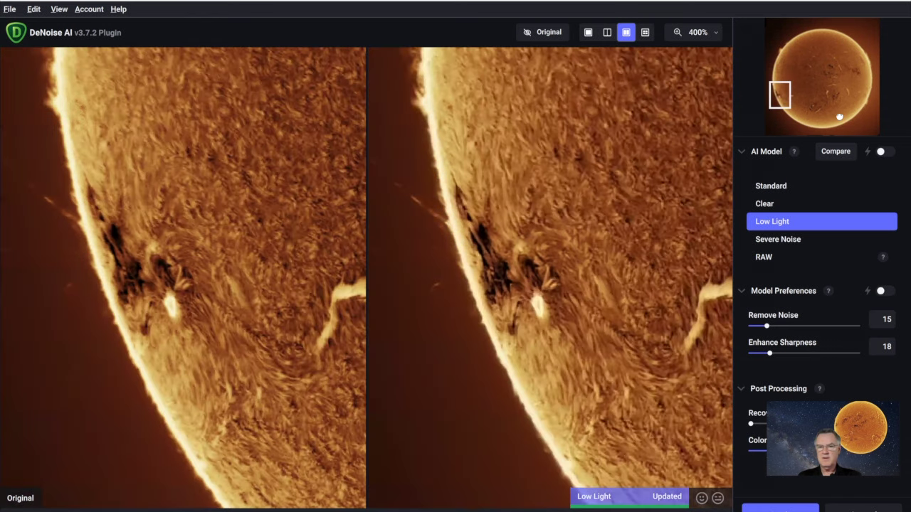
left_click(829, 77)
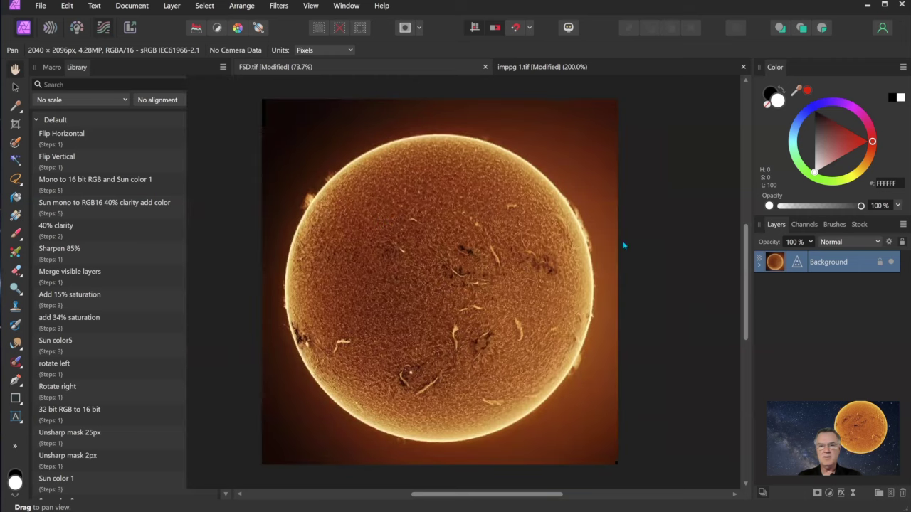
Step: Open the denoised full-disk image for tone mapping, try local contrast at 42%, and set it to 0%
key("ctrl+4")
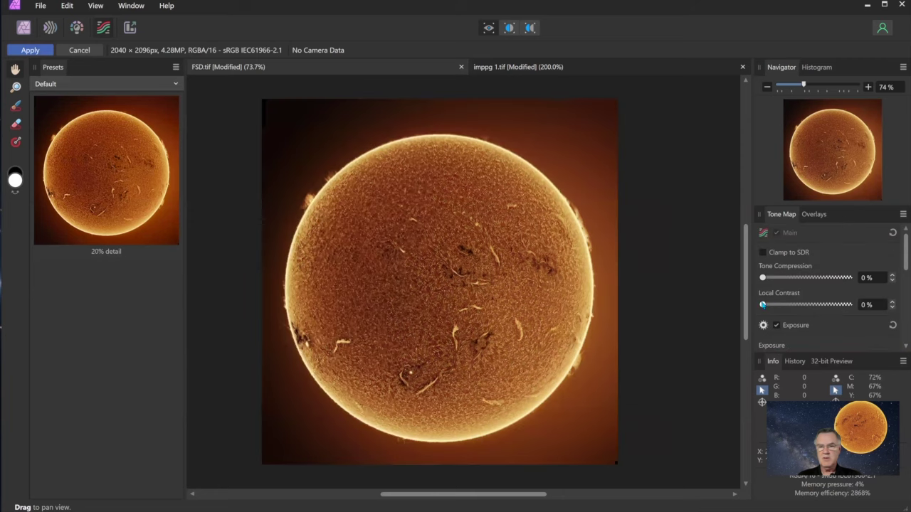
mouse_move(769, 307)
left_mouse_down()
mouse_move(781, 306)
mouse_move(762, 304)
left_mouse_up()
left_click(795, 306)
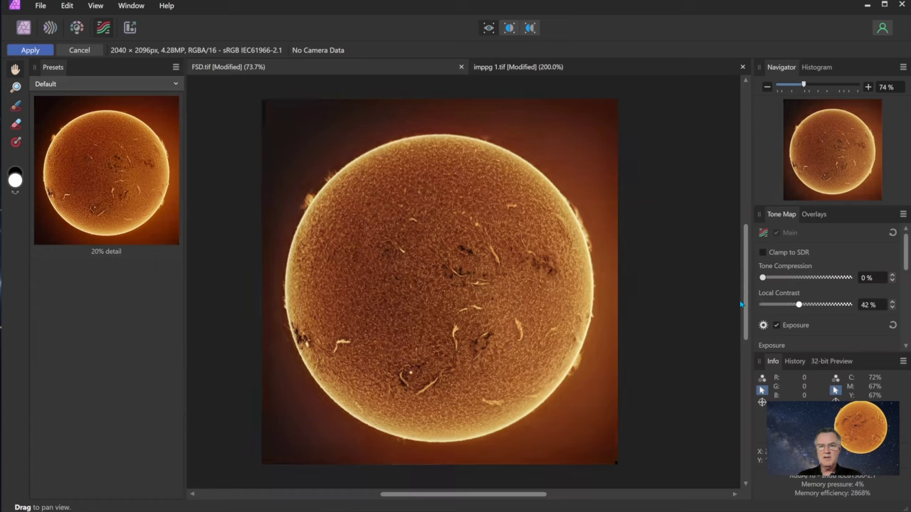
left_click(762, 305)
left_click(767, 304)
left_click_drag(767, 305, 771, 305)
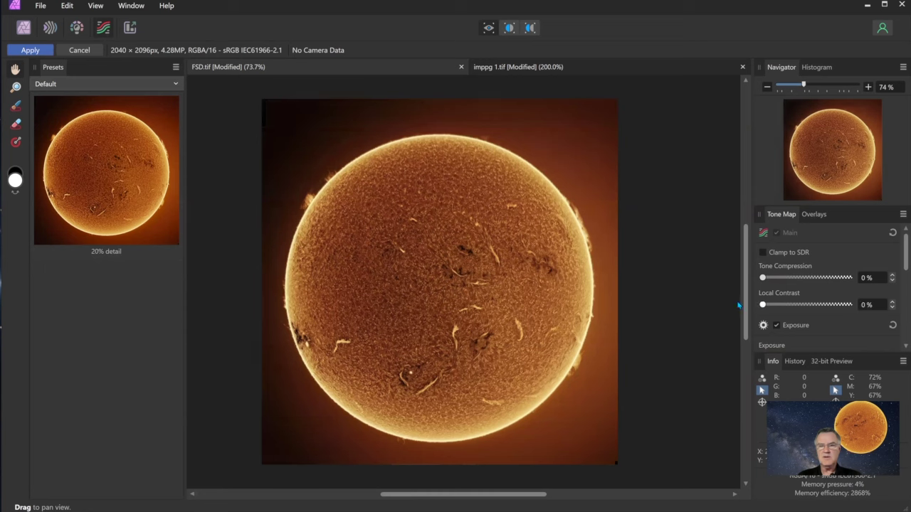
Step: Set the full-disk image's Enhance contrast to 2% in the tone map
scroll(792, 304, "down", 1)
scroll(792, 303, "down", 2)
scroll(793, 304, "down", 2)
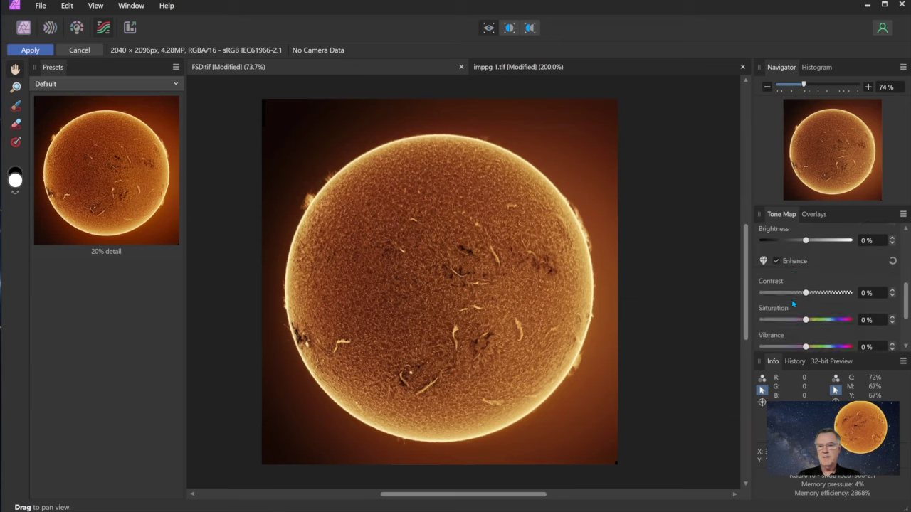
left_click(894, 293)
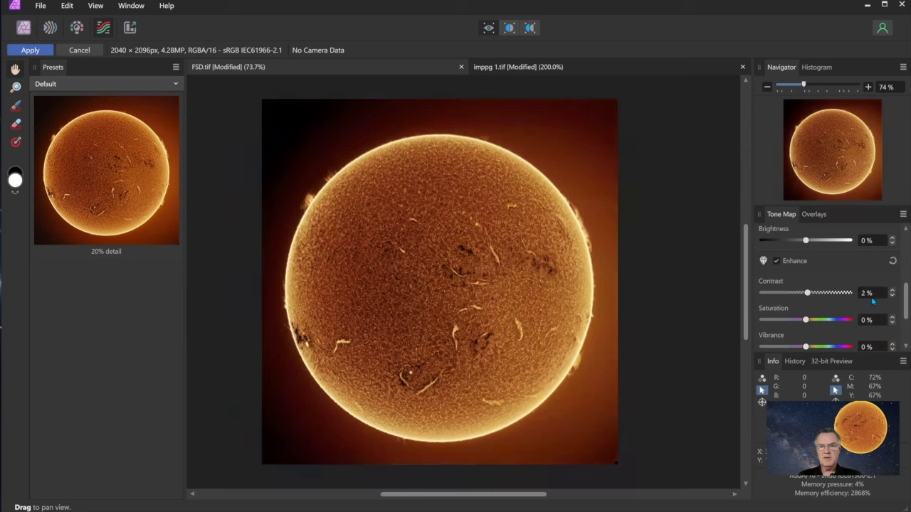
scroll(855, 307, "down", 3)
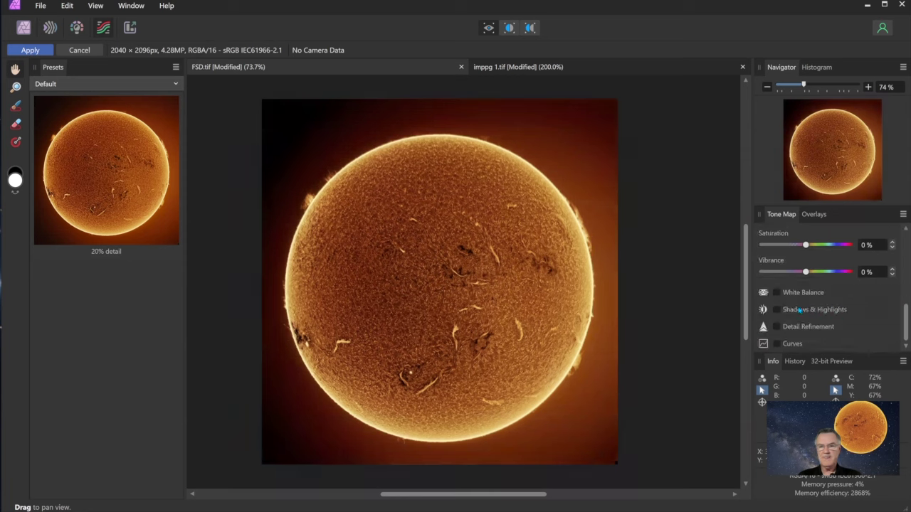
Step: Enable Shadows & Highlights for the full-disk image, set Shadows to -78%, and apply the tone mapping
left_click(776, 309)
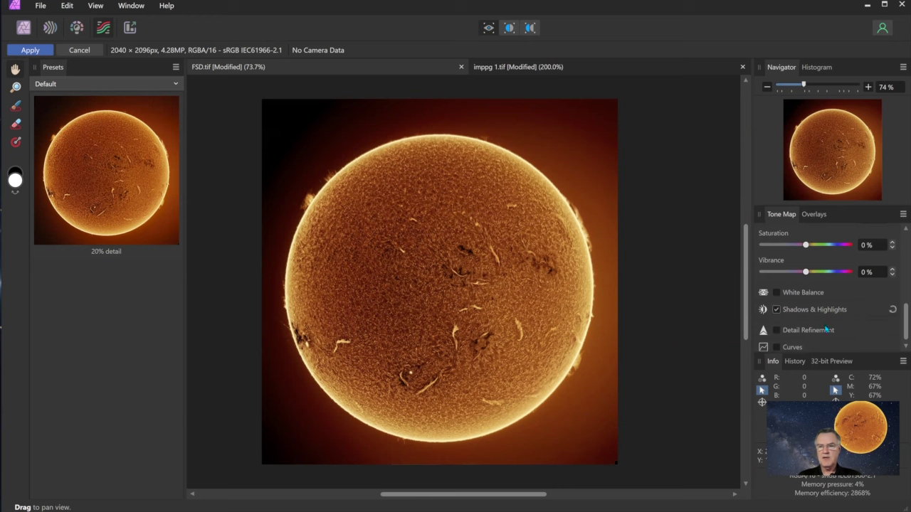
scroll(825, 329, "down", 1)
left_click_drag(805, 313, 772, 320)
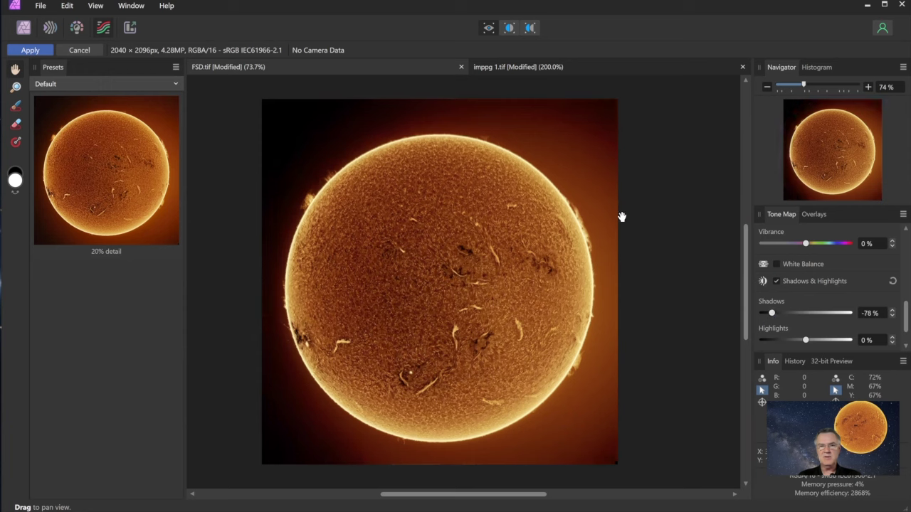
left_click(35, 51)
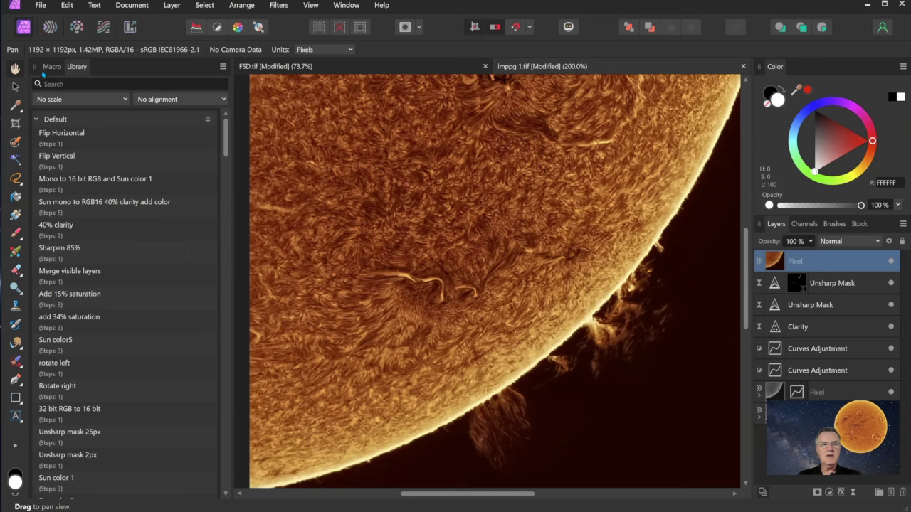
Step: Create a new panorama from the six non-Drizzle15 tiles in the Sun mosaic 013024 folder and stitch them into one image
key("alt+f")
left_click(43, 73)
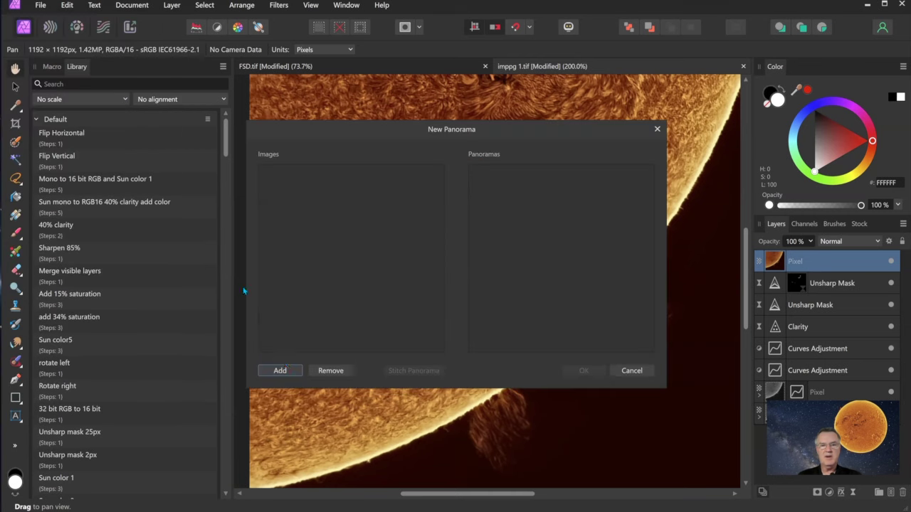
left_click(280, 370)
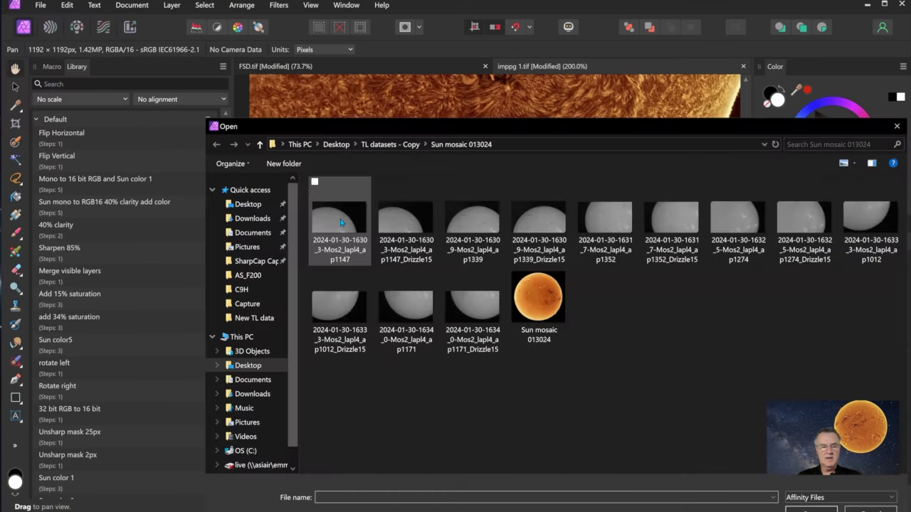
left_click(339, 217)
left_click(471, 221, "ctrl")
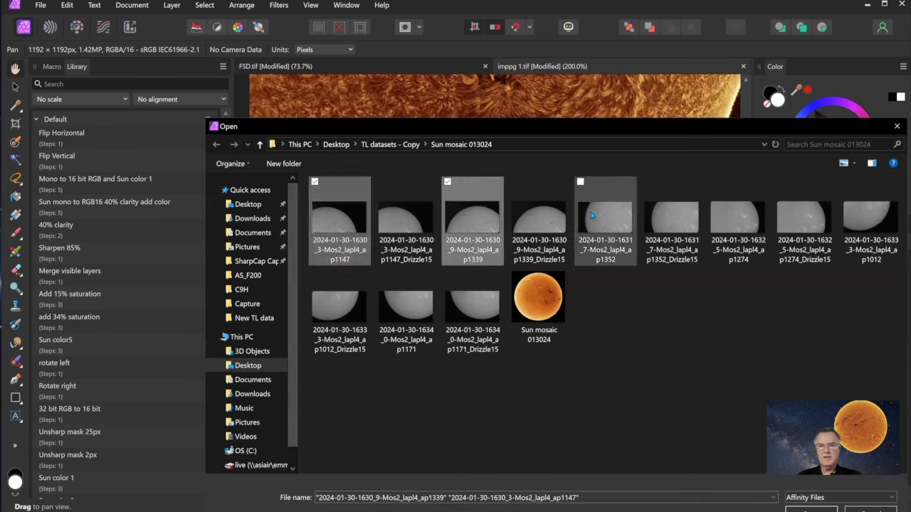
left_click(733, 221, "ctrl")
left_click(870, 218, "ctrl")
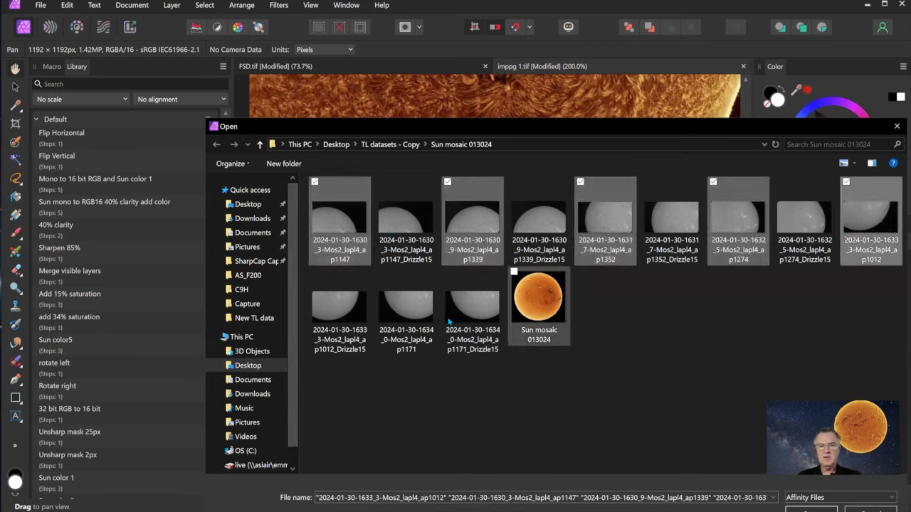
left_click(408, 318, "ctrl")
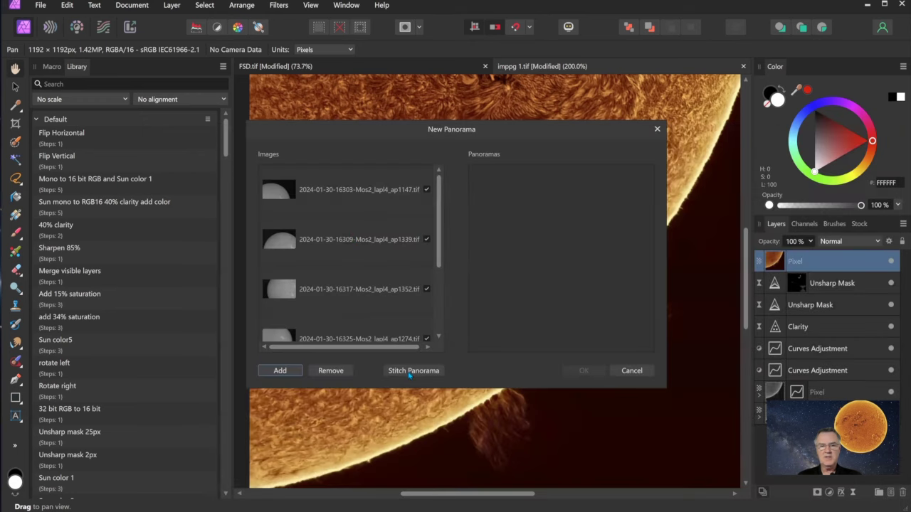
left_click(409, 373)
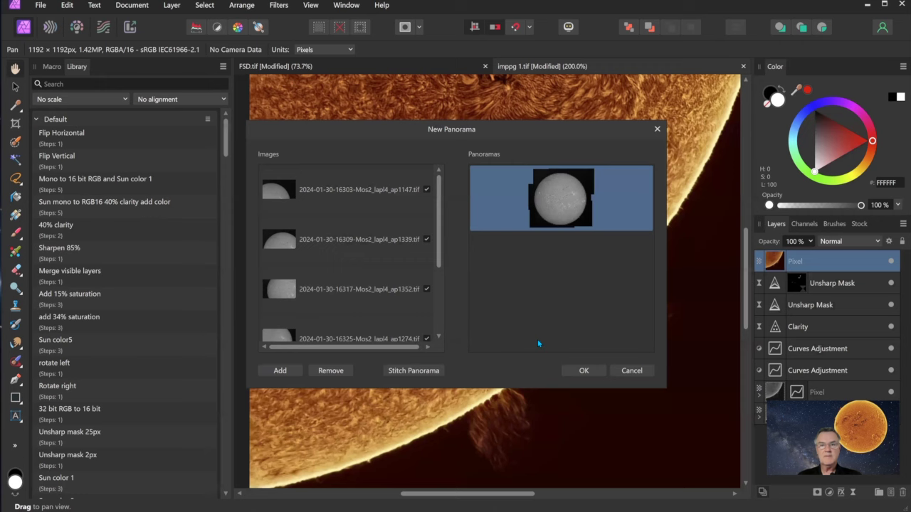
left_click(583, 370)
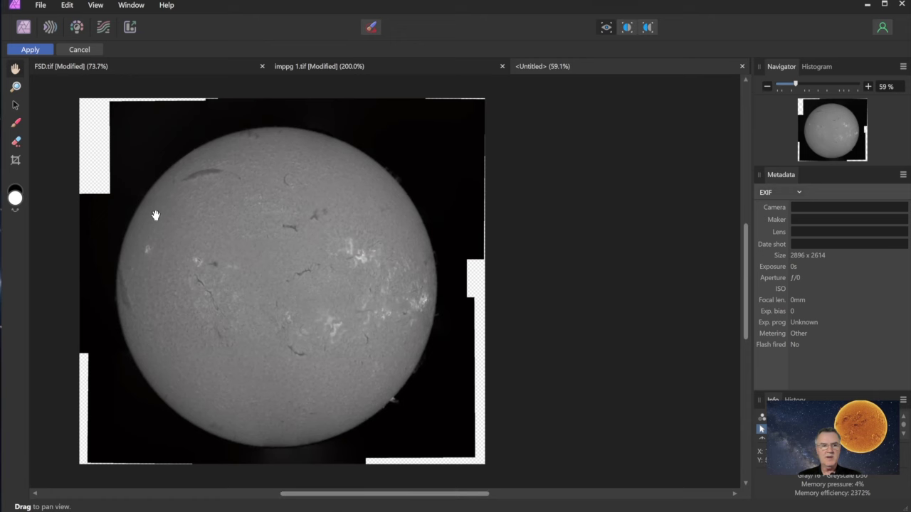
Step: Crop the stitched panorama around the solar disk to about 2601 × 2520 px, trimming the ragged edges, and apply the panorama
left_click(14, 160)
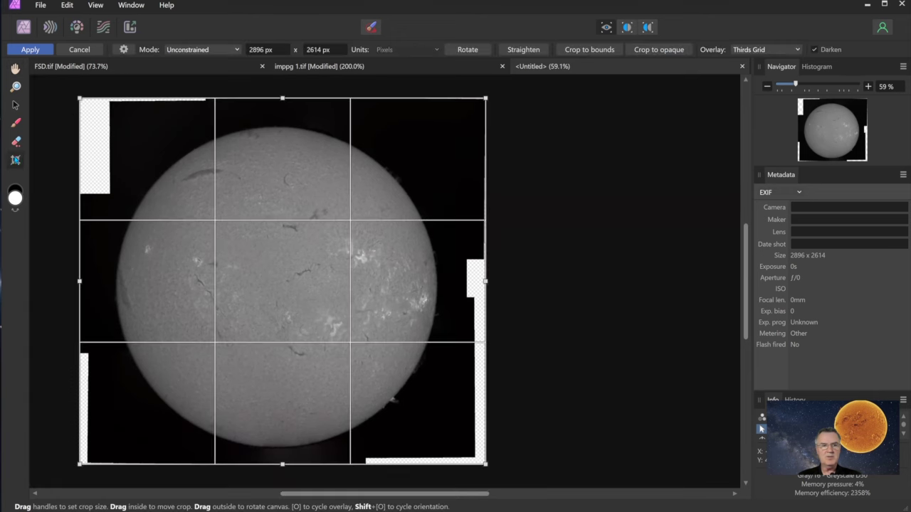
left_click_drag(79, 98, 92, 110)
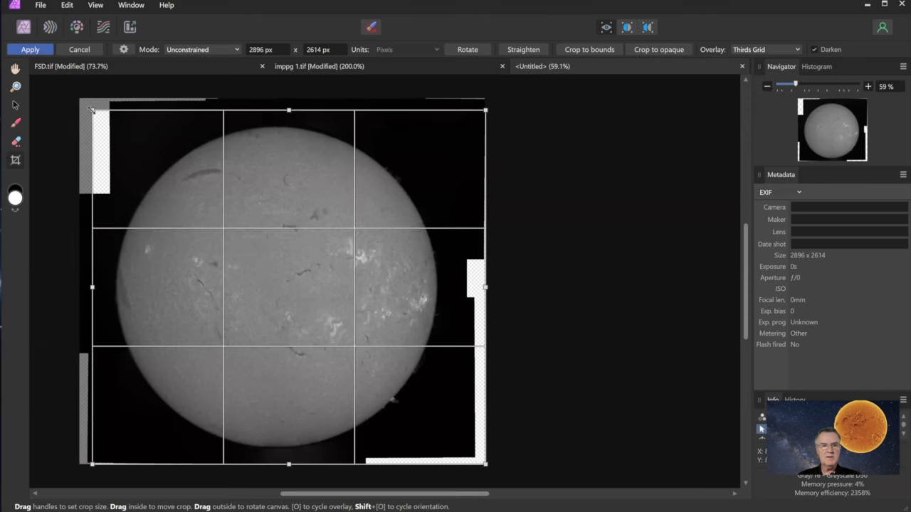
left_click_drag(485, 464, 457, 463)
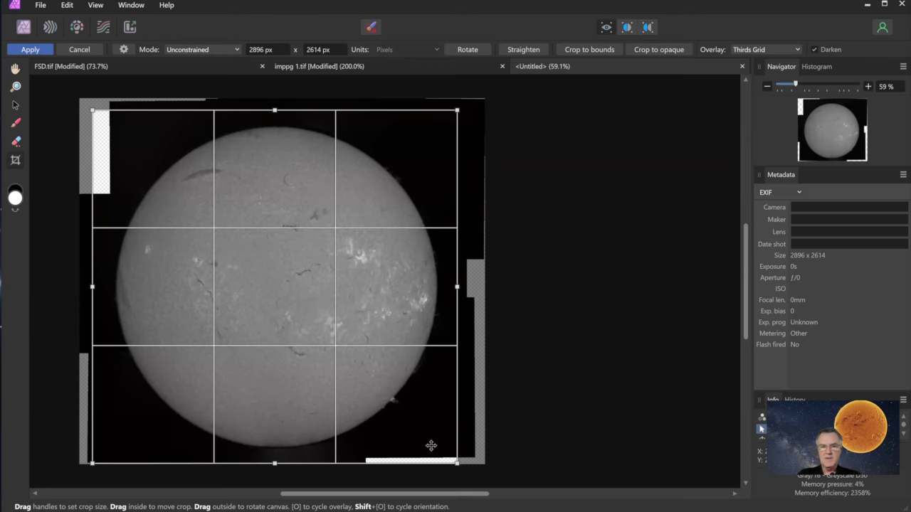
key("Return")
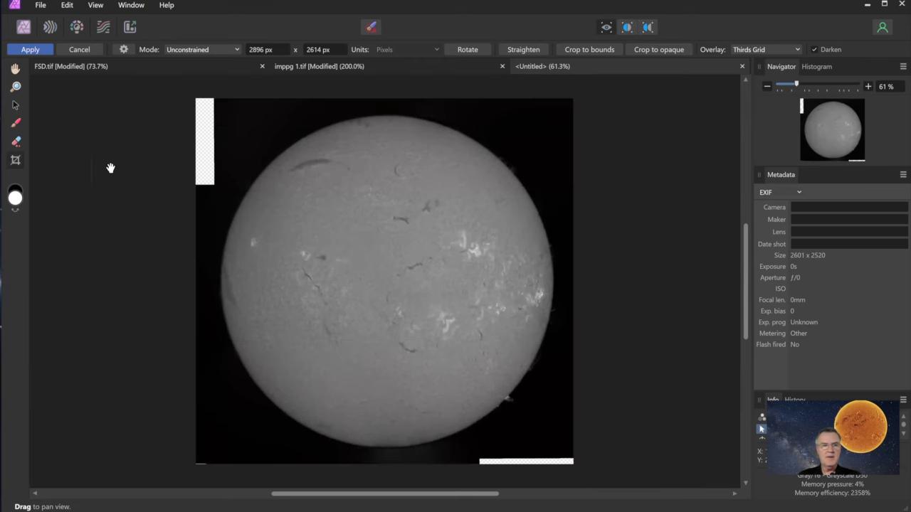
left_click(31, 49)
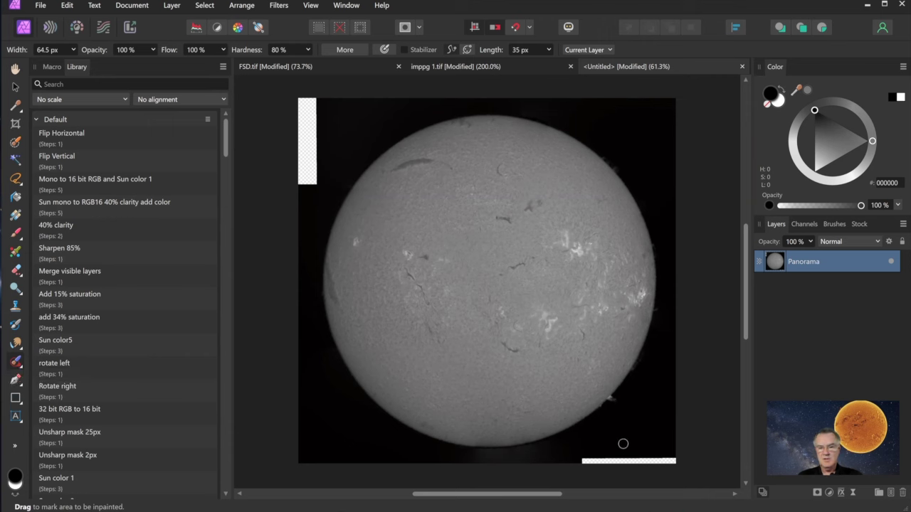
Step: Inpaint the transparent strip at the panorama's lower-right corner with a 260.8 px Inpainting Brush
key("bracketright")
key("bracketright")
key("bracketright")
key("bracketright")
key("bracketright")
key("bracketright")
left_click_drag(617, 446, 677, 460)
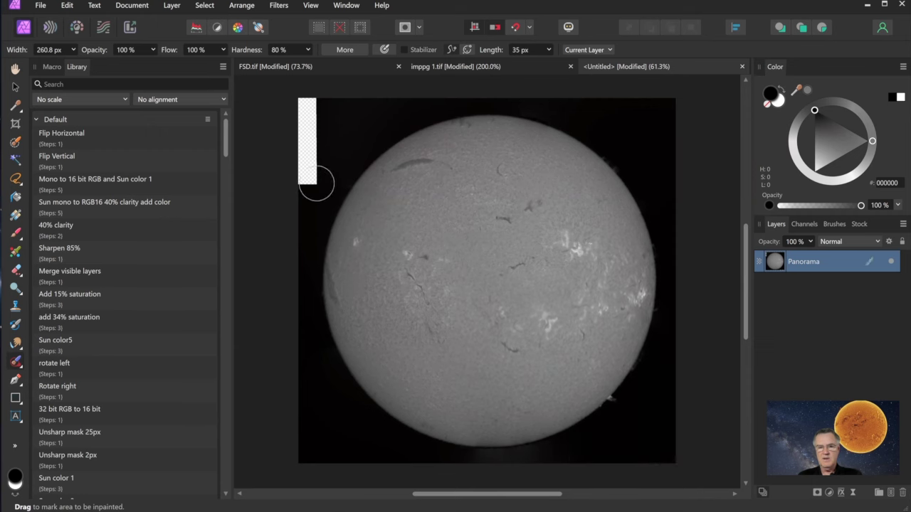
Step: Inpaint the transparent gap at the panorama's upper-left corner with a 396.6 px Inpainting Brush
key("bracketright")
key("bracketright")
mouse_move(315, 179)
left_mouse_down()
mouse_move(308, 104)
mouse_move(275, 98)
left_mouse_up()
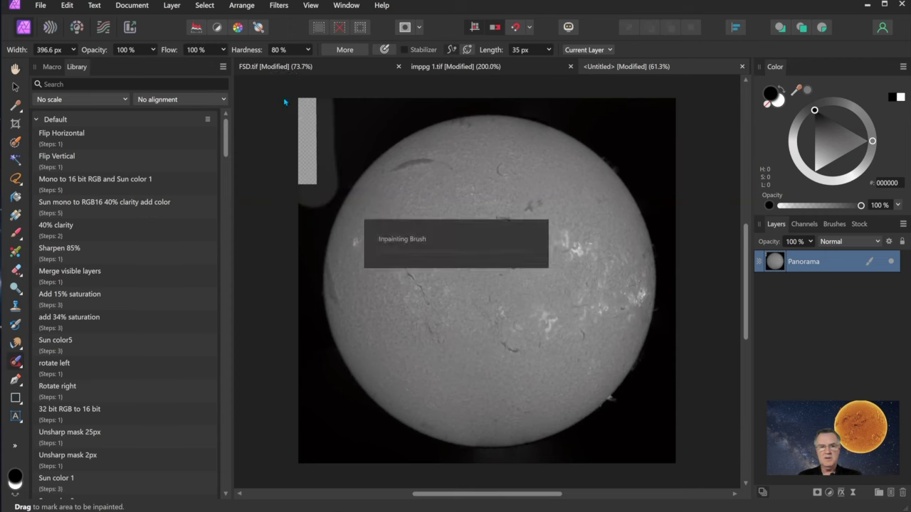
left_click(319, 107)
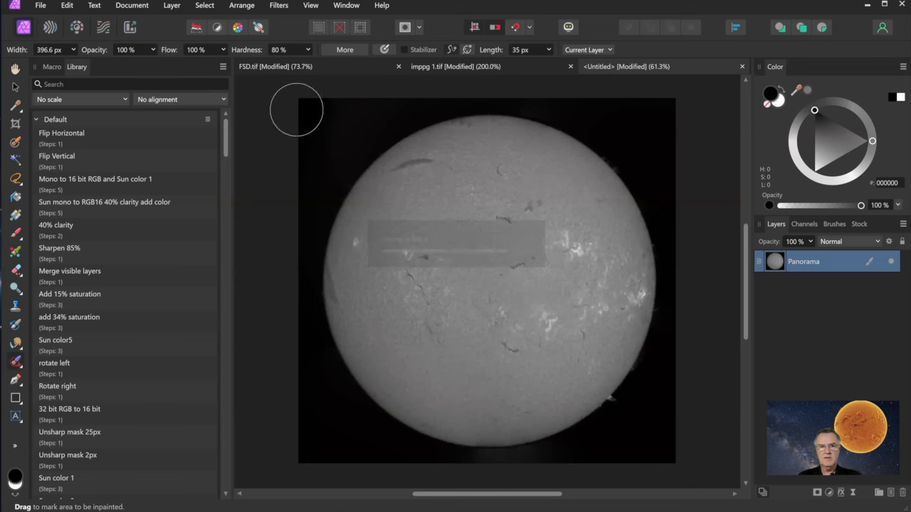